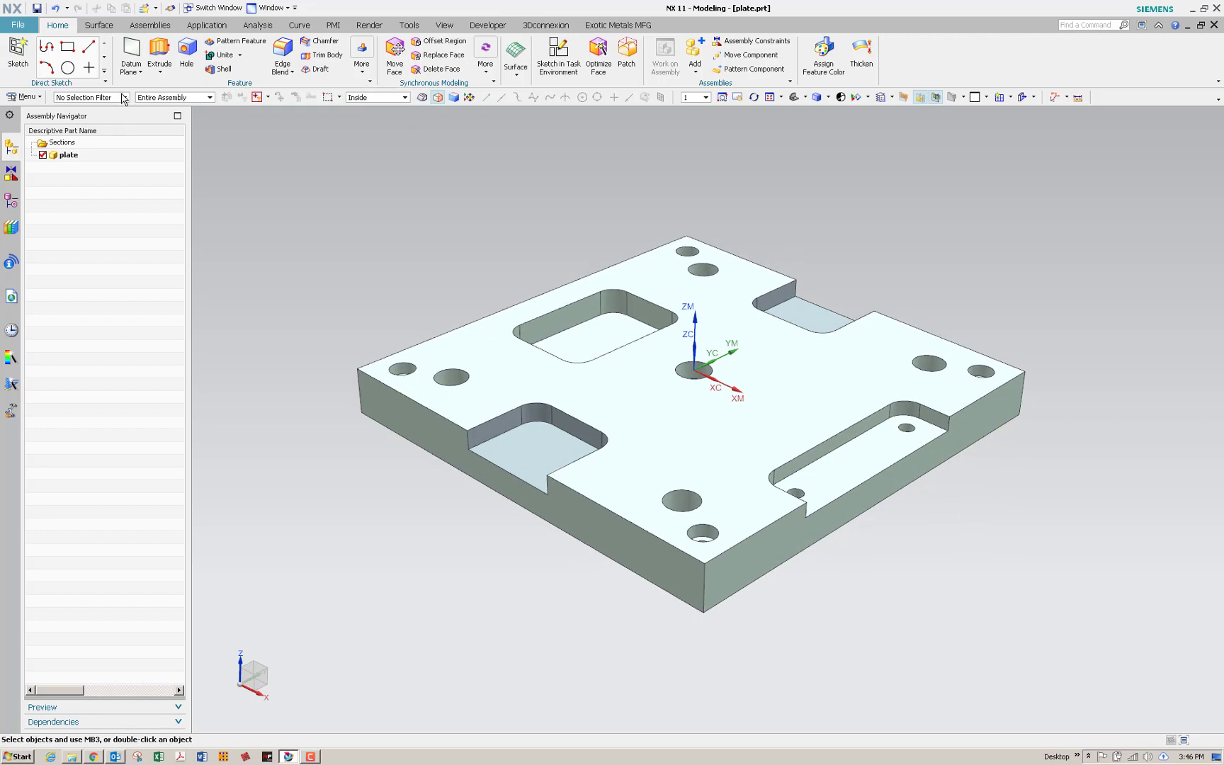
- List the part's model tree without timestamp order and check which body the solid body entry highlights
right_click(74, 240)
left_click(13, 204)
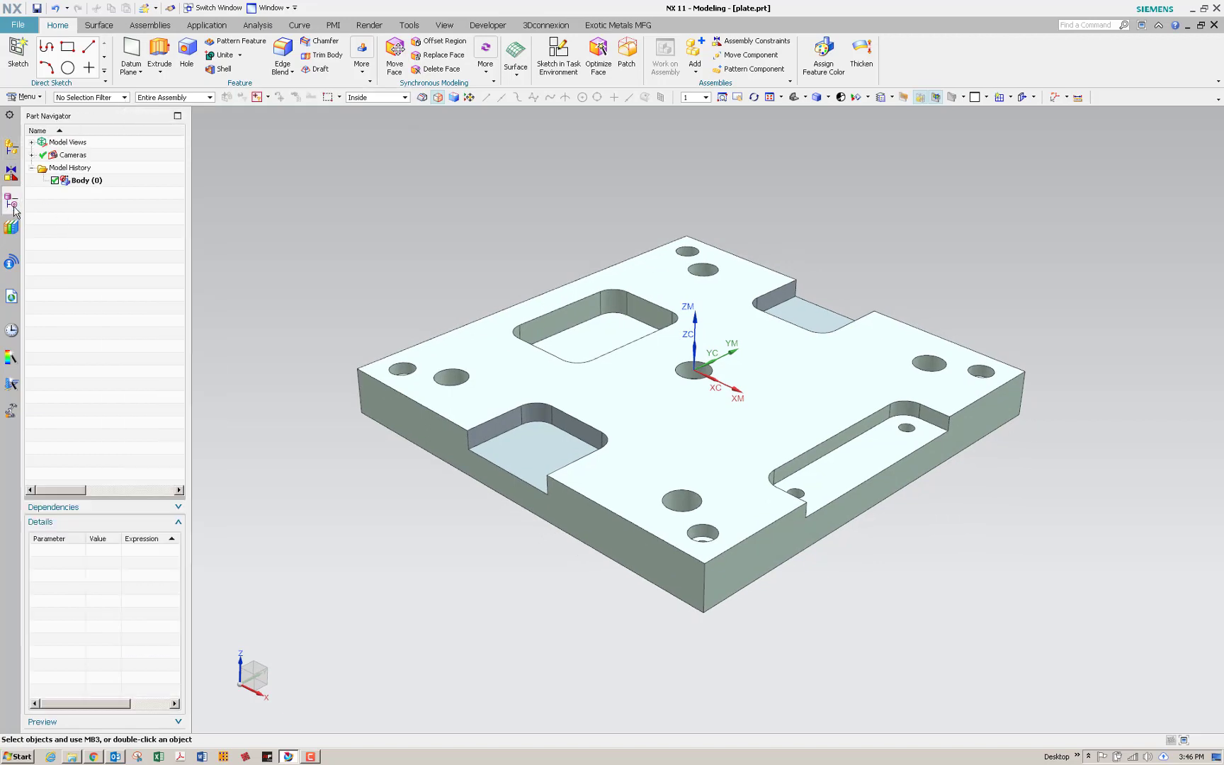
right_click(103, 259)
left_click(145, 330)
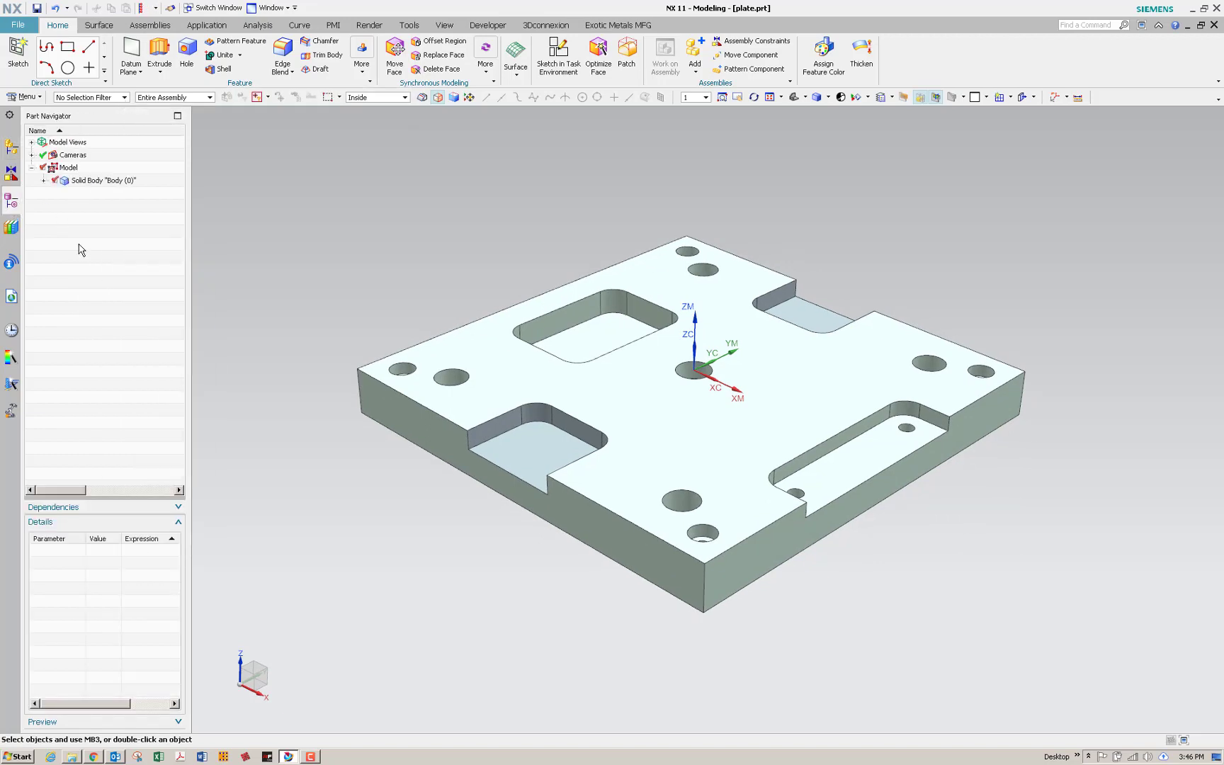
left_click(90, 183)
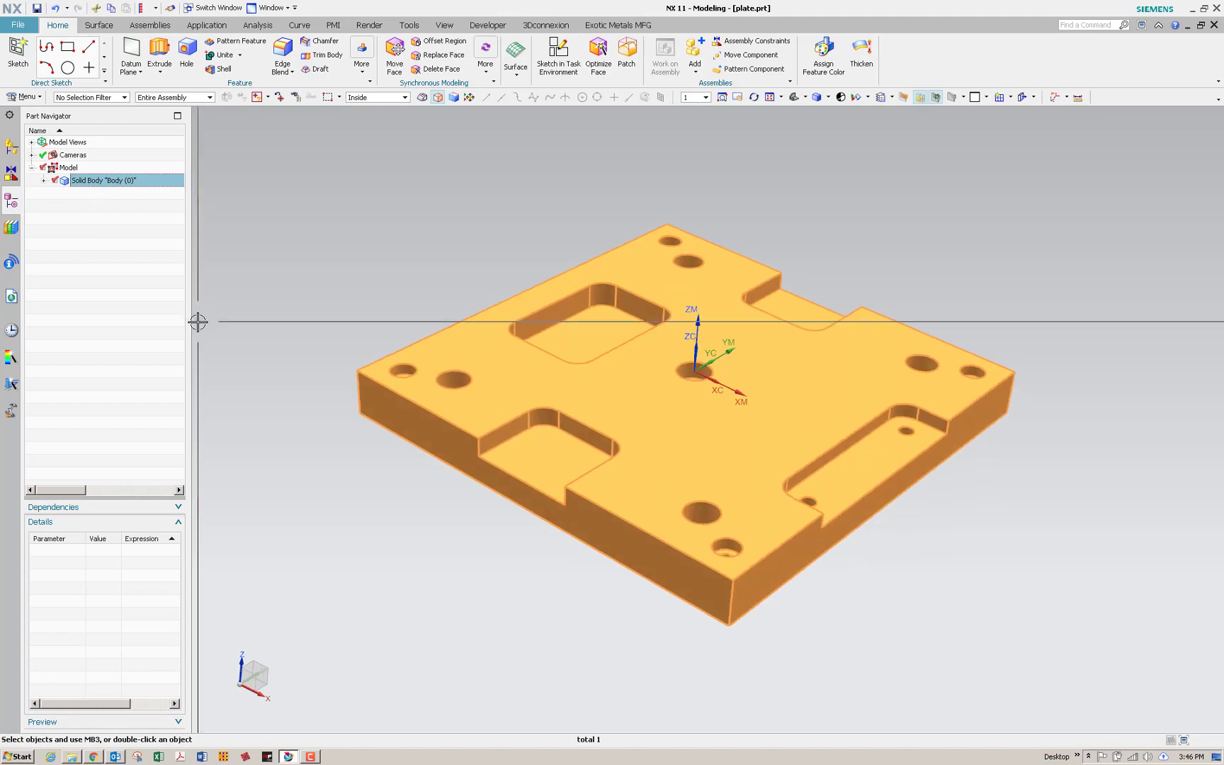
key("Escape")
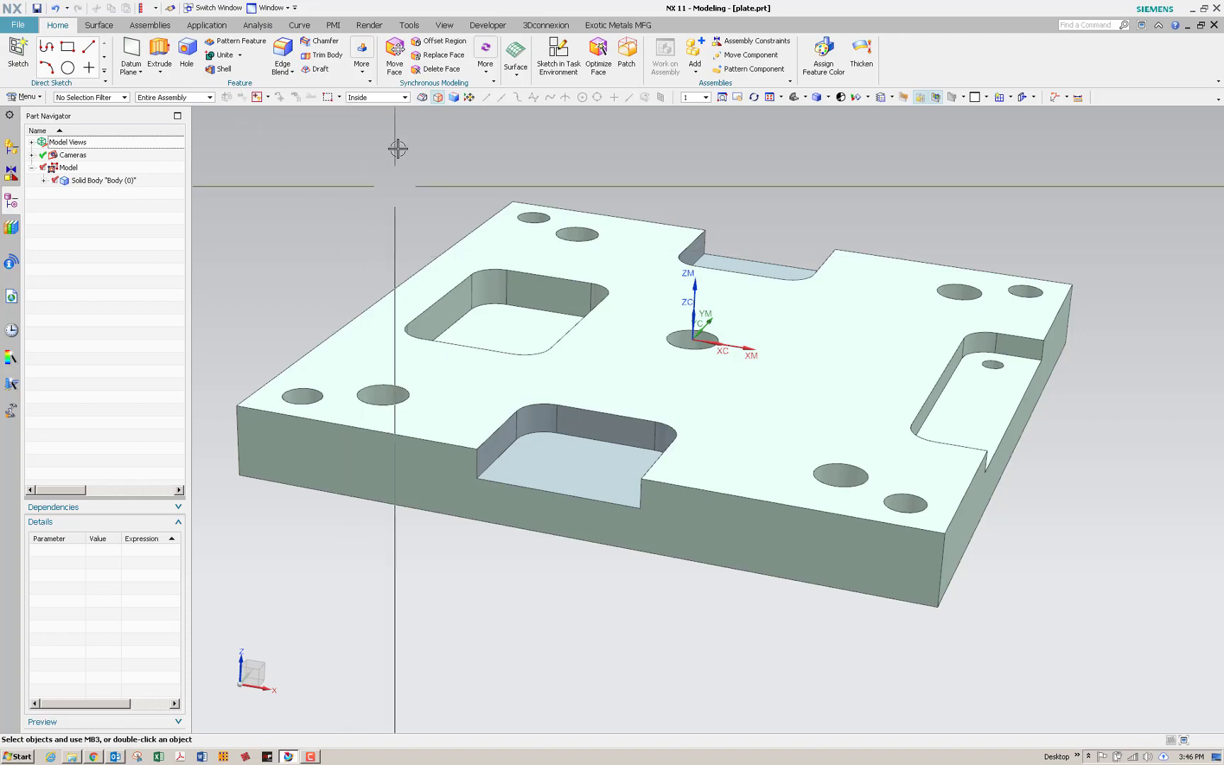
- Delete the two rounded corner faces of the open-sided pocket on the plate's front edge with Heal turned off
left_click(438, 69)
scroll(545, 440, "up", 5)
left_click(570, 386)
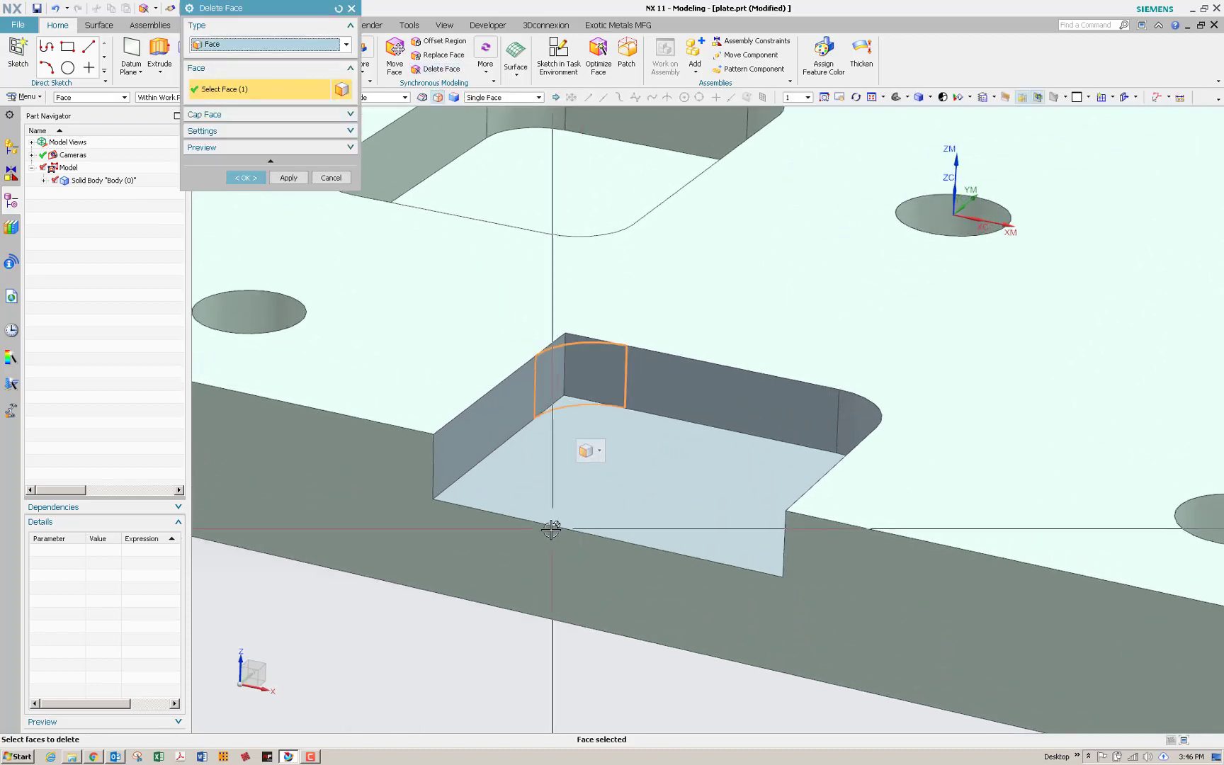
scroll(549, 527, "up", 4)
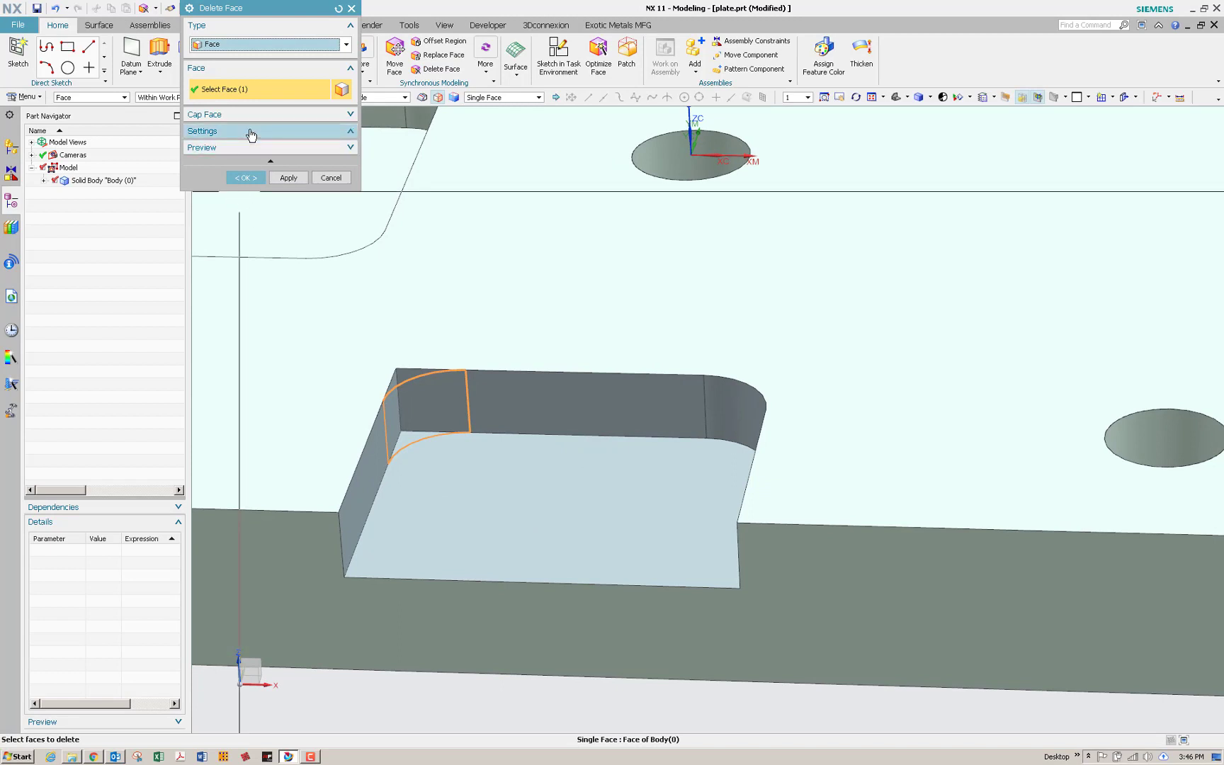
left_click(248, 131)
left_click(197, 149)
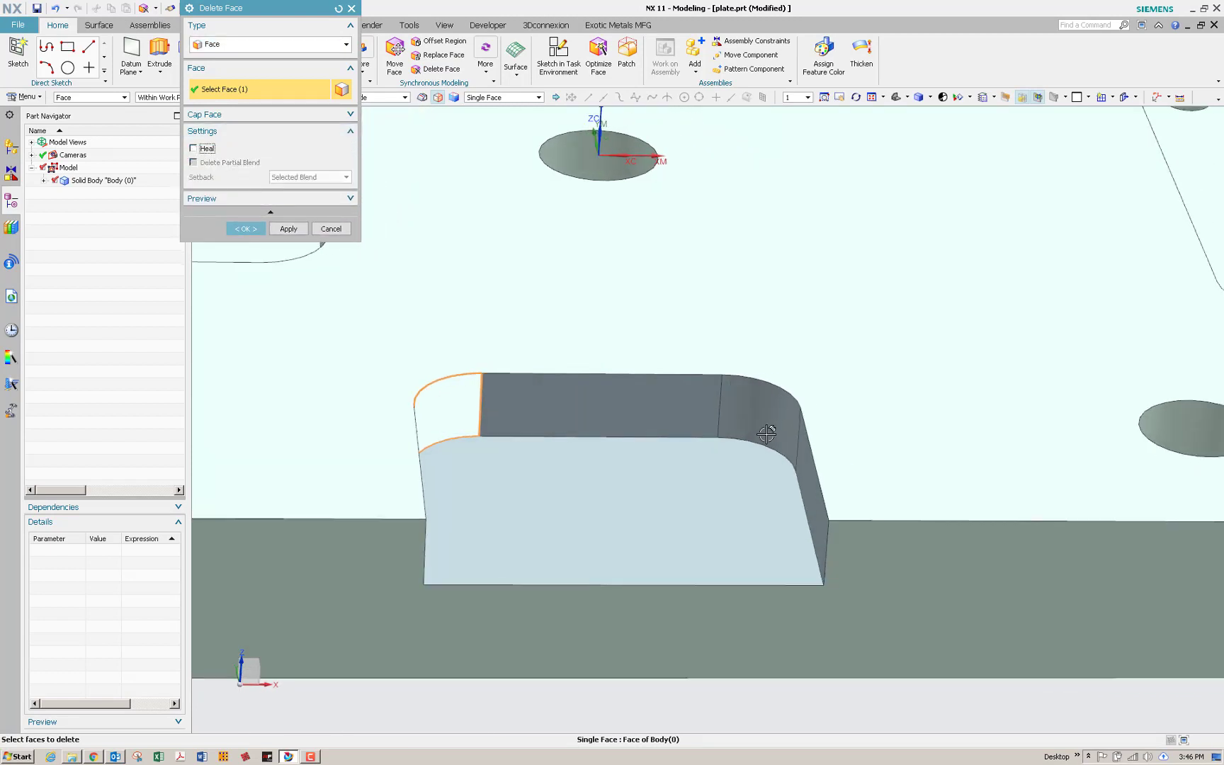
left_click(724, 422)
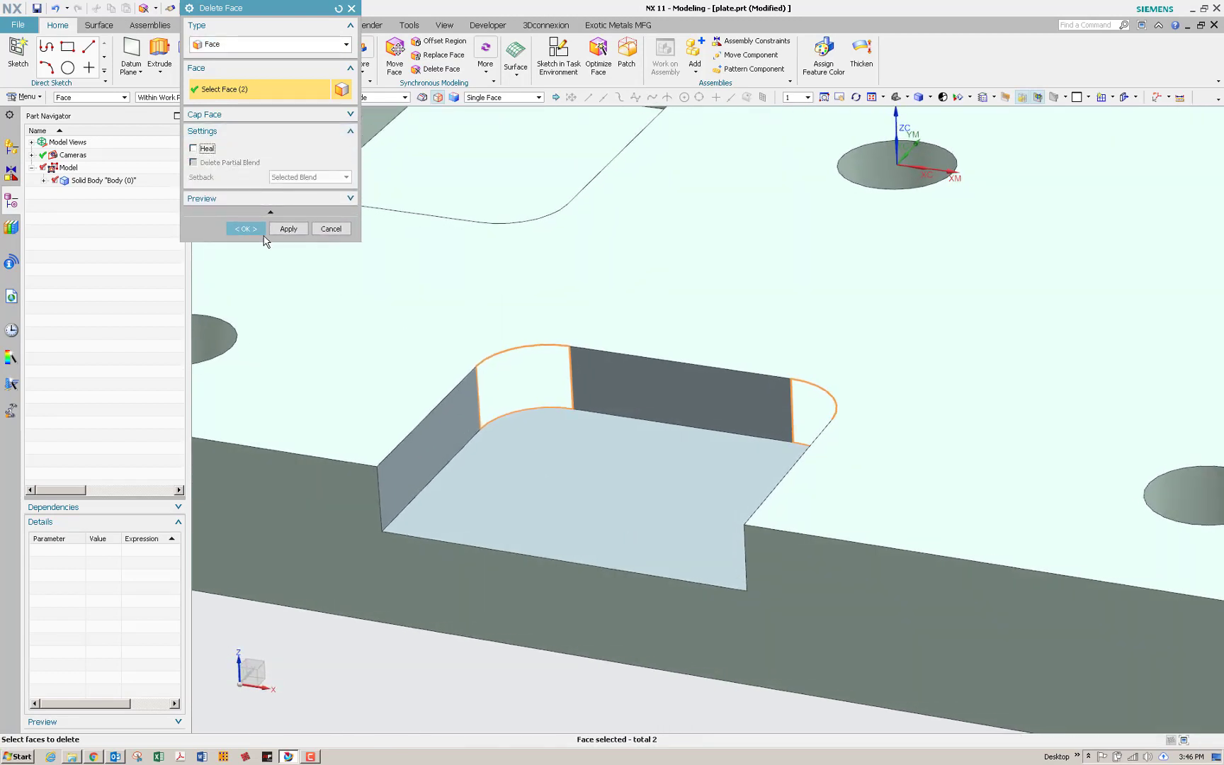
left_click(252, 230)
- Start a Studio Surface on one open pocket corner, with its upper and lower arc edges as section curves
middle_click_drag(496, 528, 705, 535)
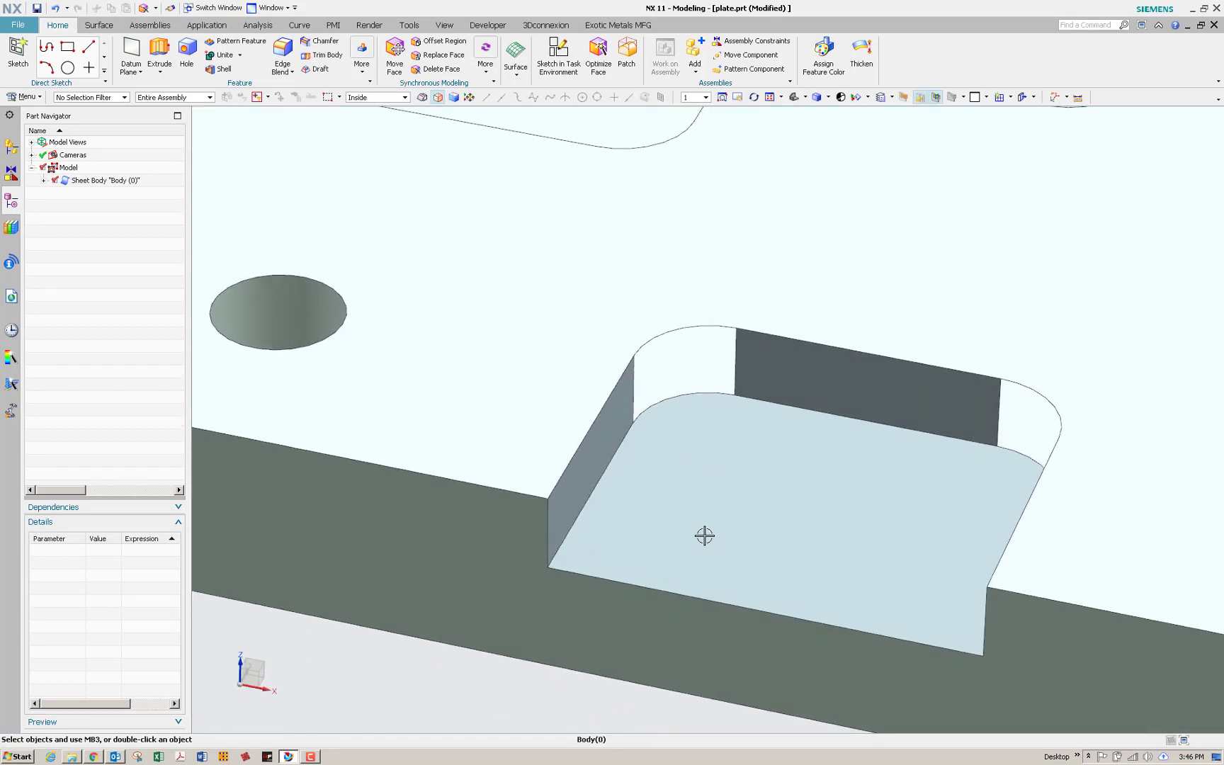
scroll(705, 535, "down", 4)
key("ctrl+f")
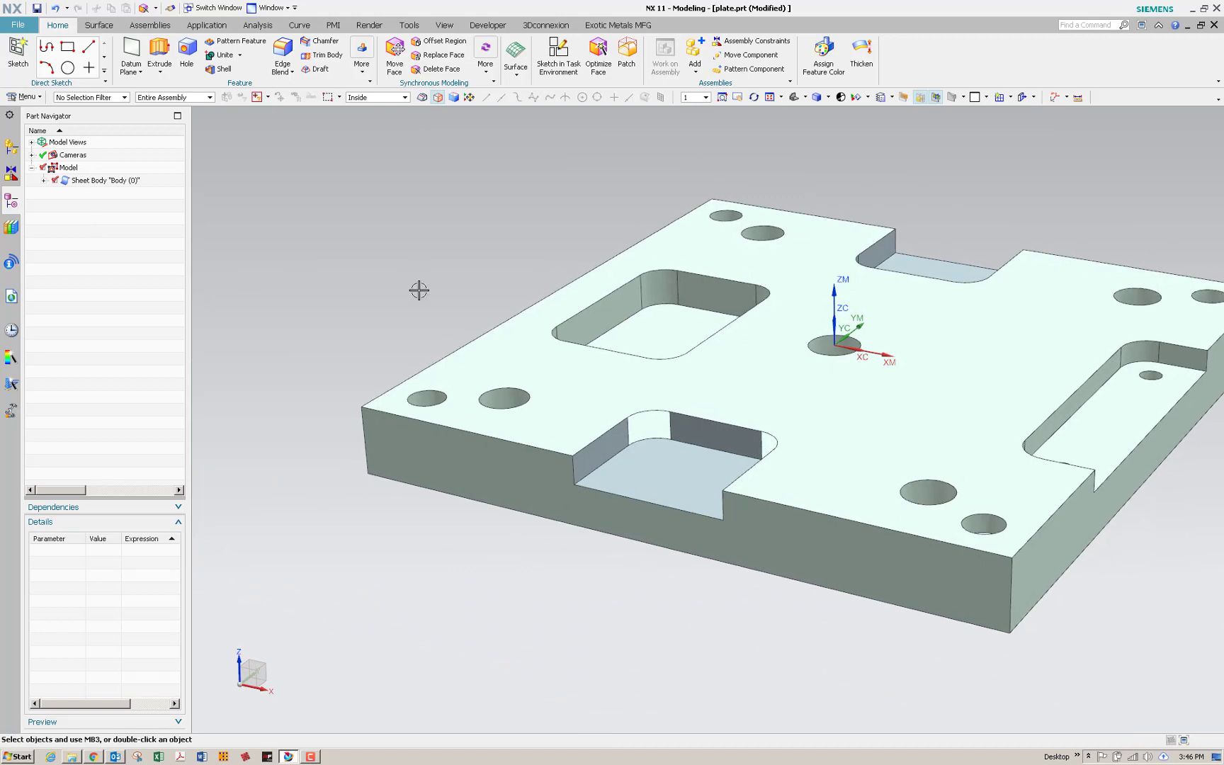
middle_click_drag(418, 287, 317, 188)
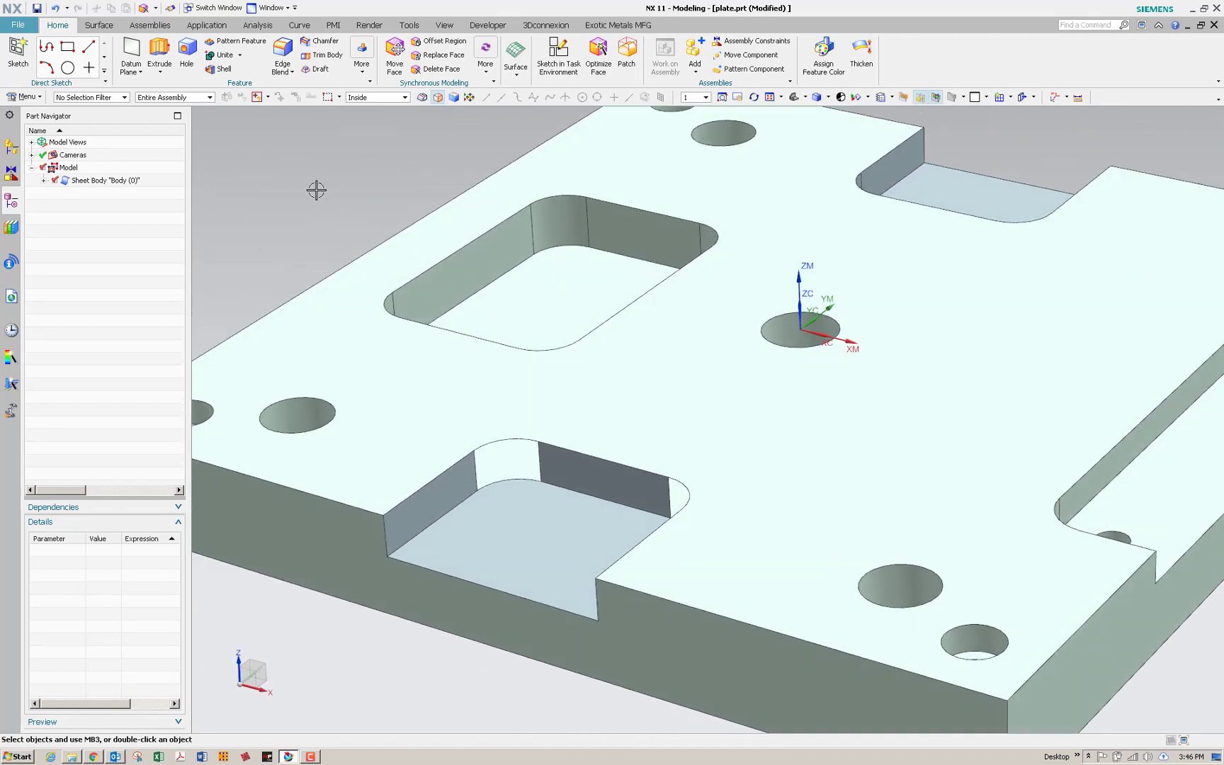
left_click(100, 26)
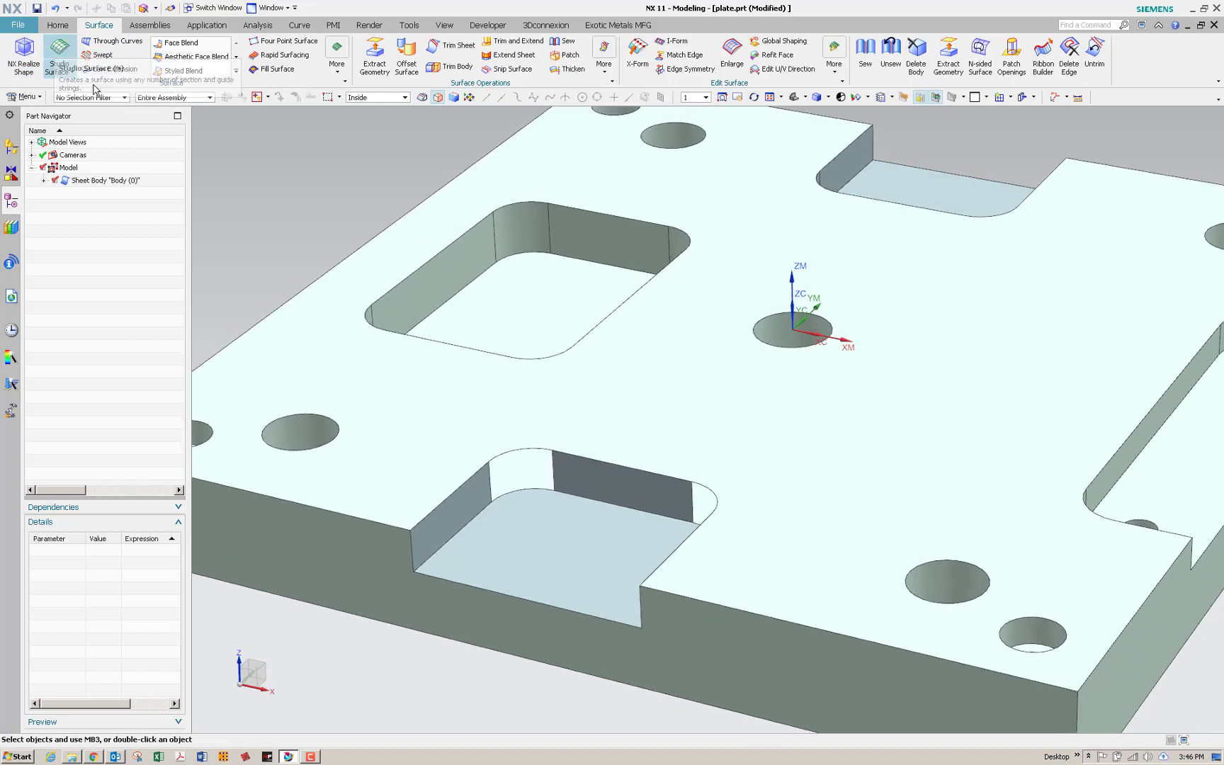
left_click(56, 49)
scroll(484, 350, "up", 5)
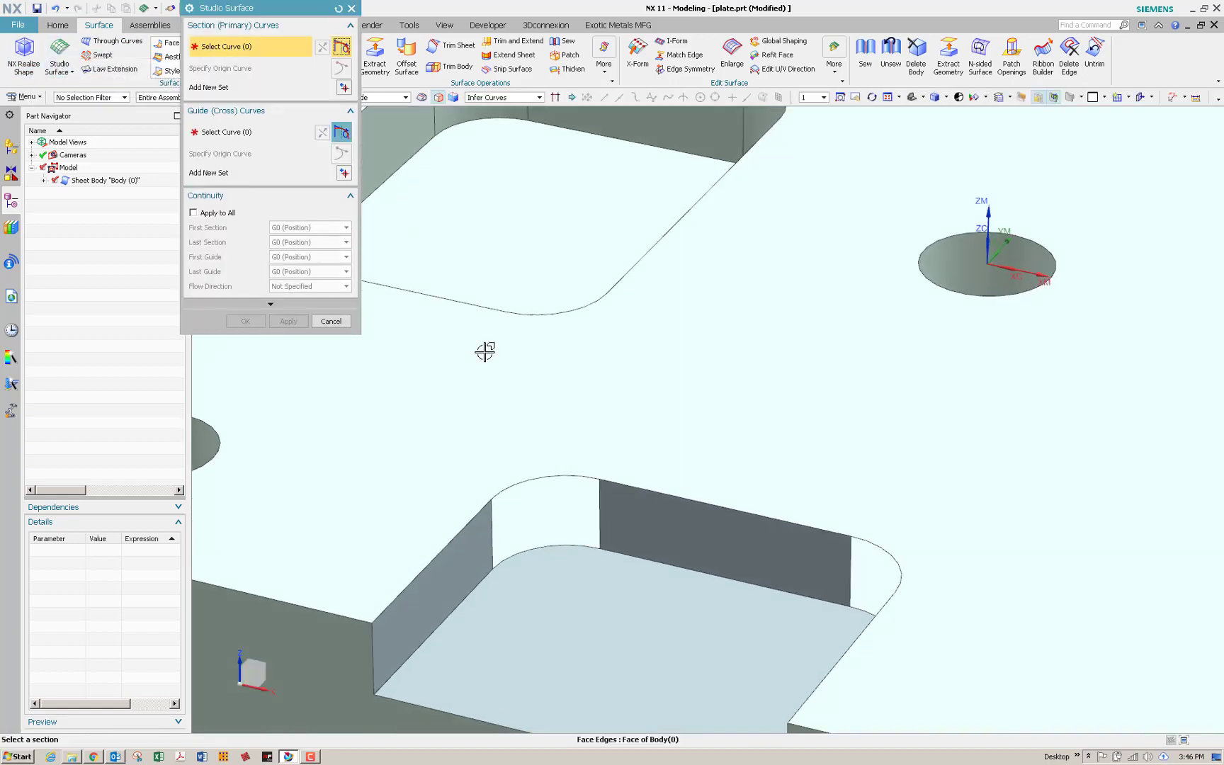
left_click(584, 486)
scroll(546, 579, "down", 2)
scroll(549, 578, "up", 3)
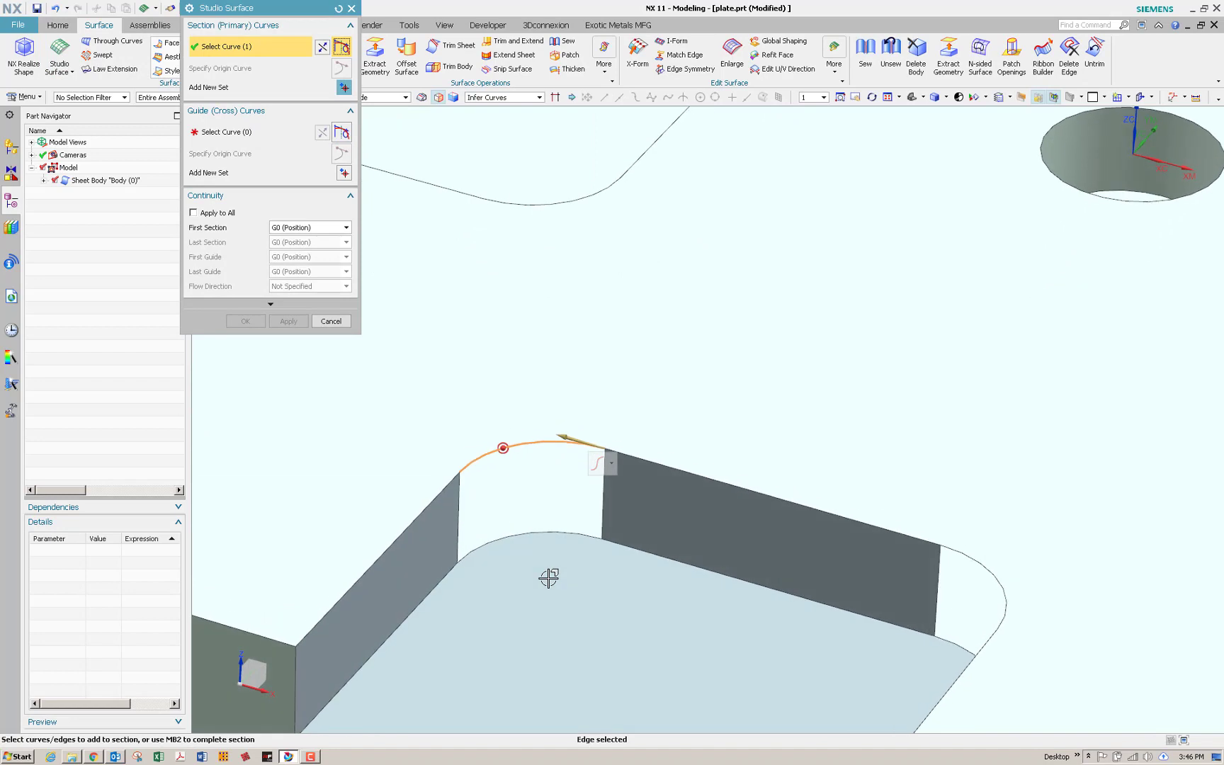
left_click(585, 533)
scroll(538, 555, "down", 2)
middle_click(671, 408)
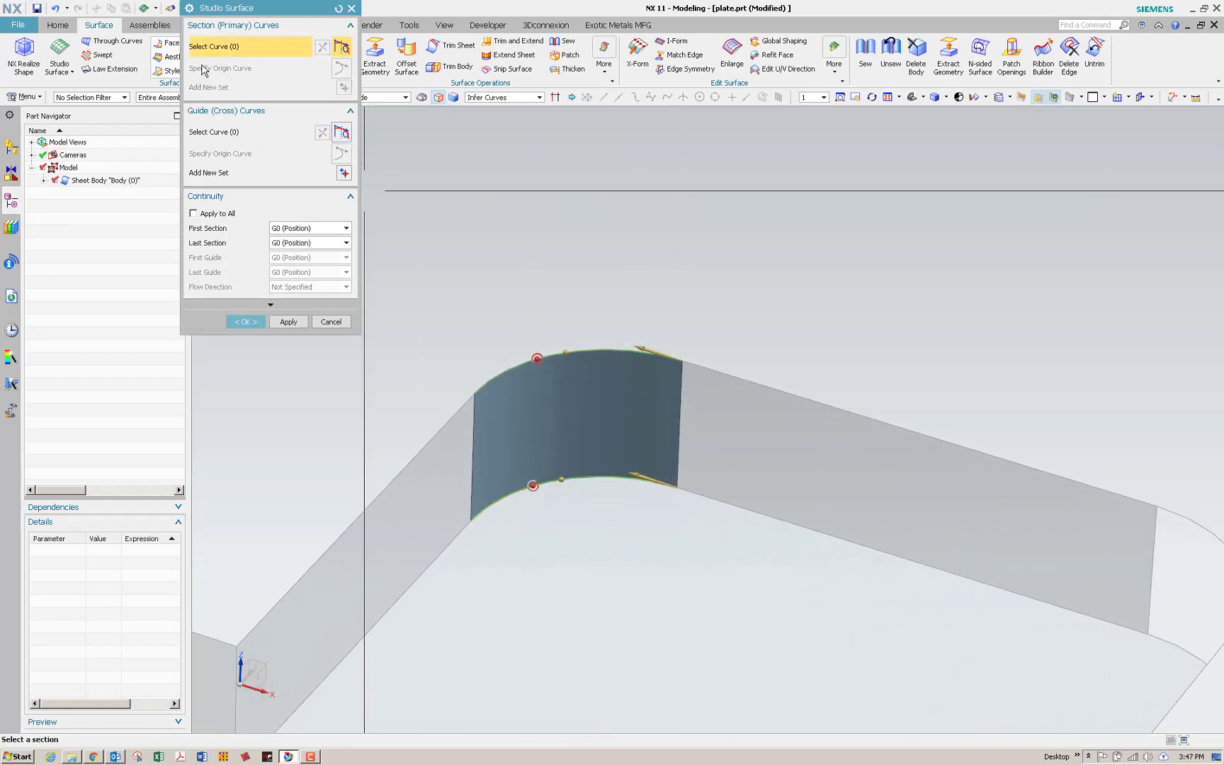
- Try to pick the vertical edge between the corner opening and the pocket's back wall as the guide curve
left_click(224, 140)
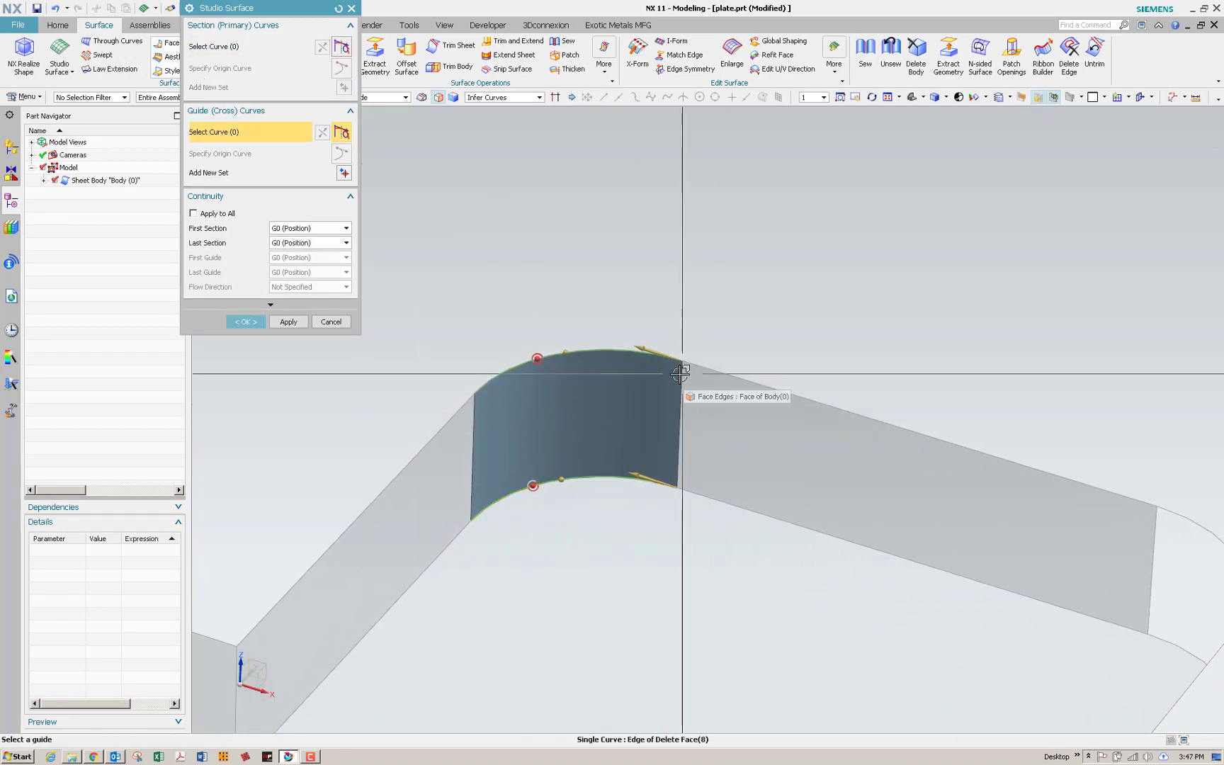
left_click(680, 373)
left_click(609, 396)
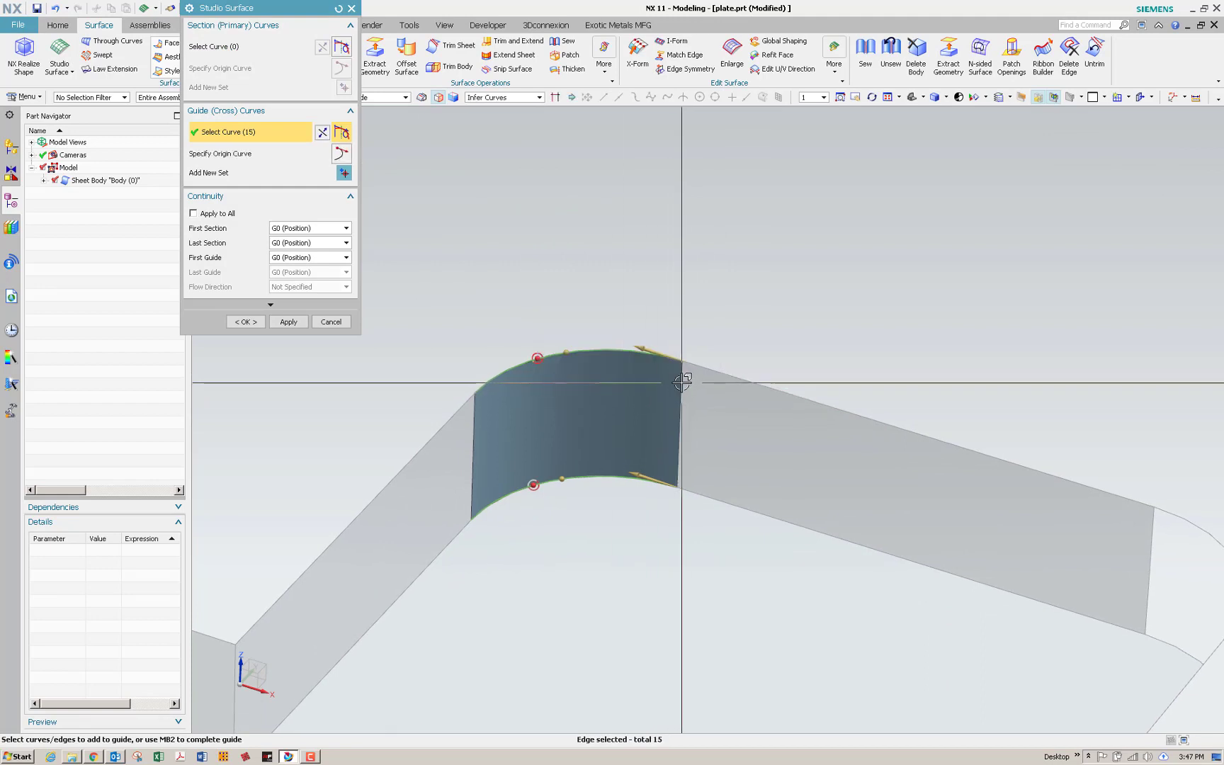
left_click(682, 383)
left_click(595, 396)
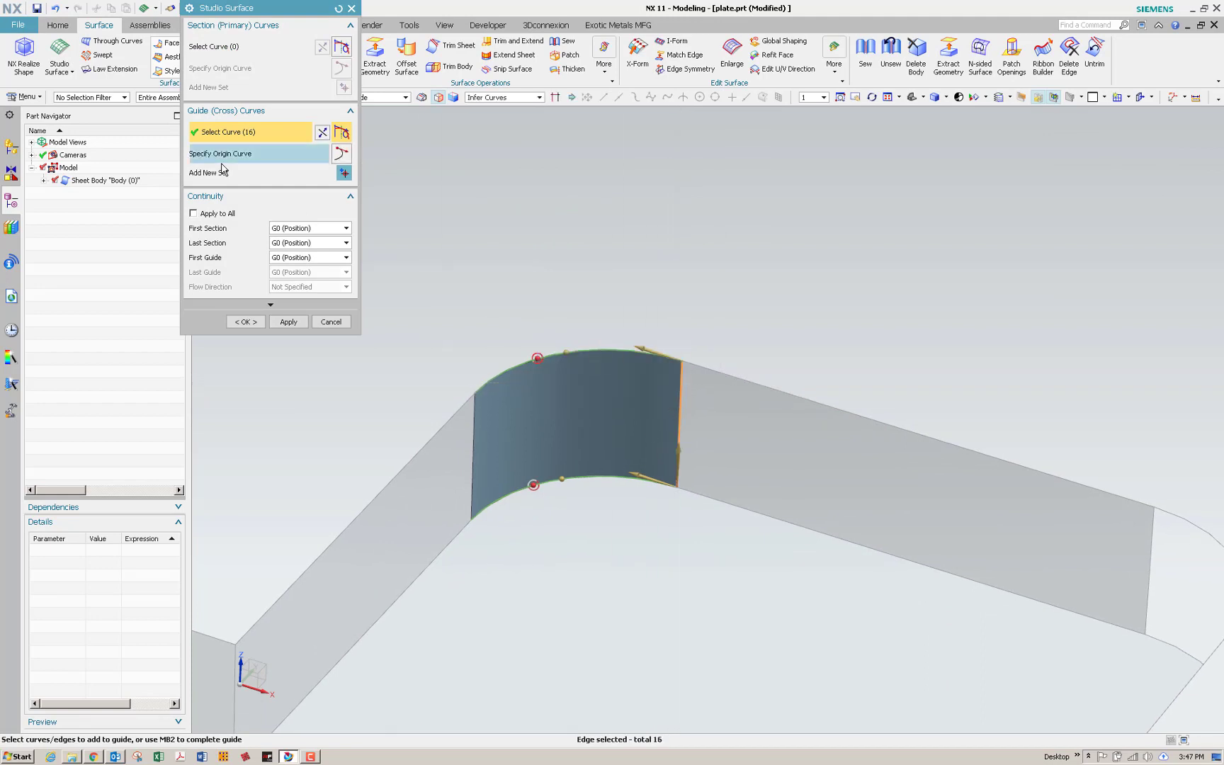
left_click(683, 378)
left_click(612, 395)
scroll(708, 439, "up", 3)
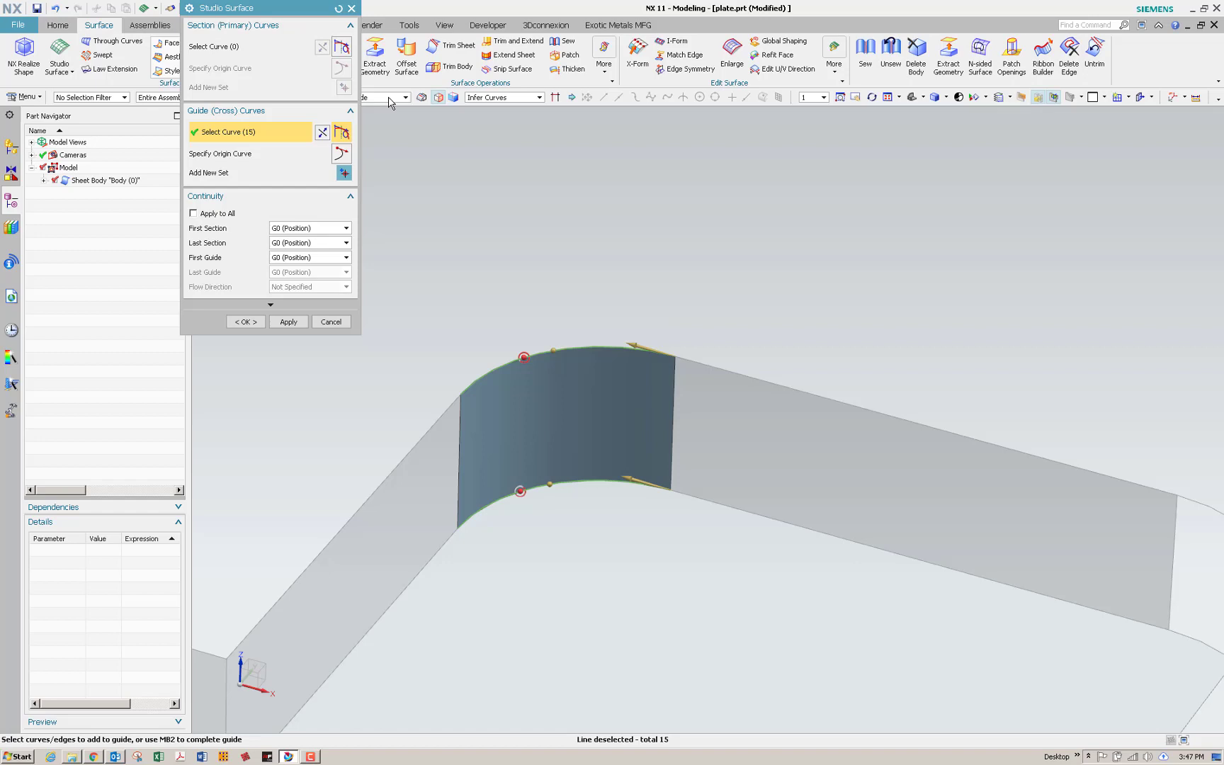
- Try the same vertical edge as guide with the Single Curve rule and reset the Studio Surface selections
left_click(503, 97)
left_click(485, 110)
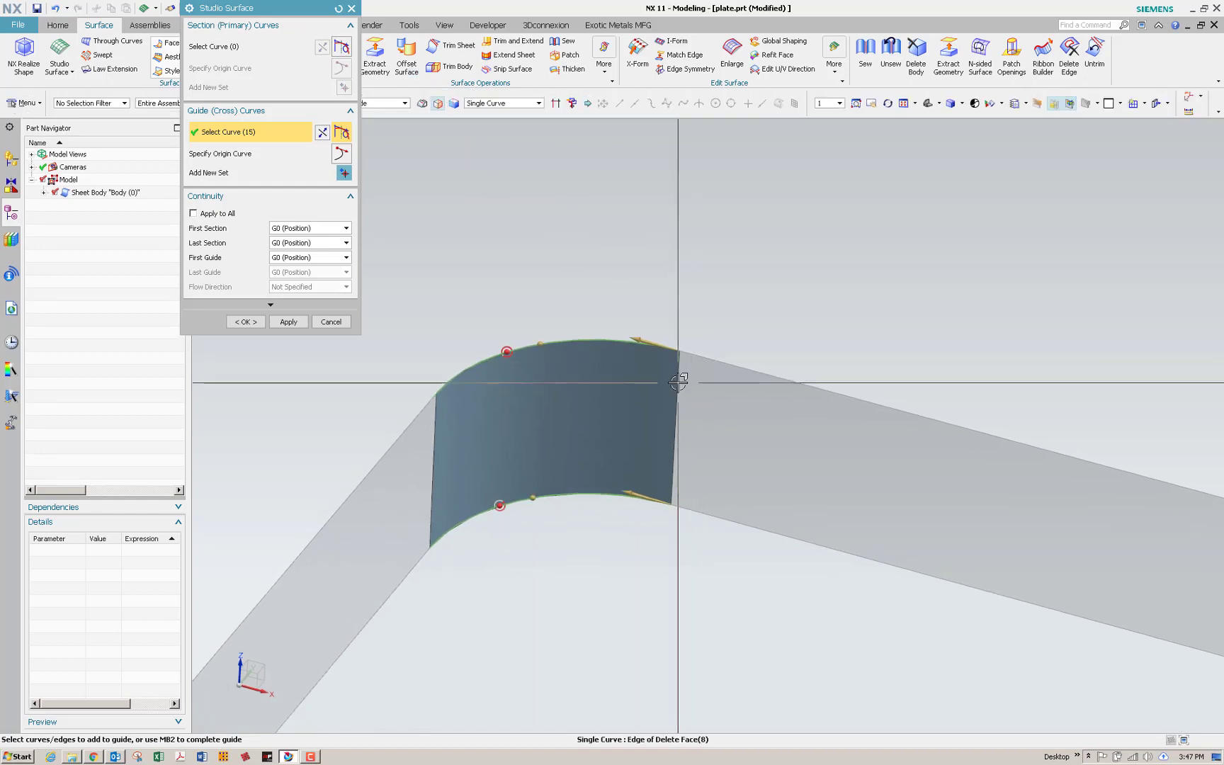
left_click(680, 377)
left_click(611, 394)
scroll(538, 399, "up", 5)
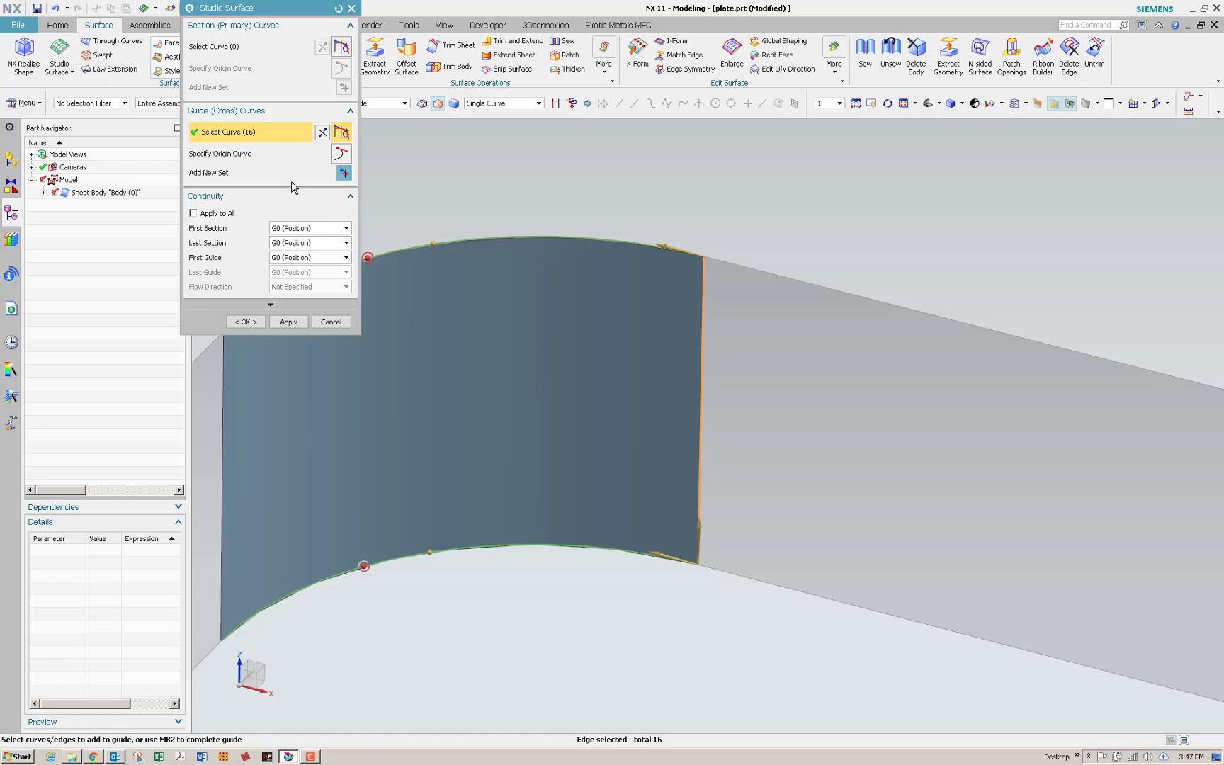
scroll(717, 414, "up", 3)
scroll(287, 118, "down", 3)
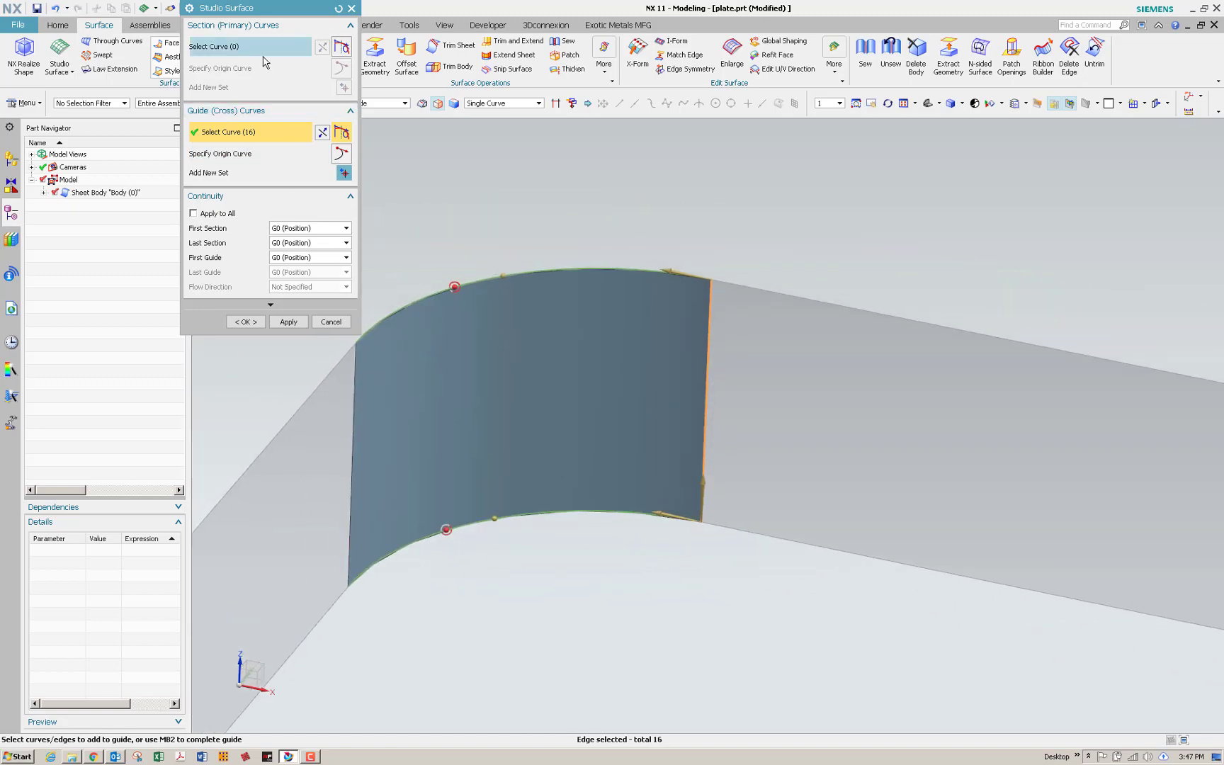
middle_click(306, 118)
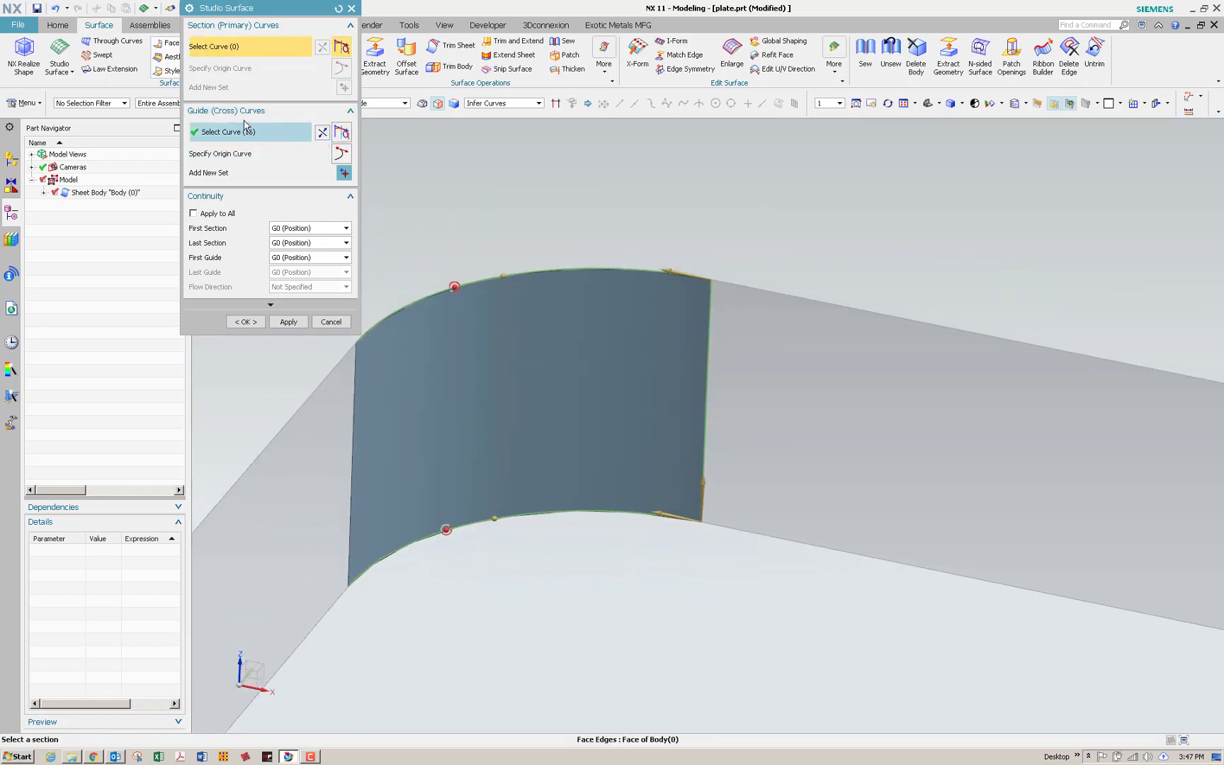
left_click(339, 9)
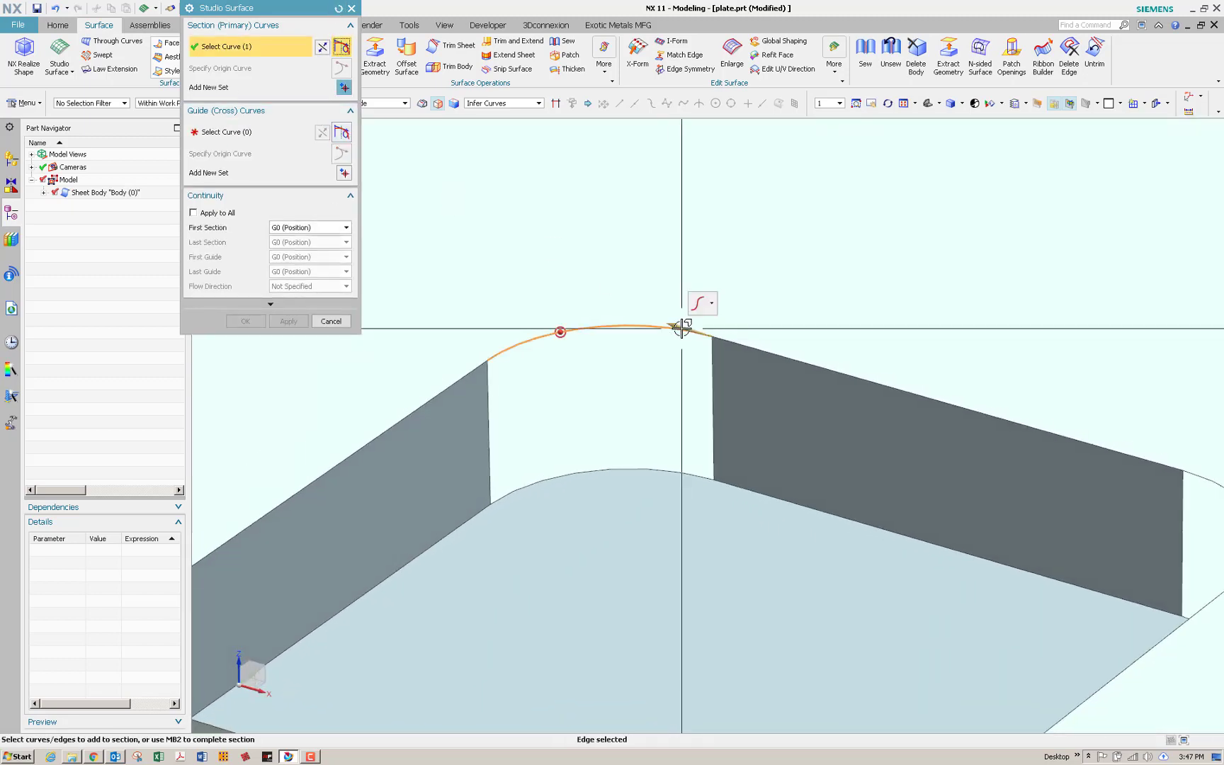
- Create a Studio Surface across the open corner, using the upper and lower arcs as sections and both vertical edges as guides
middle_click(681, 327)
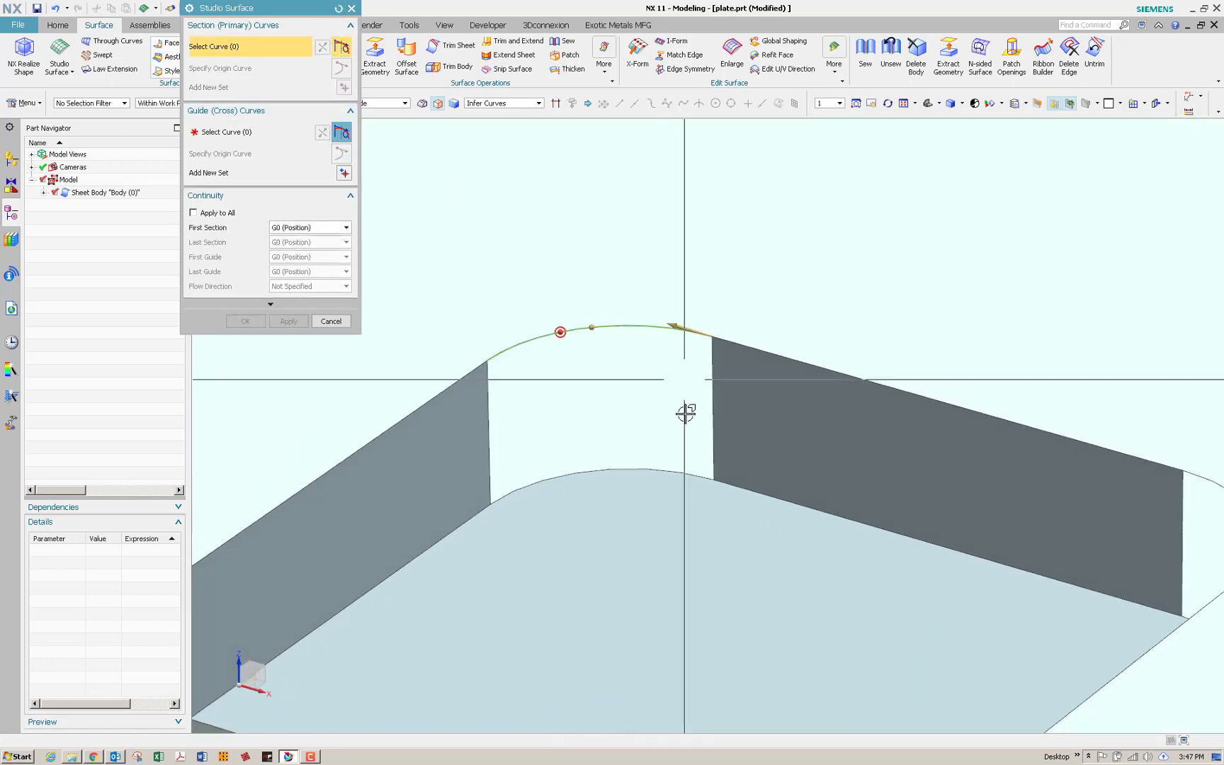
left_click(692, 473)
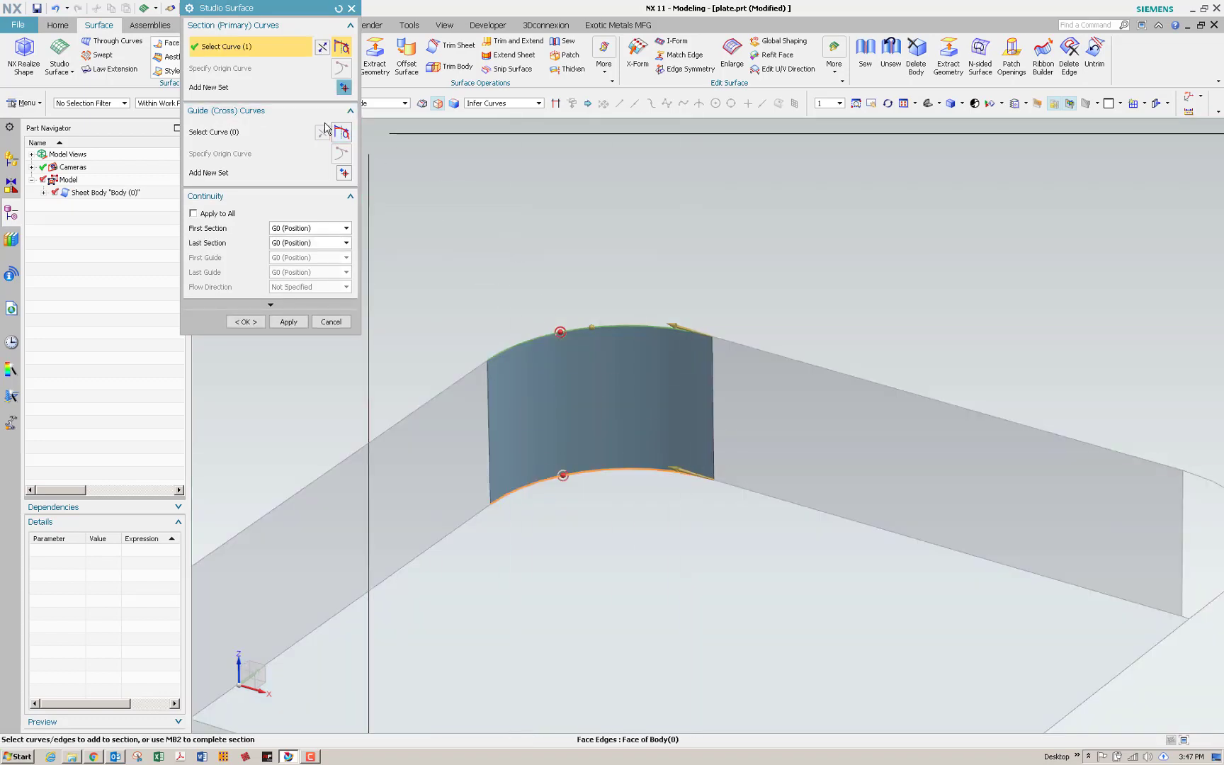
left_click(276, 133)
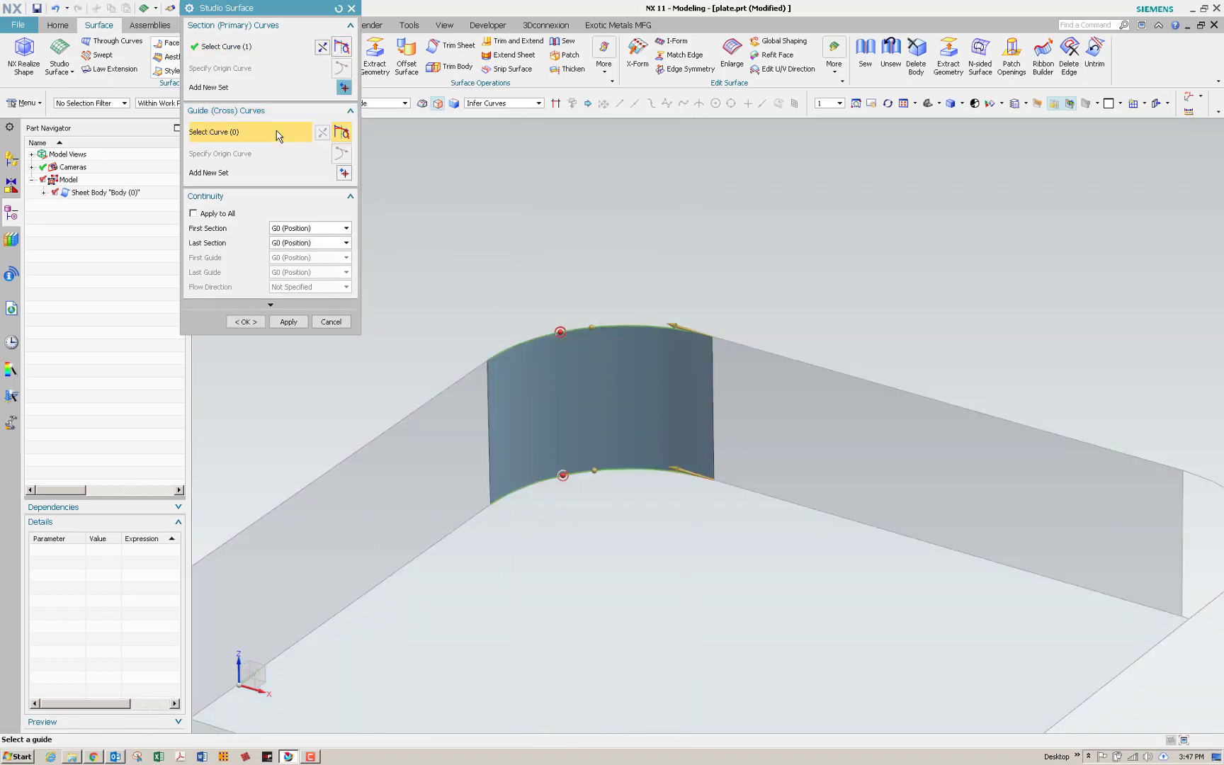
left_click(713, 353)
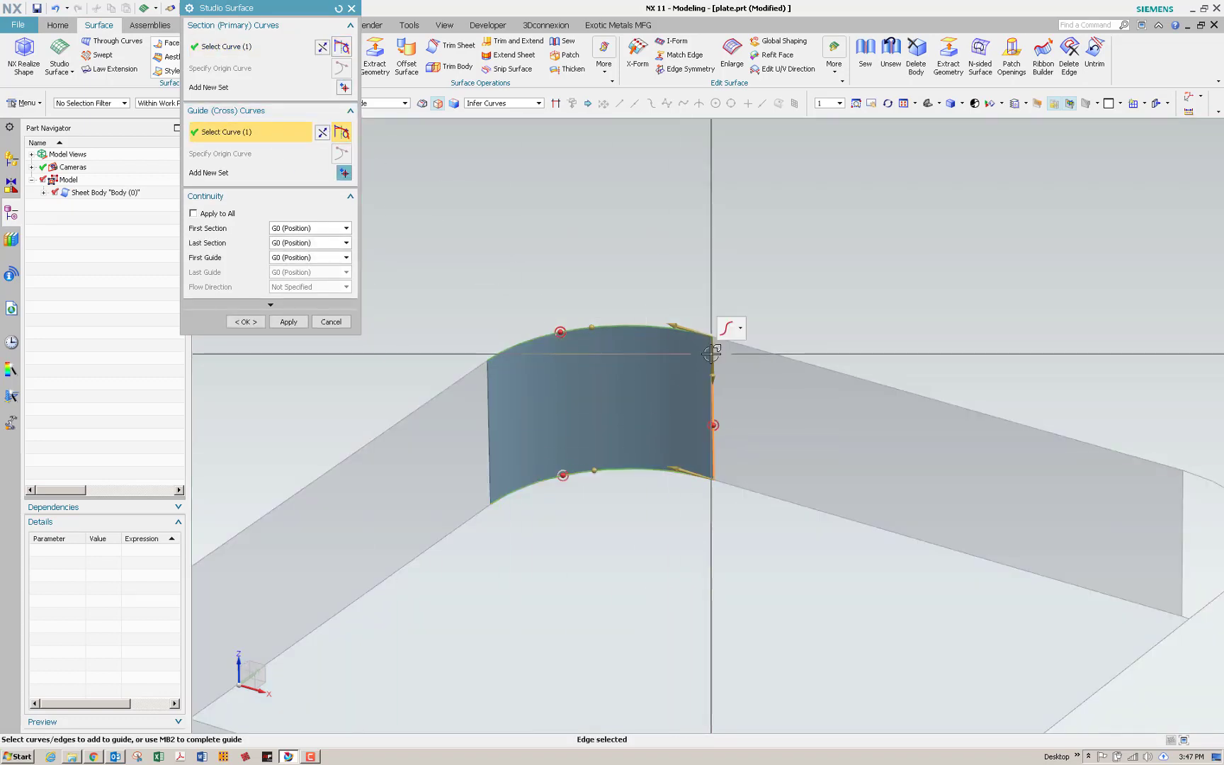
left_click(488, 374)
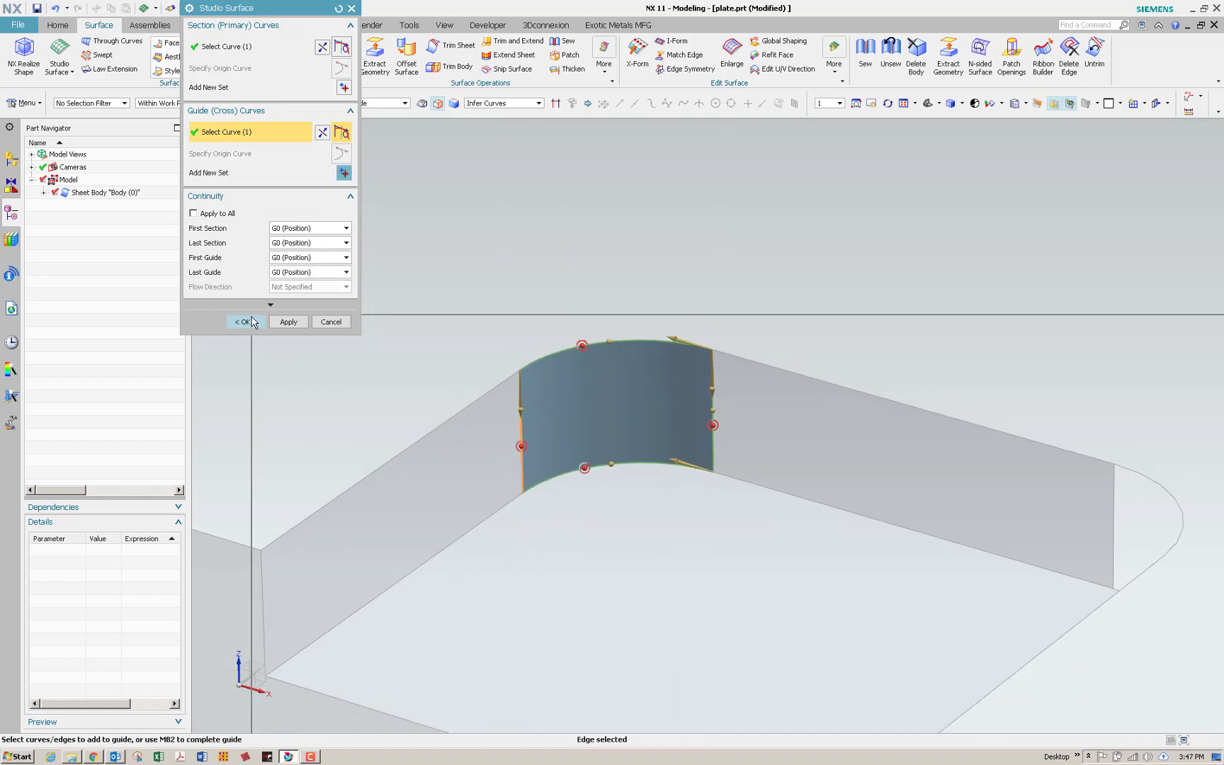
left_click(289, 320)
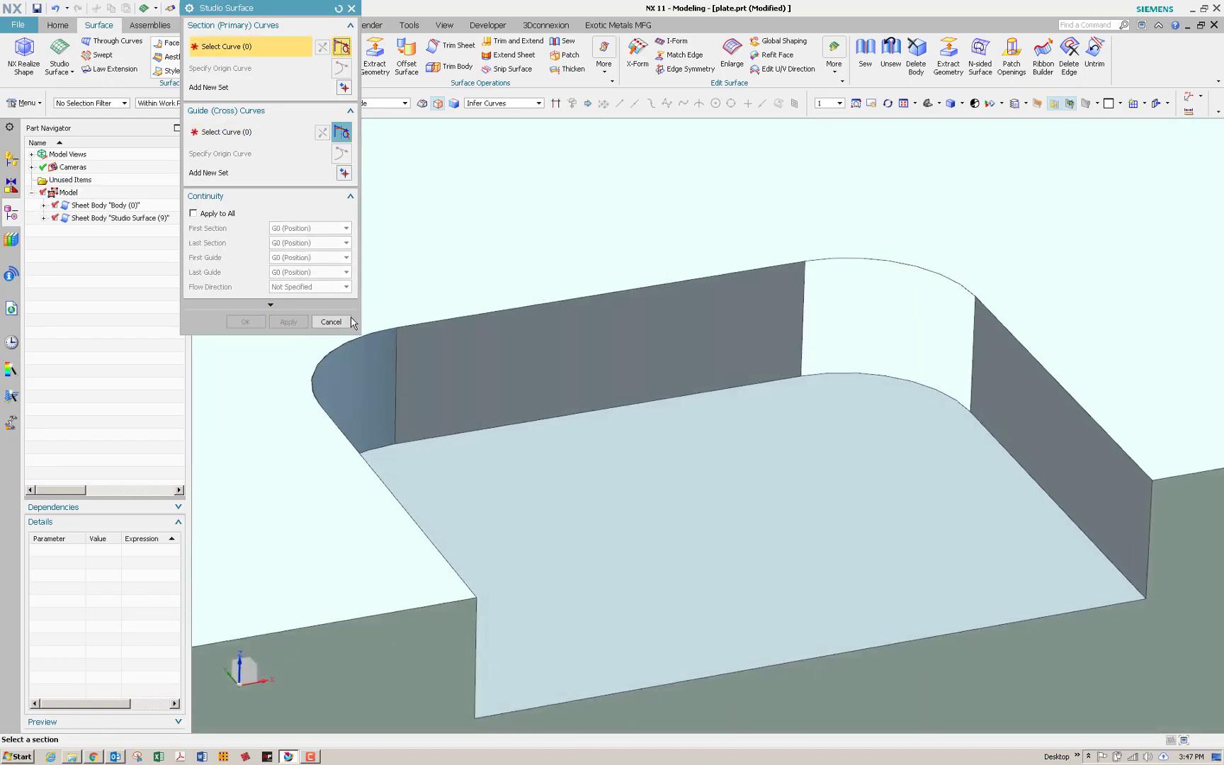
left_click(343, 321)
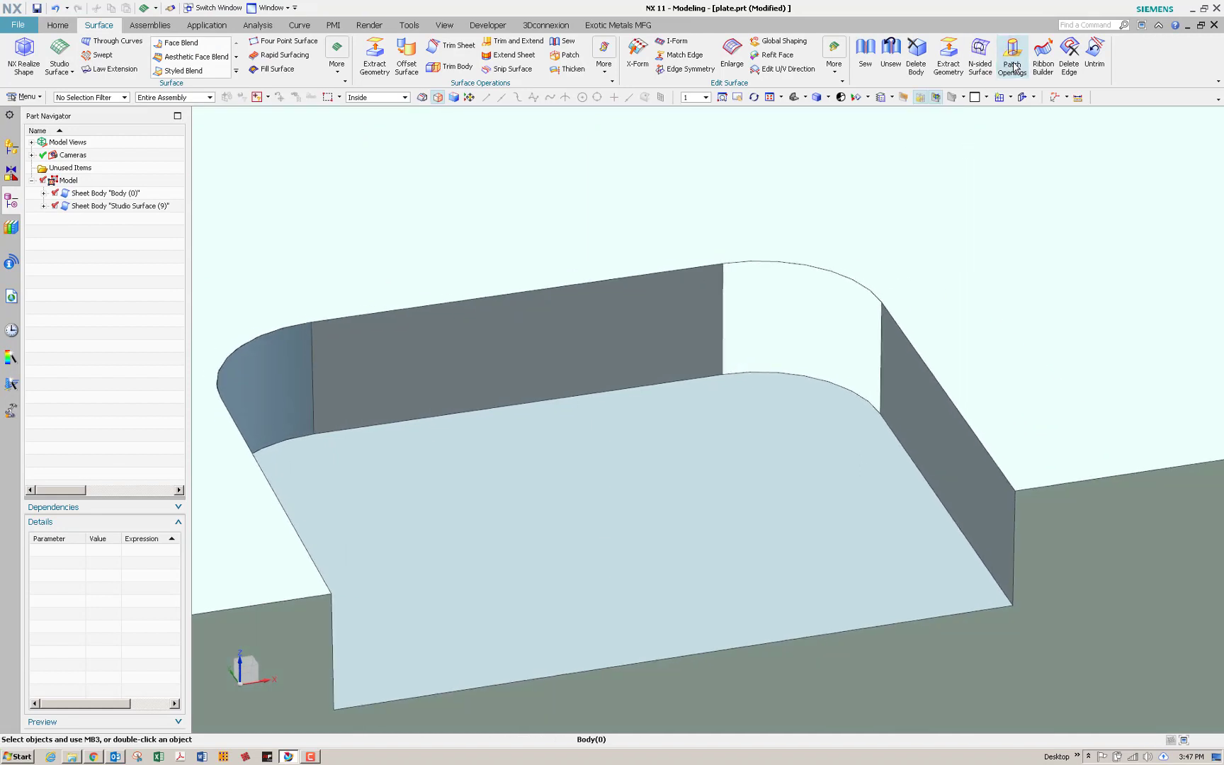
- Try to close the open pocket corner with a Quilted Patch, using the four surrounding faces and the opening's edge loop
left_click(1011, 56)
left_click(698, 349)
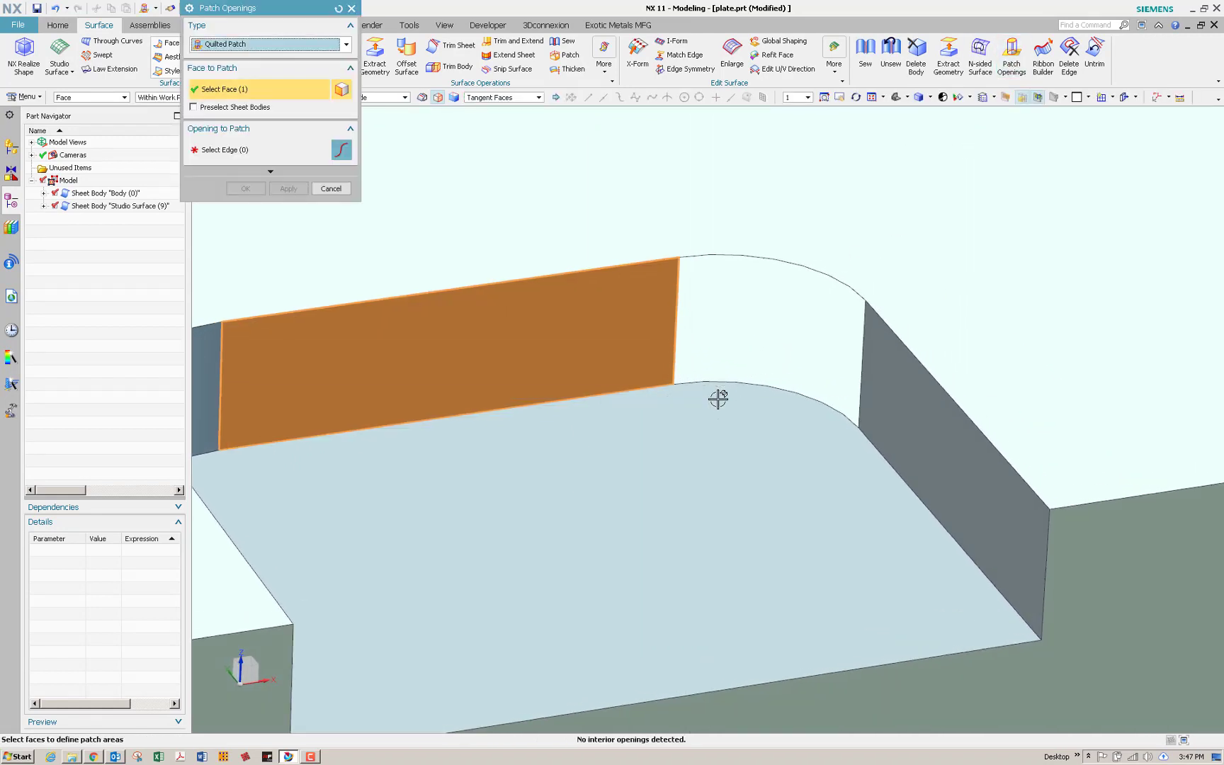
left_click(890, 383)
left_click(832, 231)
left_click(686, 425)
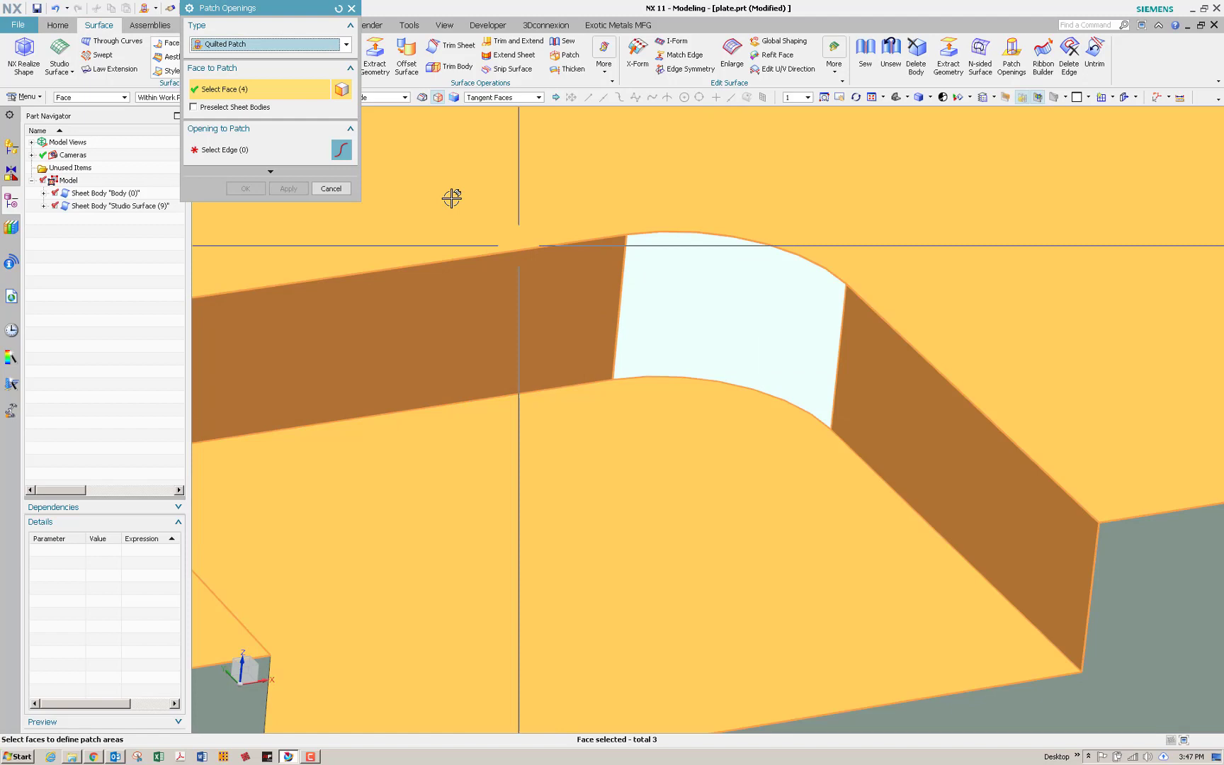
left_click(281, 150)
left_click(643, 243)
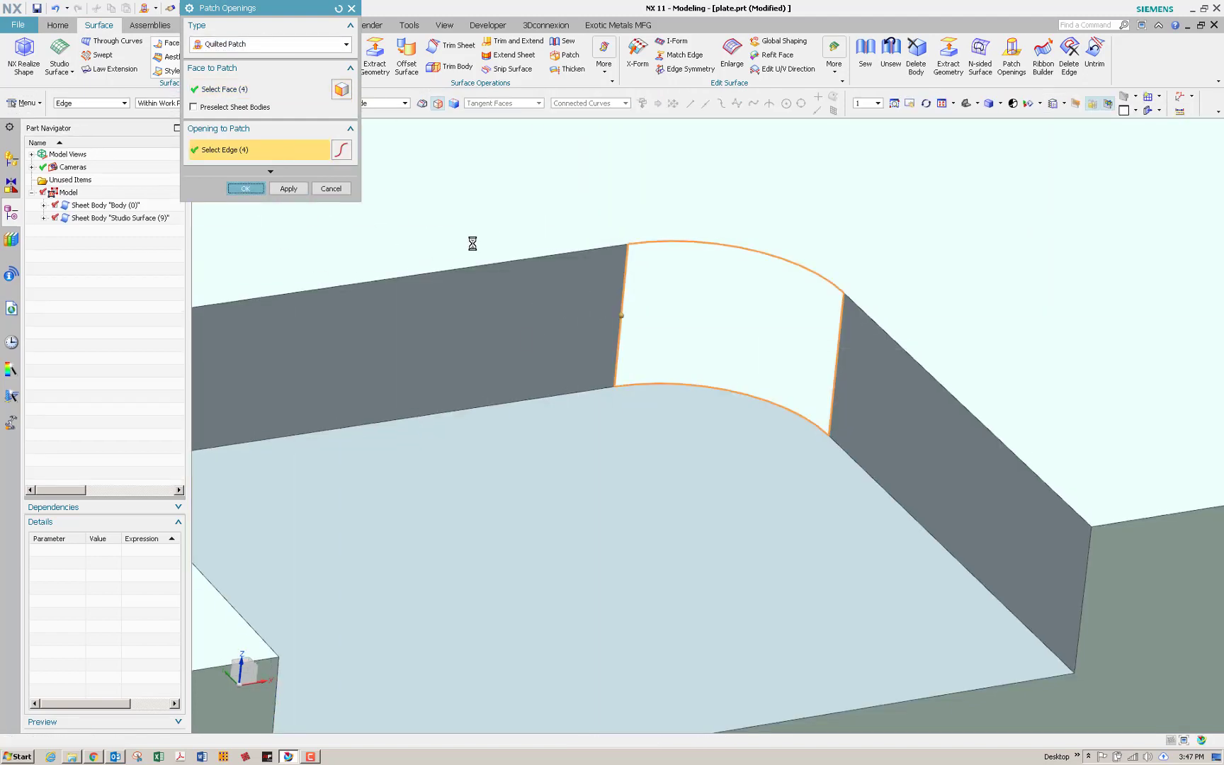
left_click(612, 395)
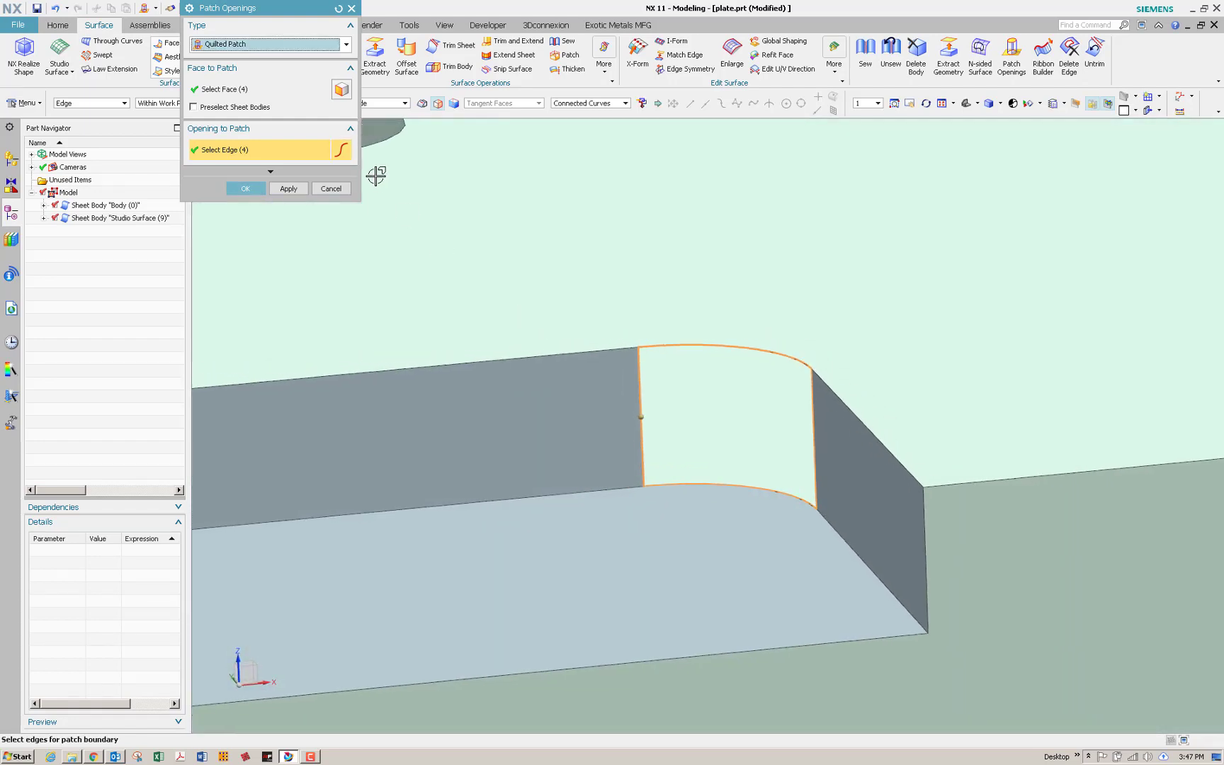
- Retry the Quilted Patch with Preselect Sheet Bodies enabled, the plate's top face reselected and the corner's edge loop, and leave Patch Openings
left_click(237, 90)
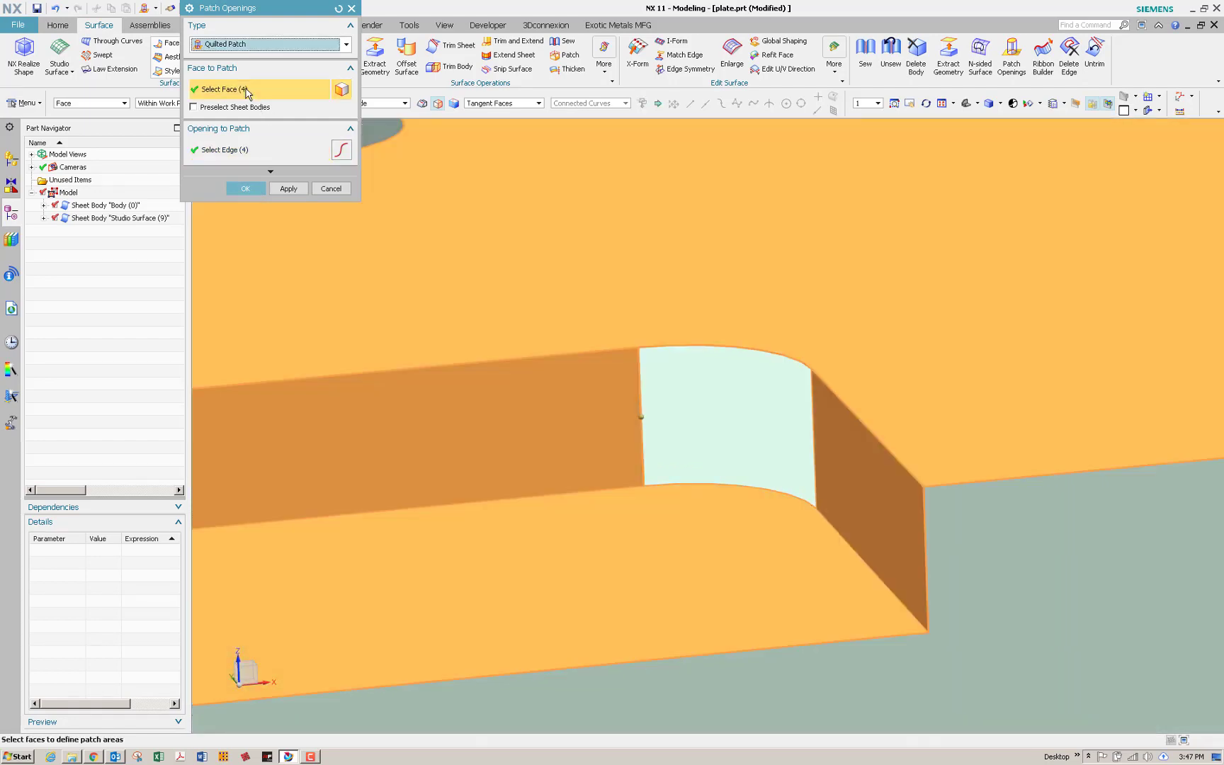
left_click(599, 331, "shift")
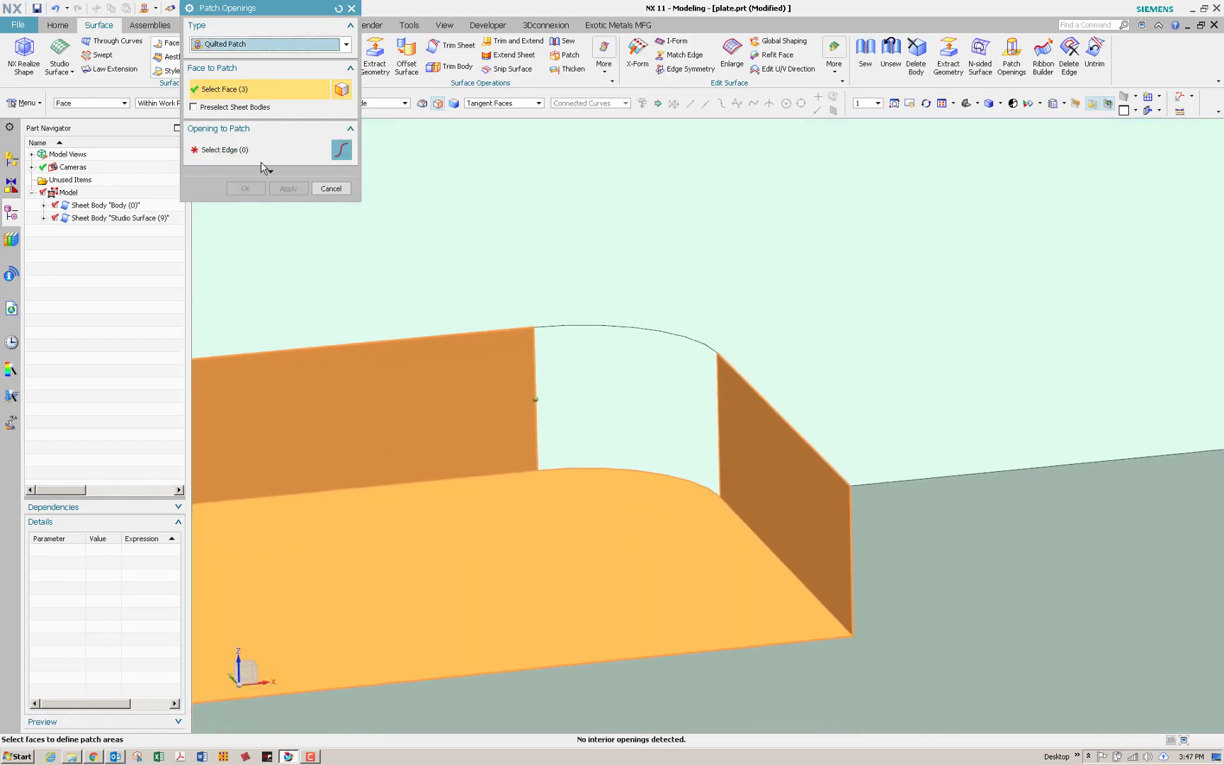
left_click(261, 151)
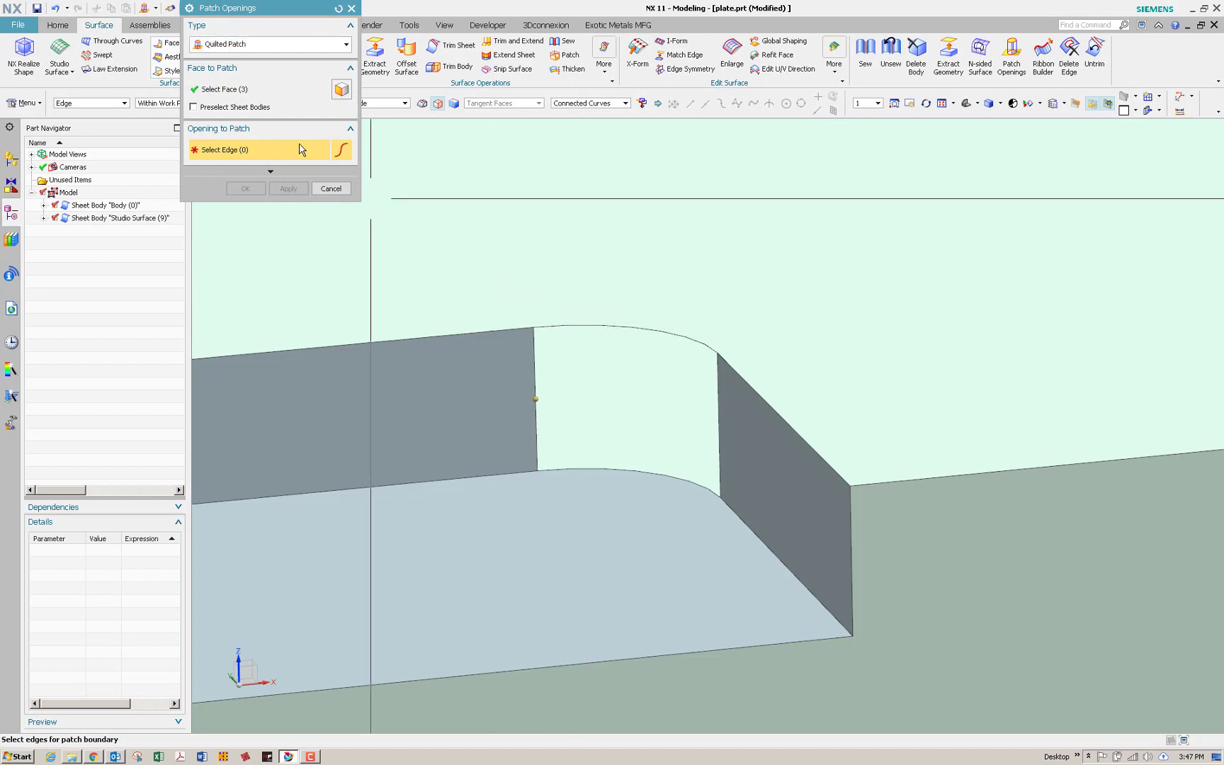
left_click(279, 93)
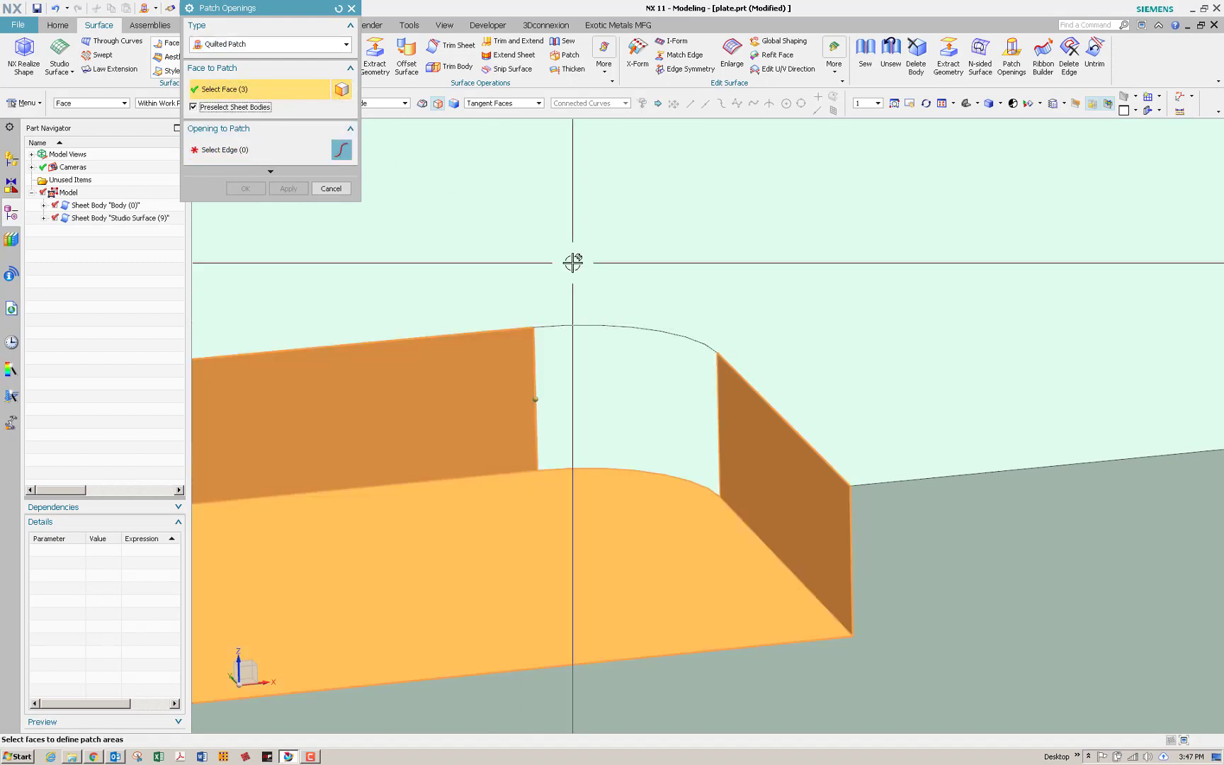
left_click(528, 328)
left_click(225, 150)
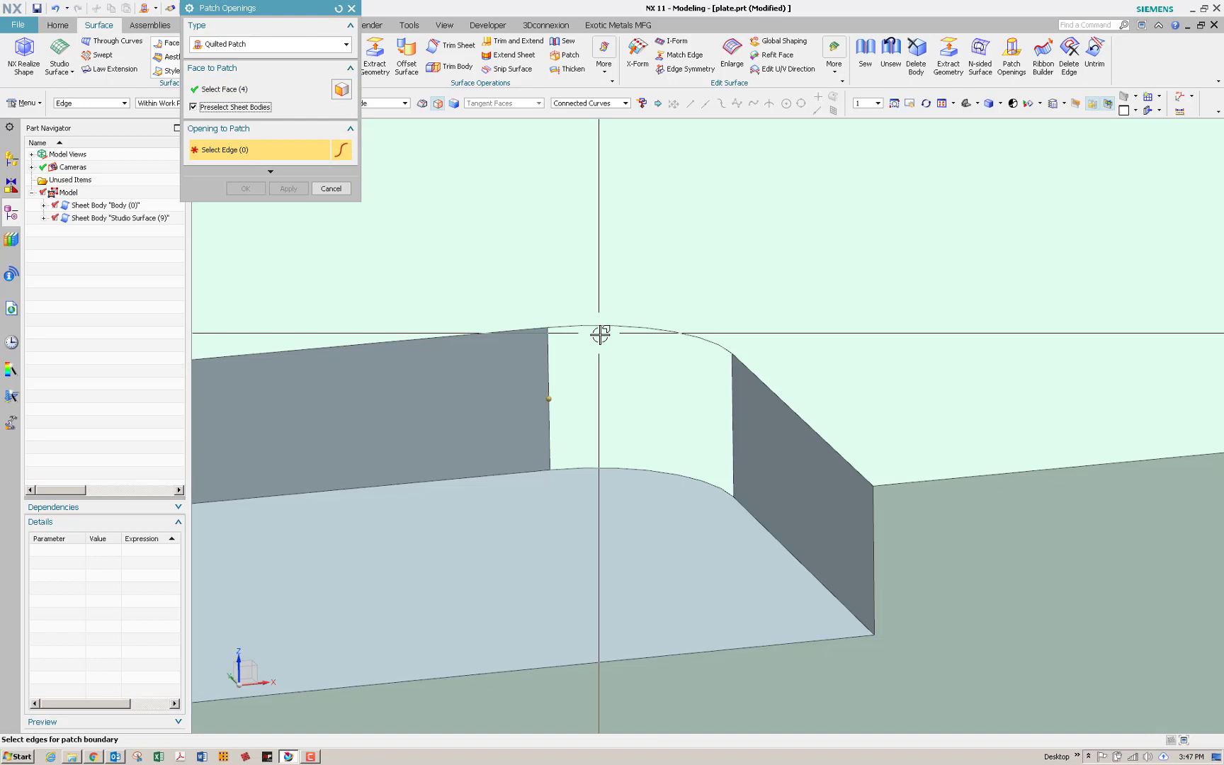
left_click(607, 326)
left_click(245, 187)
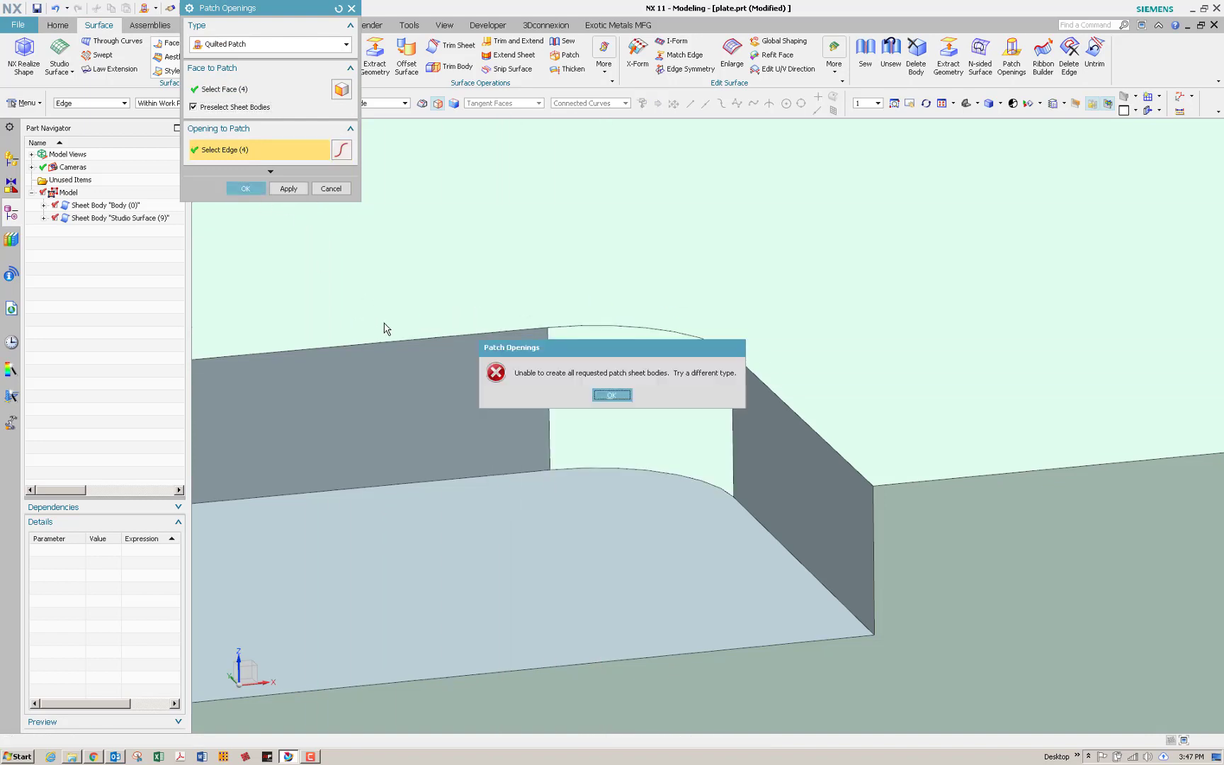
left_click(611, 395)
left_click(331, 188)
- Try to define the outer loop of a Trimmed N-Sided Surface at the open corner with the Tangent Curves rule
scroll(954, 190, "down", 1)
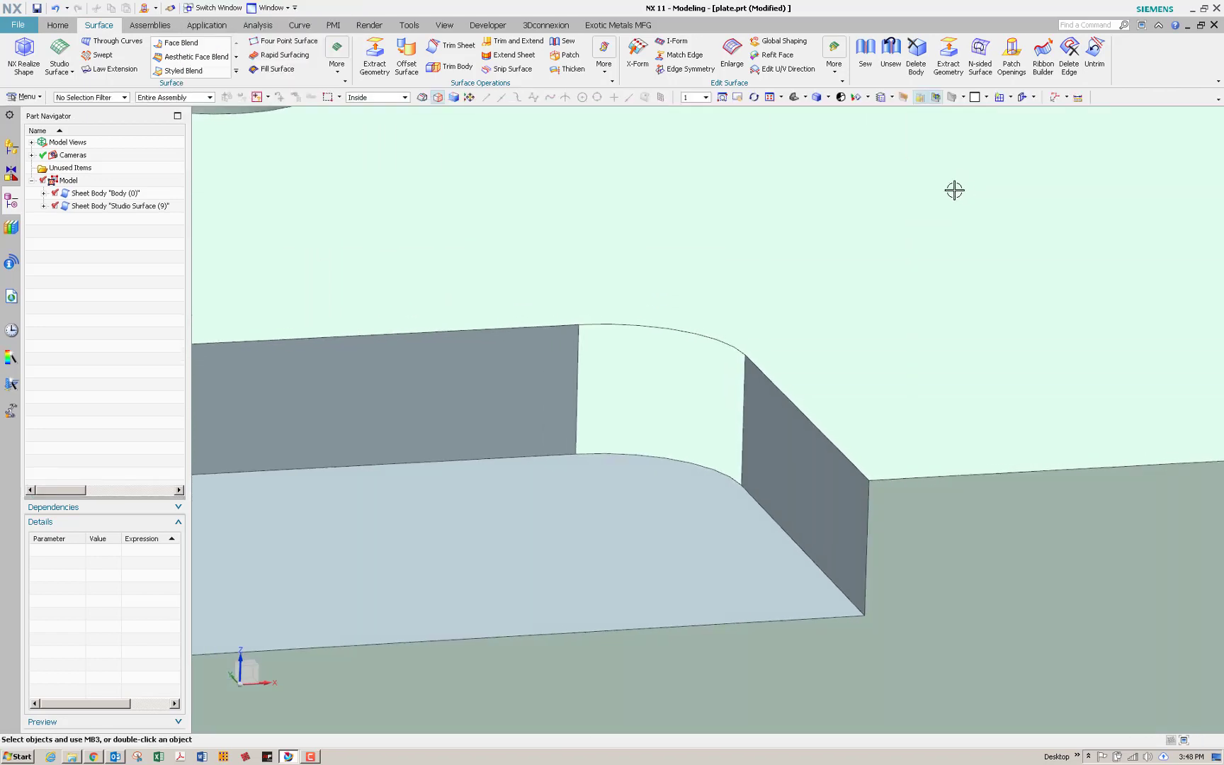
left_click(981, 51)
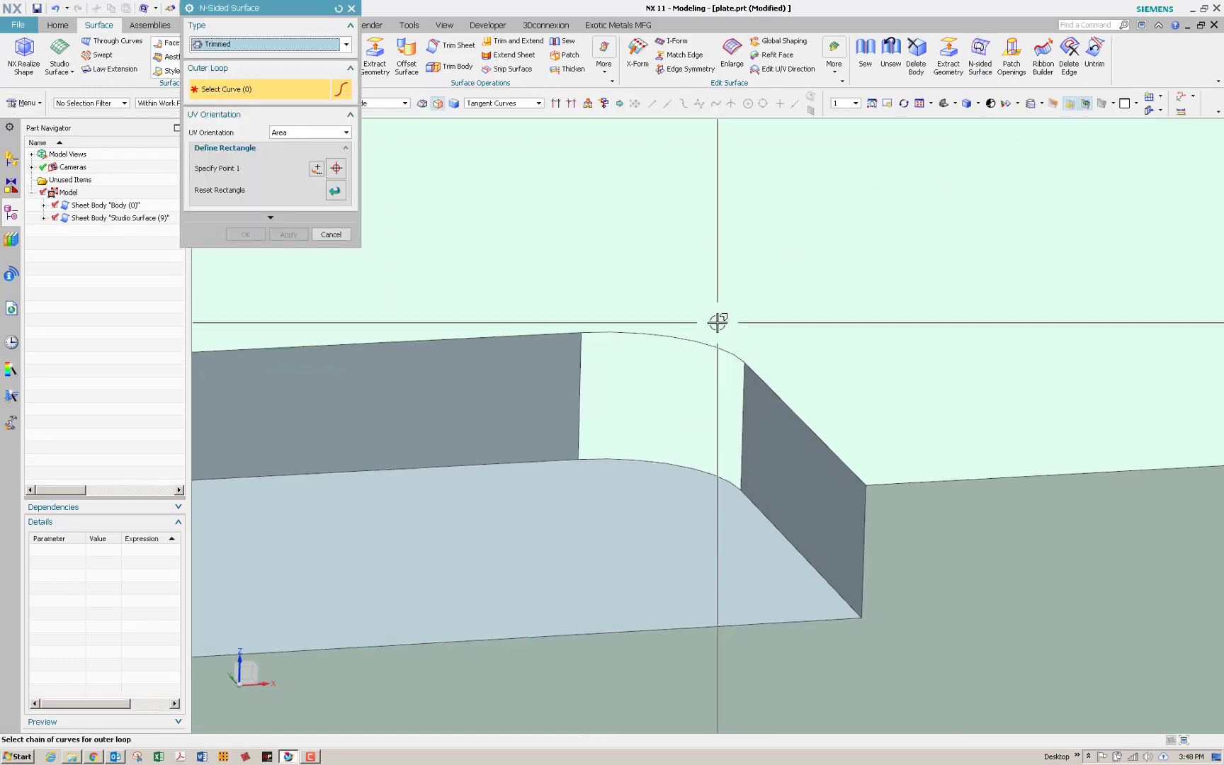
left_click(715, 349)
middle_click_drag(714, 349, 568, 349)
left_click(569, 350)
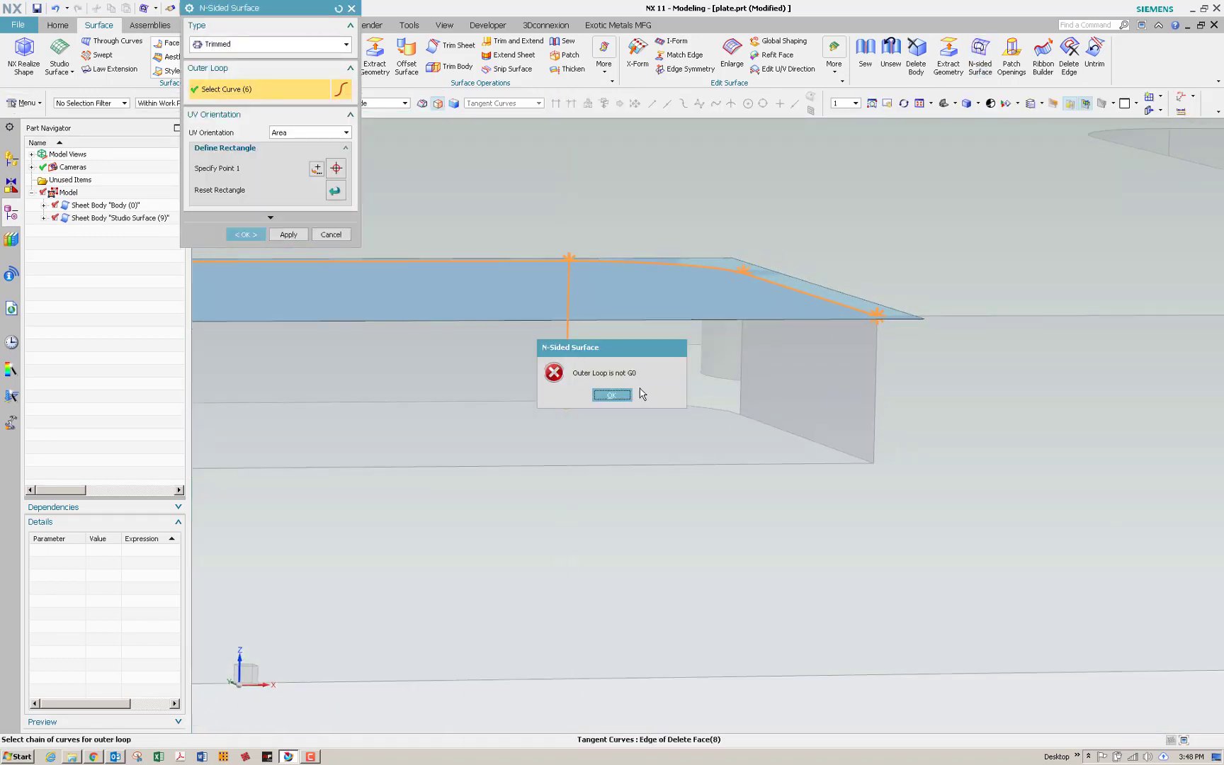
left_click(611, 395)
left_click(595, 262, "shift")
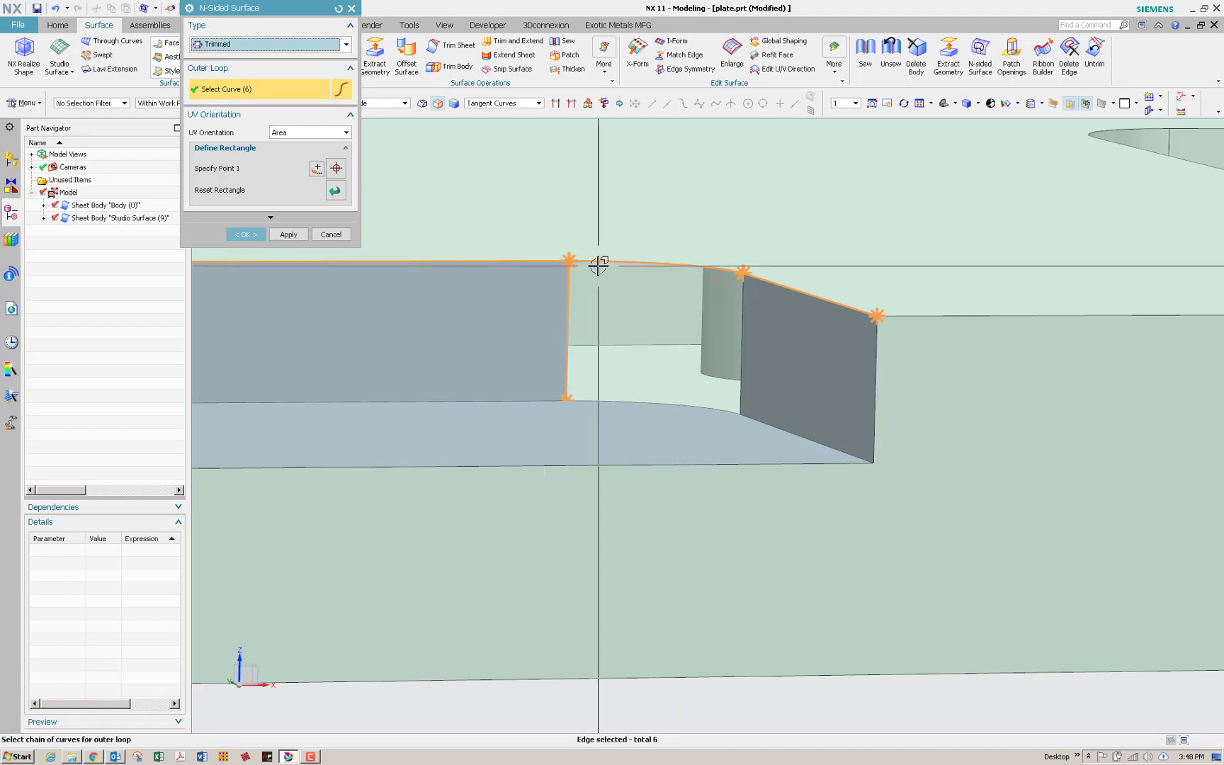
- Redefine the N-Sided Surface's outer loop with the Single Curve rule, using the four edges of the corner opening
left_click(499, 103)
left_click(489, 113)
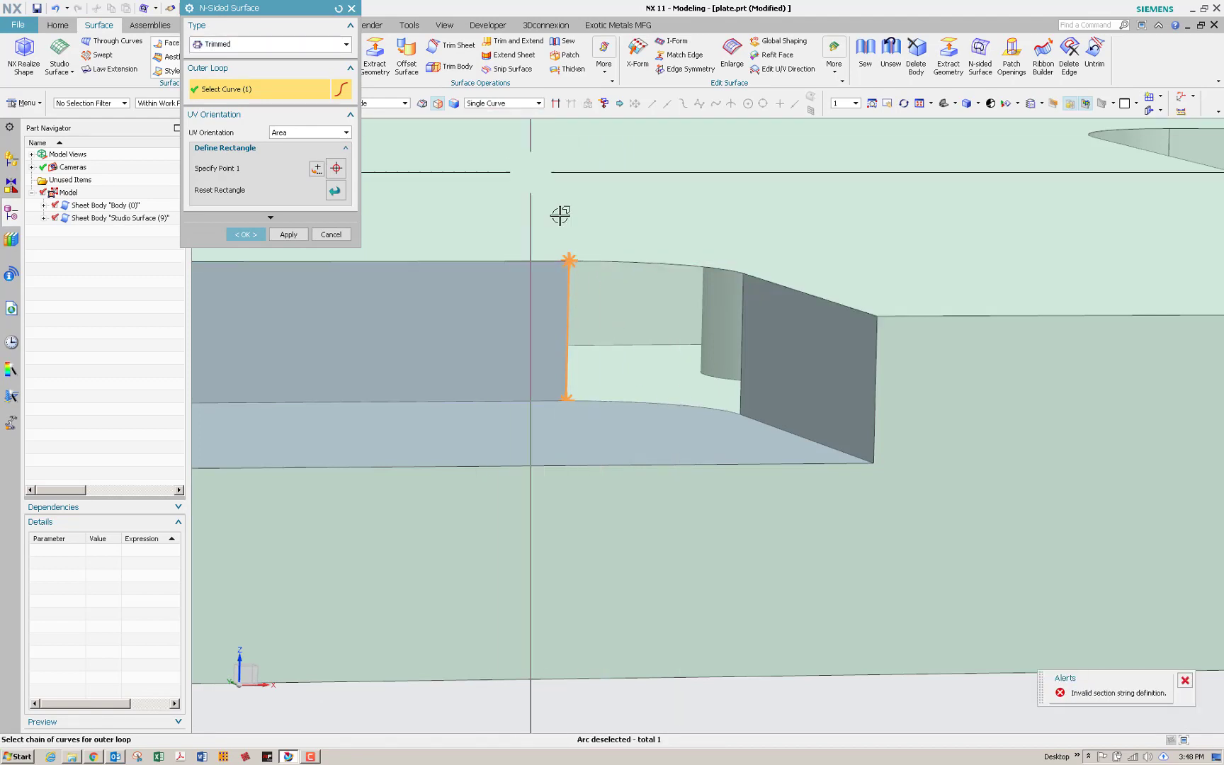
left_click(615, 262)
left_click(738, 315)
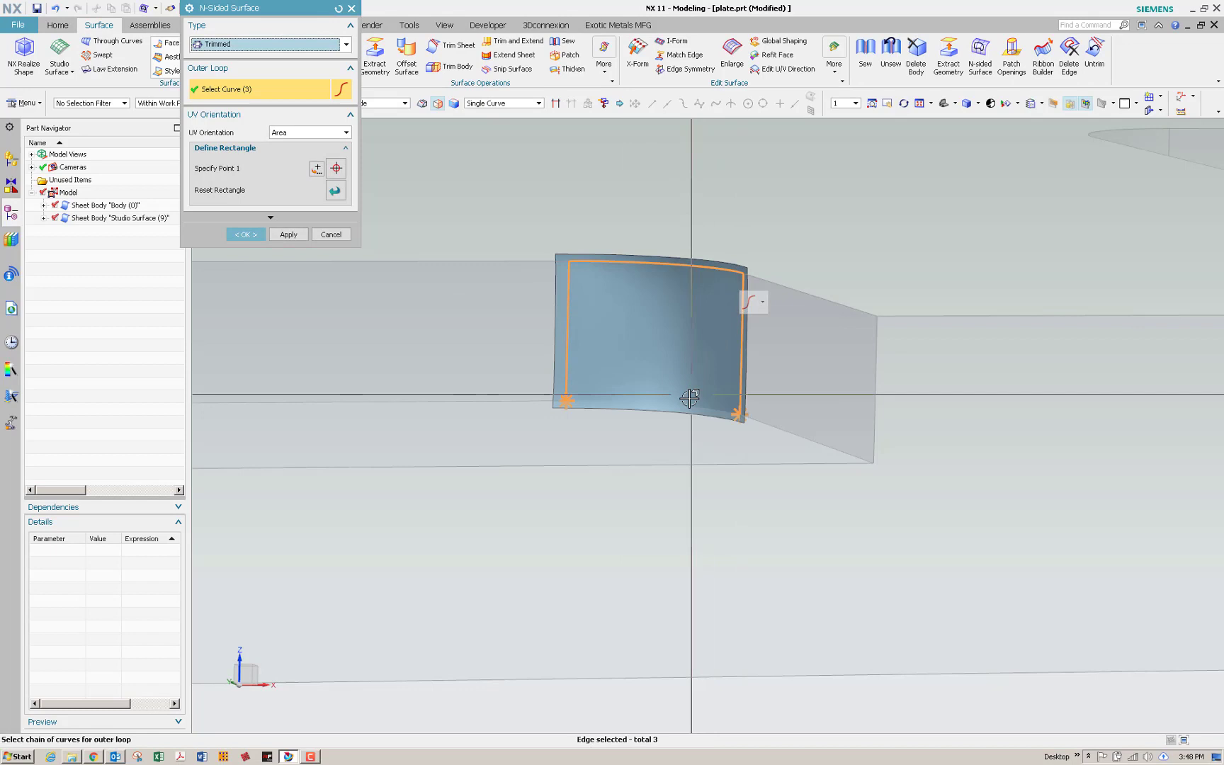
left_click(687, 408)
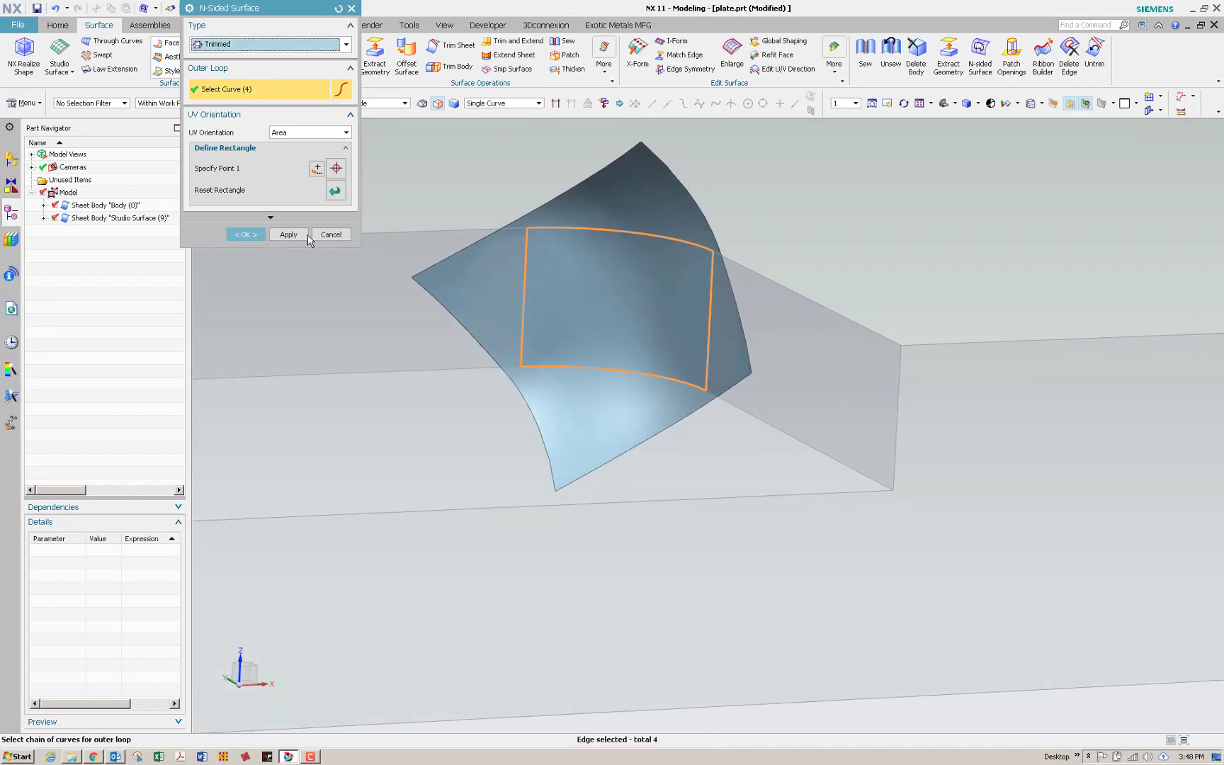
- Show the additional N-Sided Surface options and enable Trim to Boundary
left_click(196, 12)
left_click(211, 40)
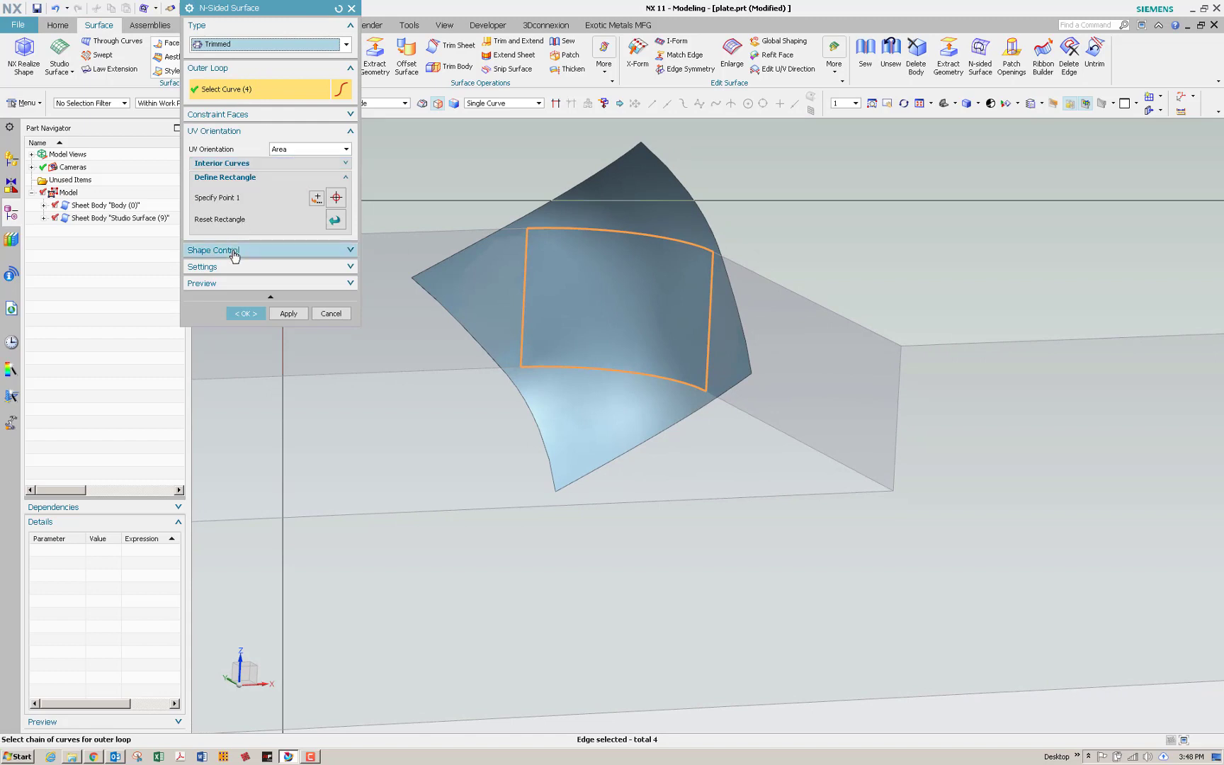
left_click(236, 286)
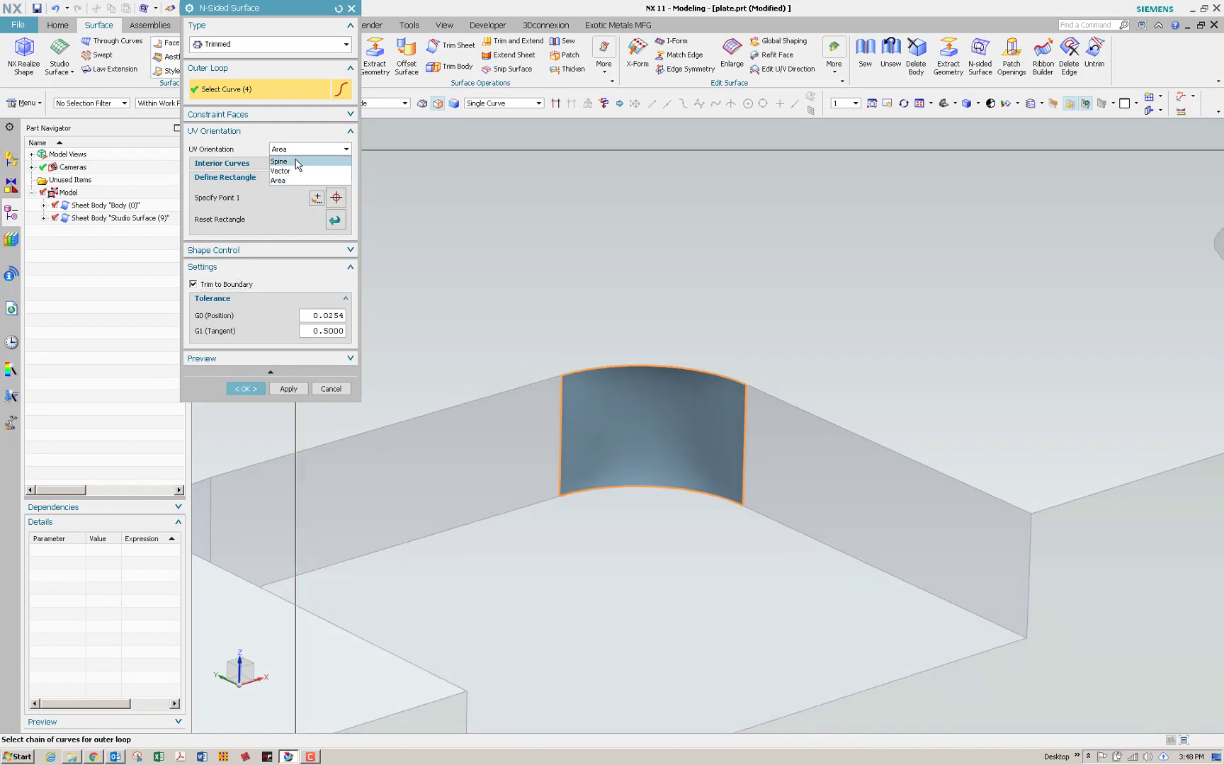
- Try the Spine and Vector UV orientations, with the vector along the corner's vertical edge, and set the orientation back to Area
left_click(296, 161)
left_click(310, 149)
left_click(283, 171)
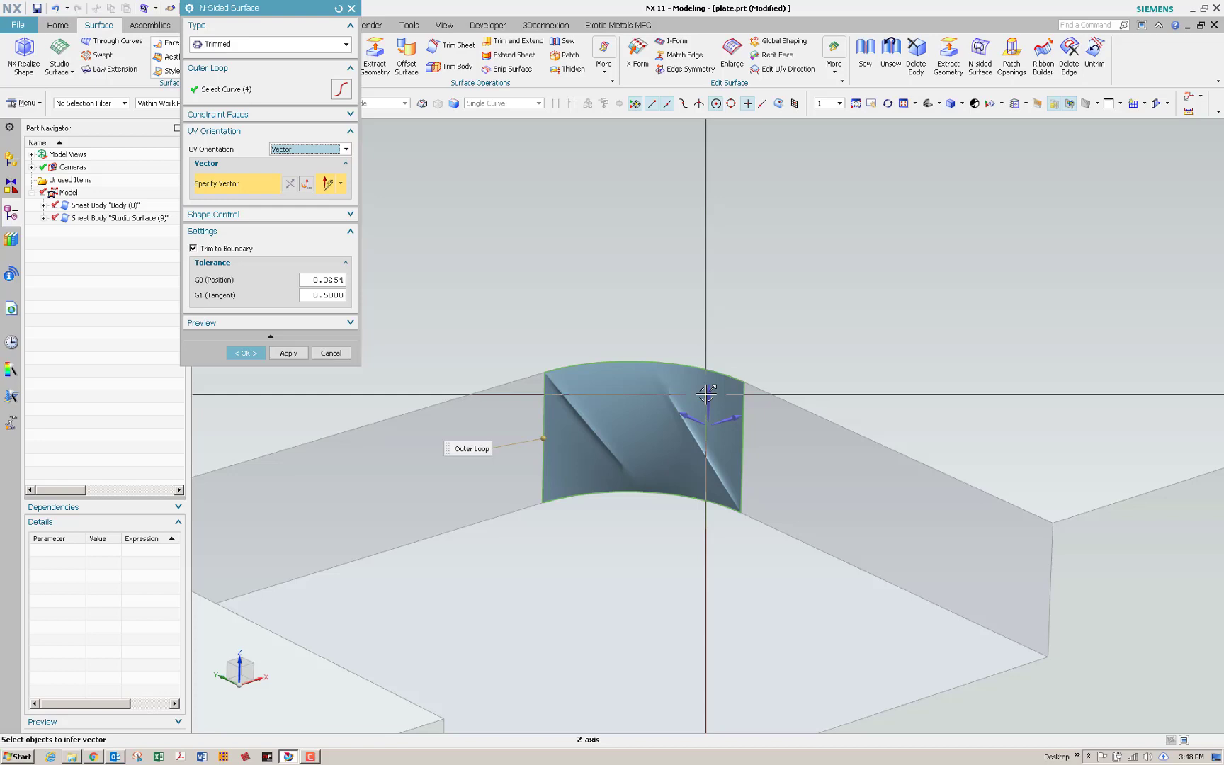
left_click(744, 431)
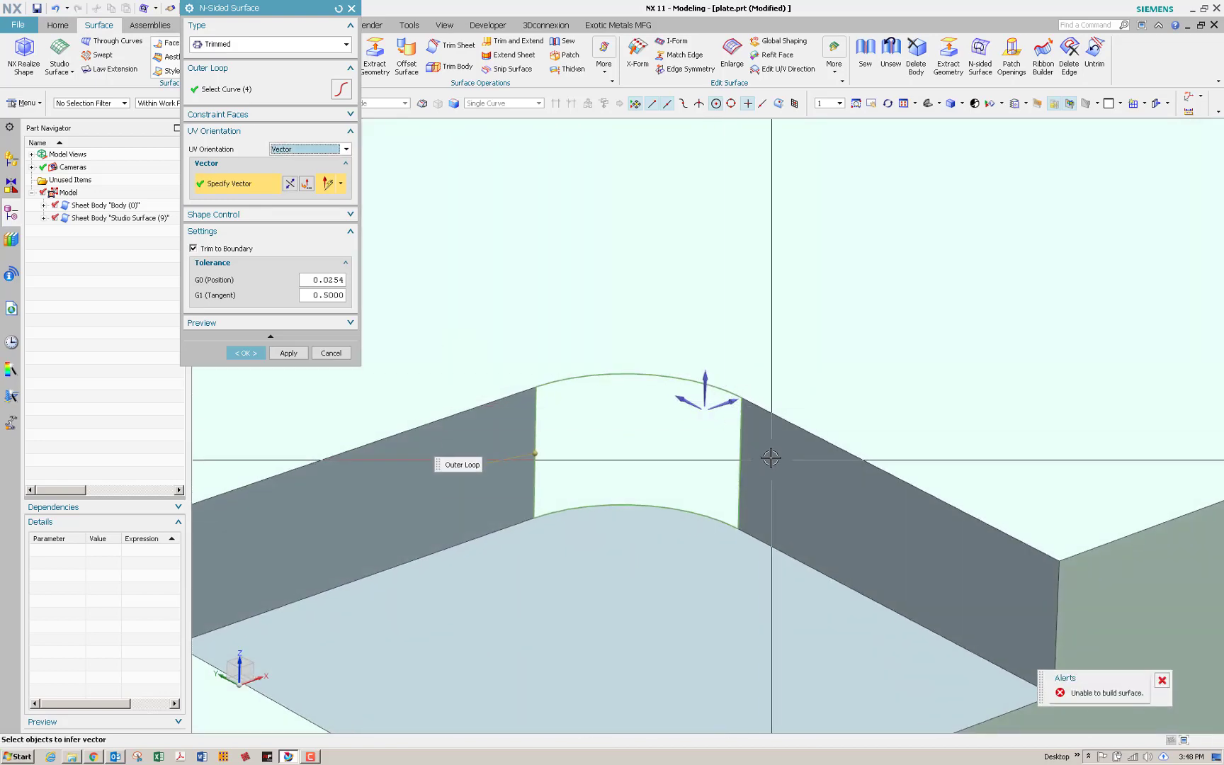
scroll(626, 413, "down", 2)
left_click(292, 150)
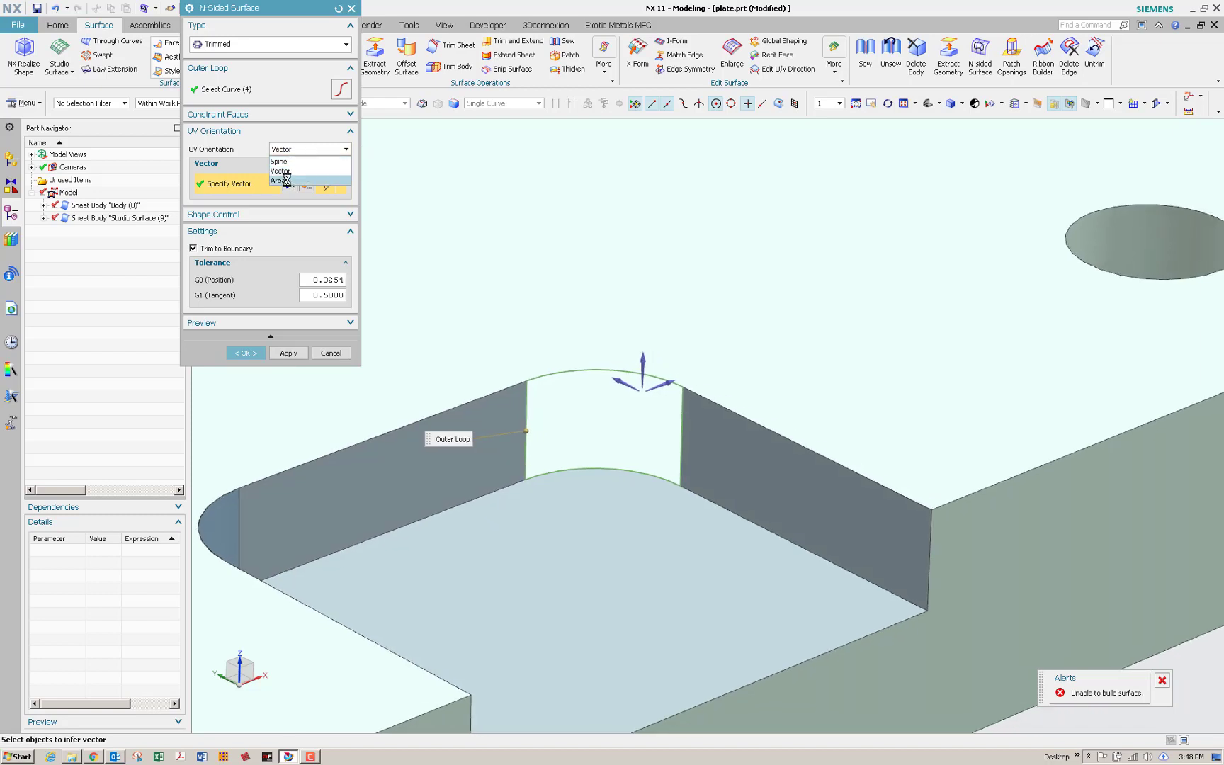
left_click(294, 177)
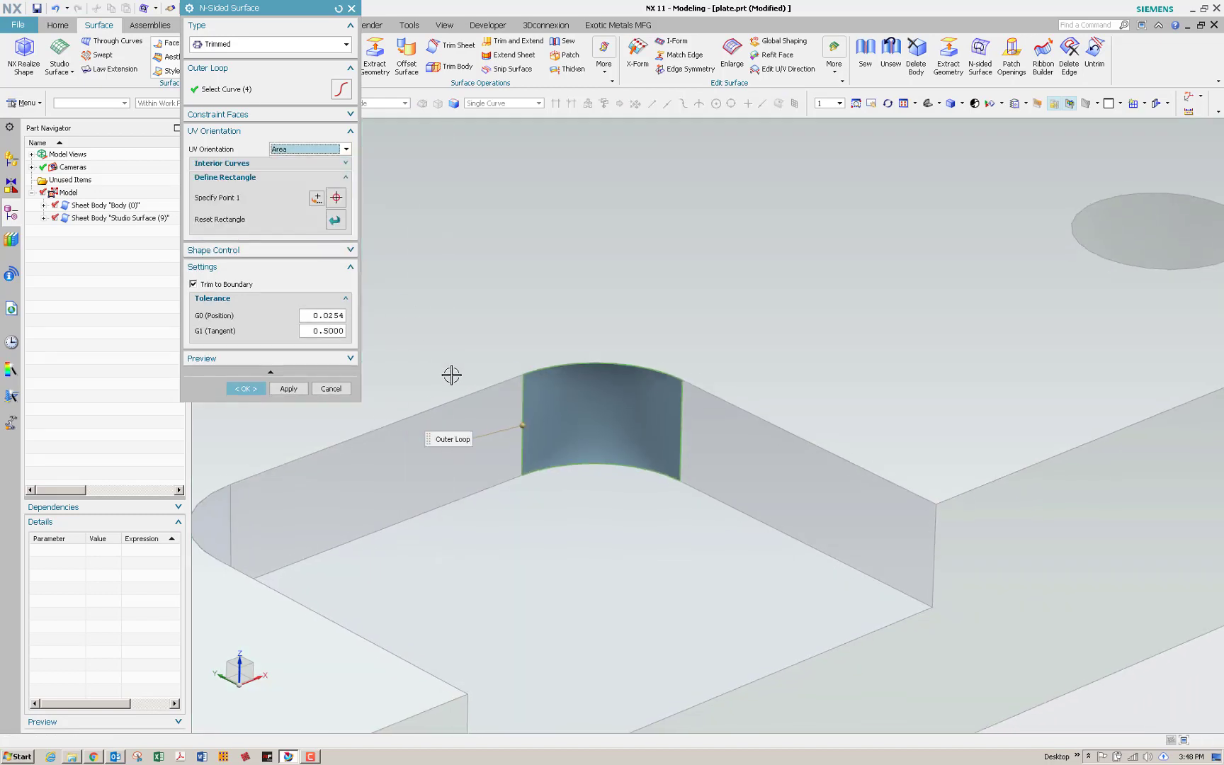
- Check the N-Sided Surface's shape control and constraint face options, and discard both it and a newly started Through Curves command
left_click(225, 250)
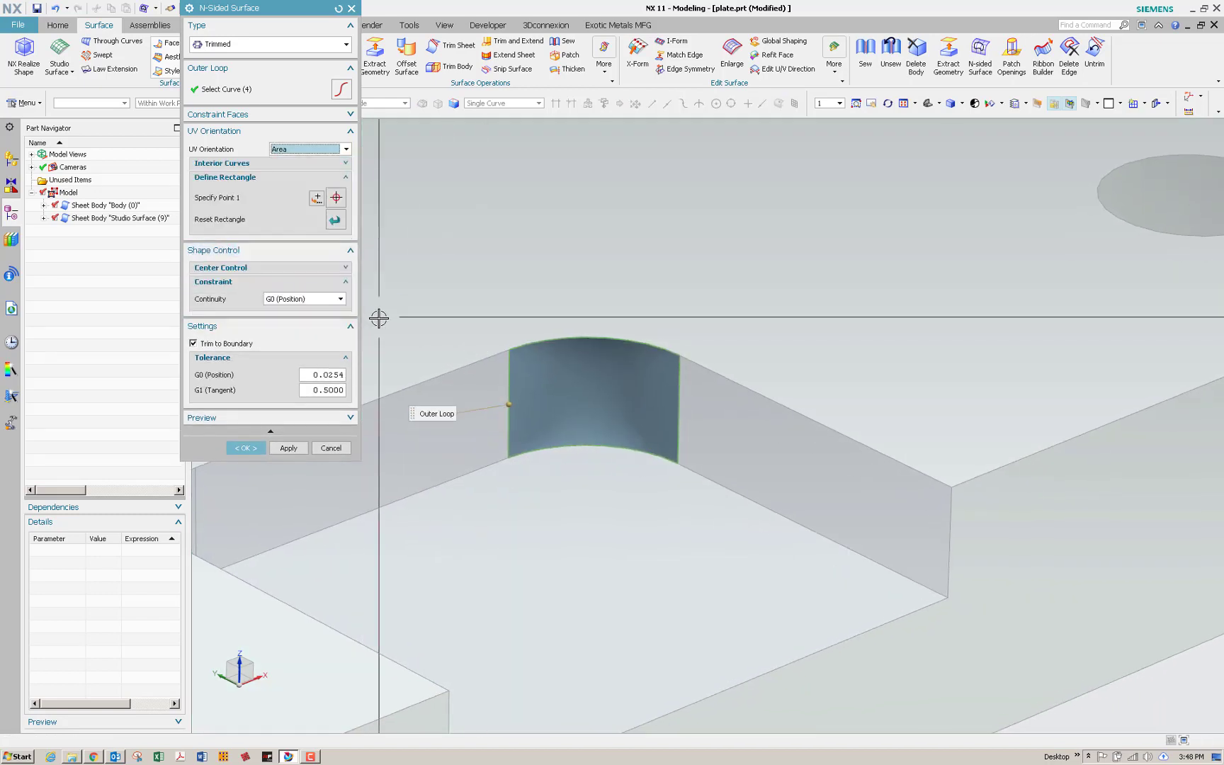
left_click(293, 269)
left_click(269, 114)
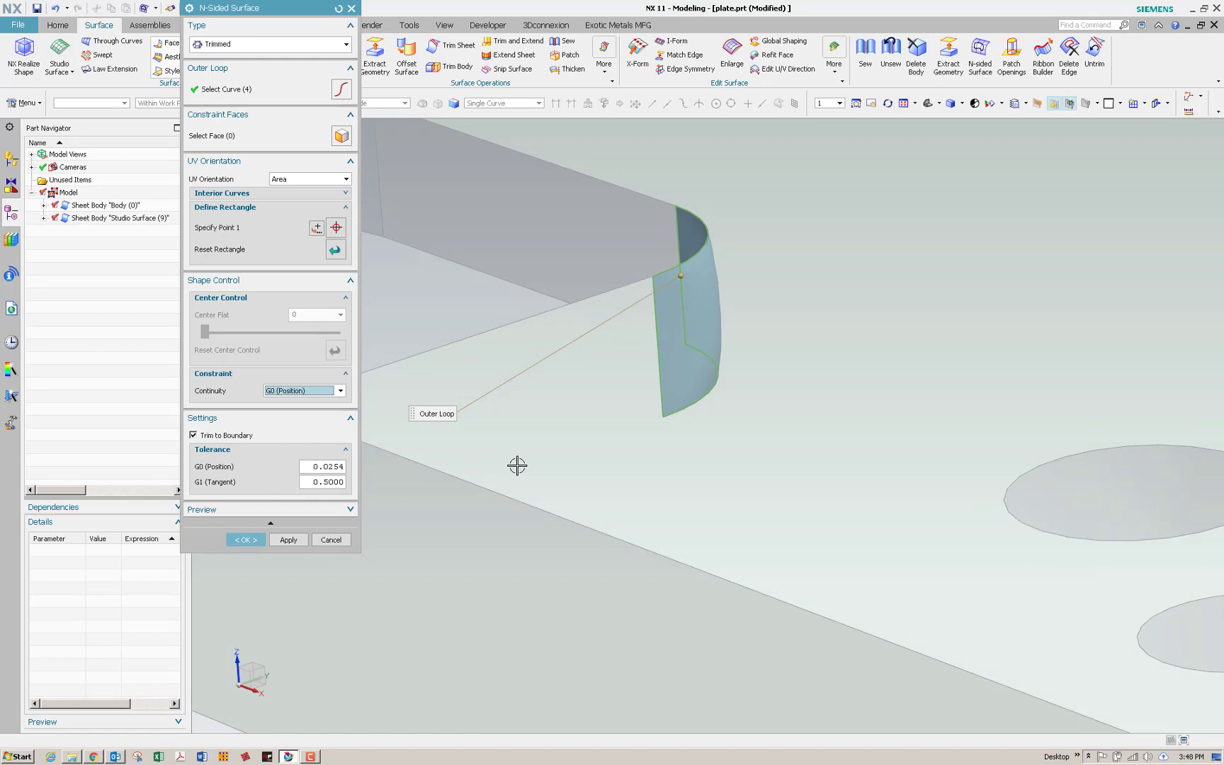
left_click(331, 539)
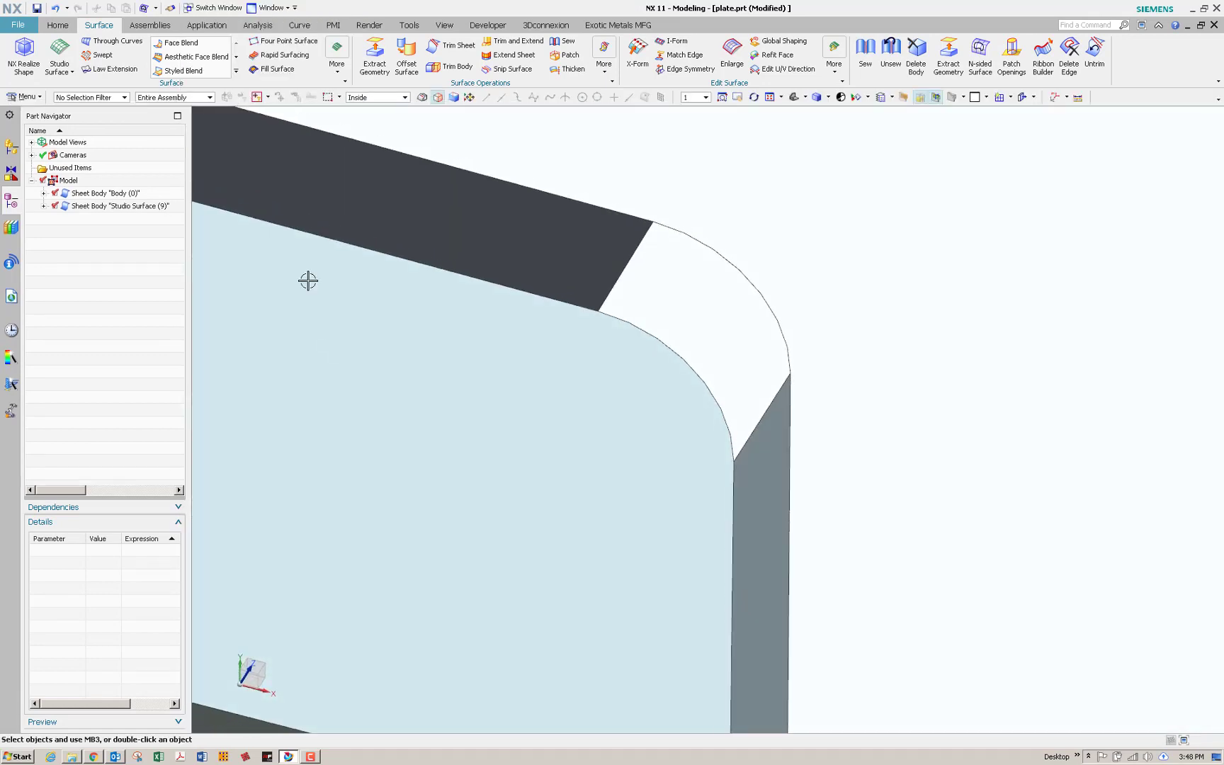
left_click(117, 42)
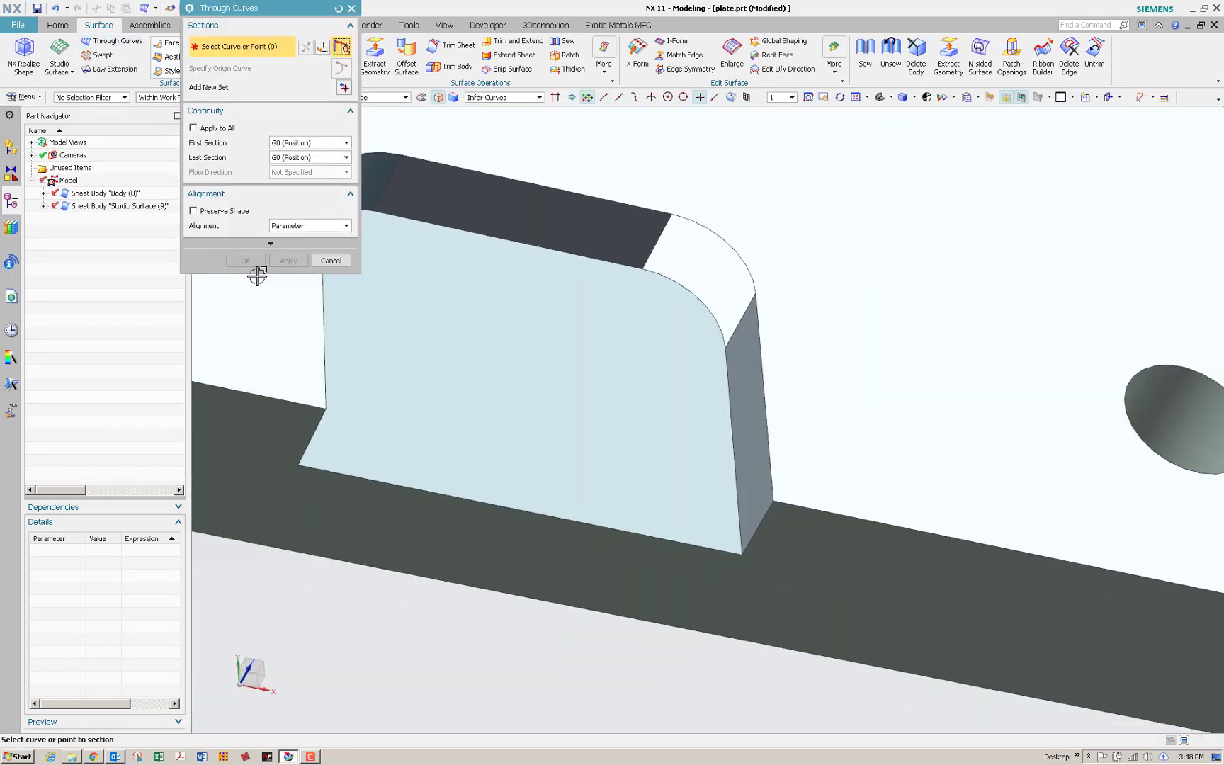
left_click(331, 260)
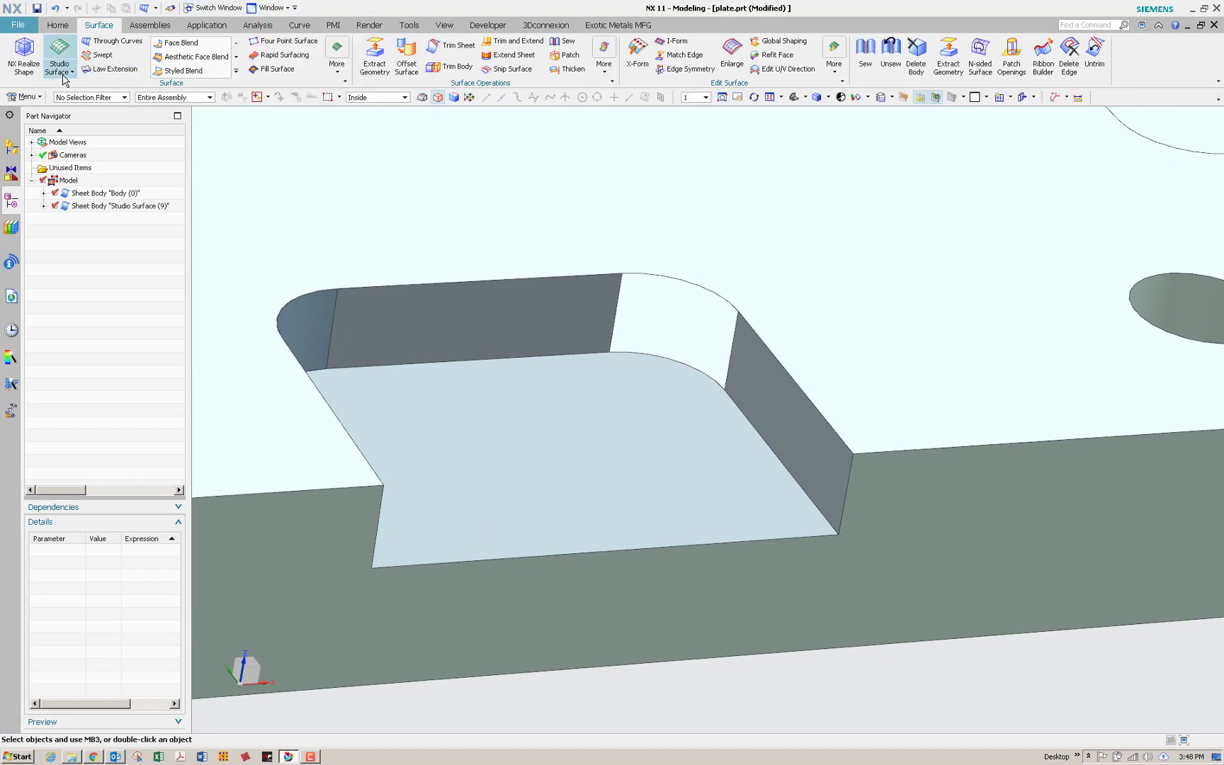
- Start a Through Curve Mesh on the open corner, with its upper and lower arc edges as two primary curves
left_click(76, 103)
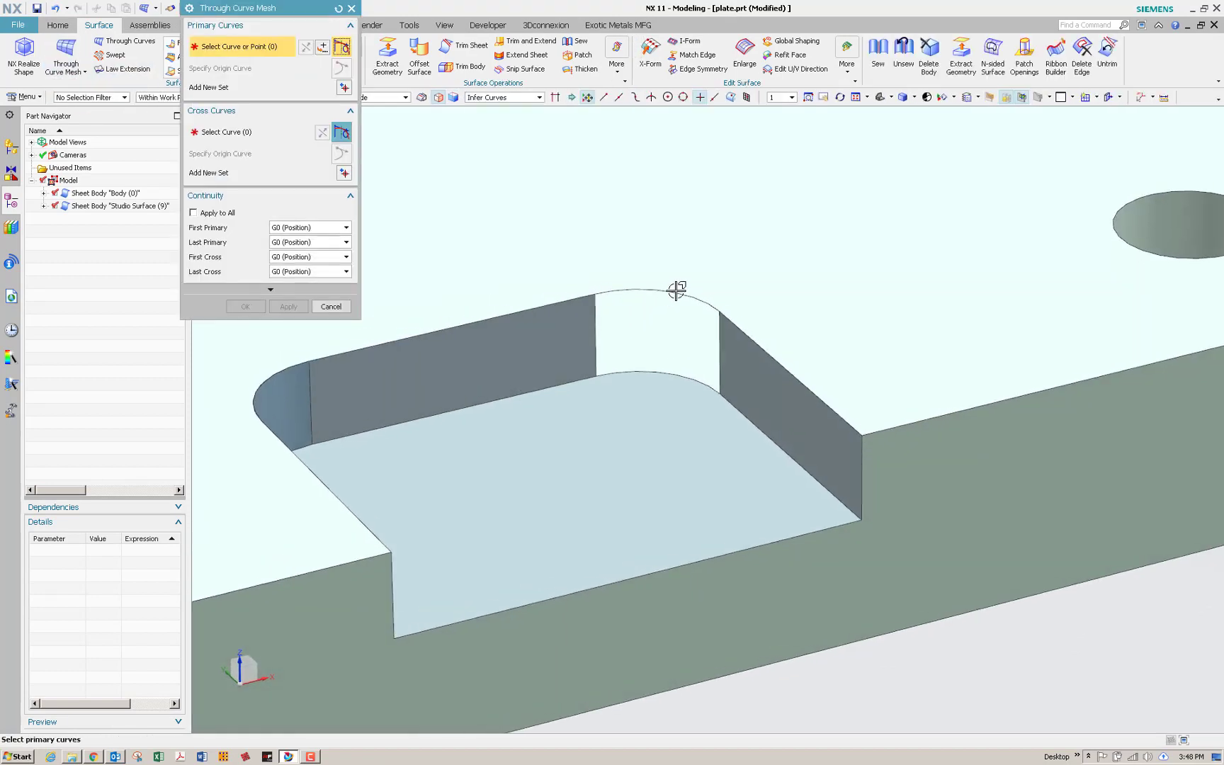
left_click(673, 291)
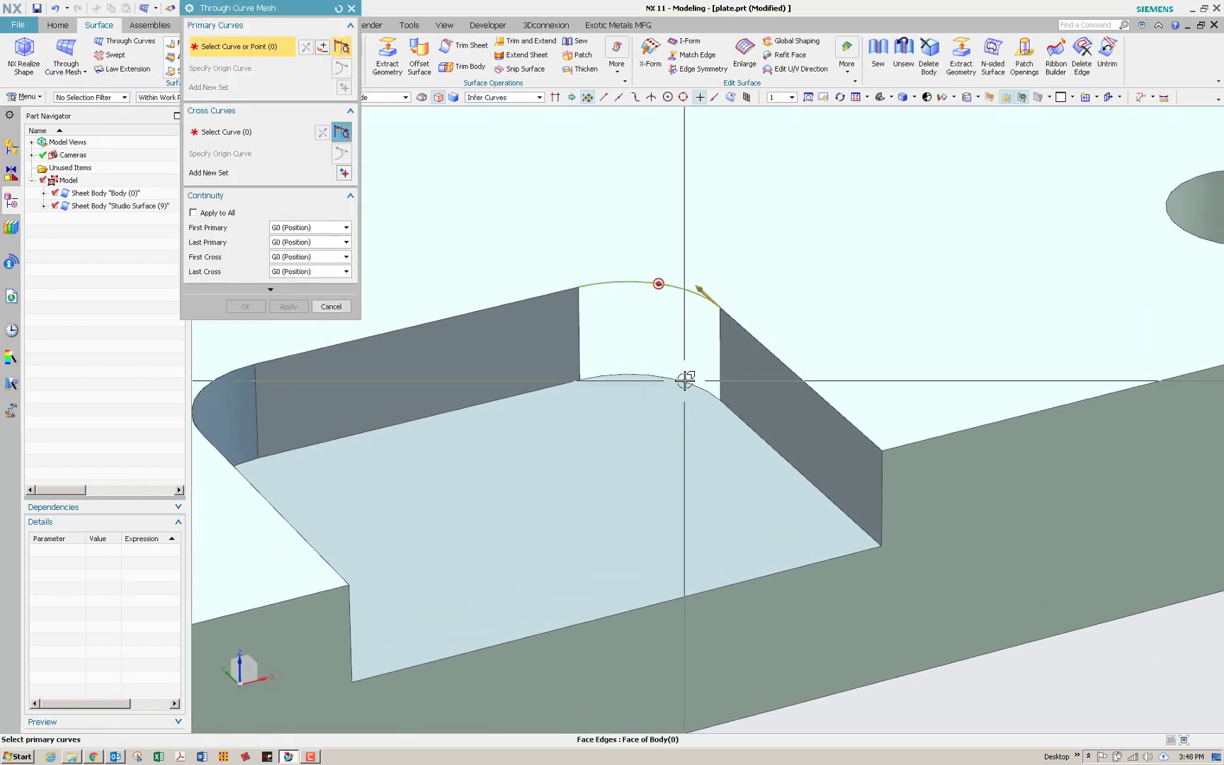
middle_click(681, 375)
left_click(682, 374)
middle_click(560, 282)
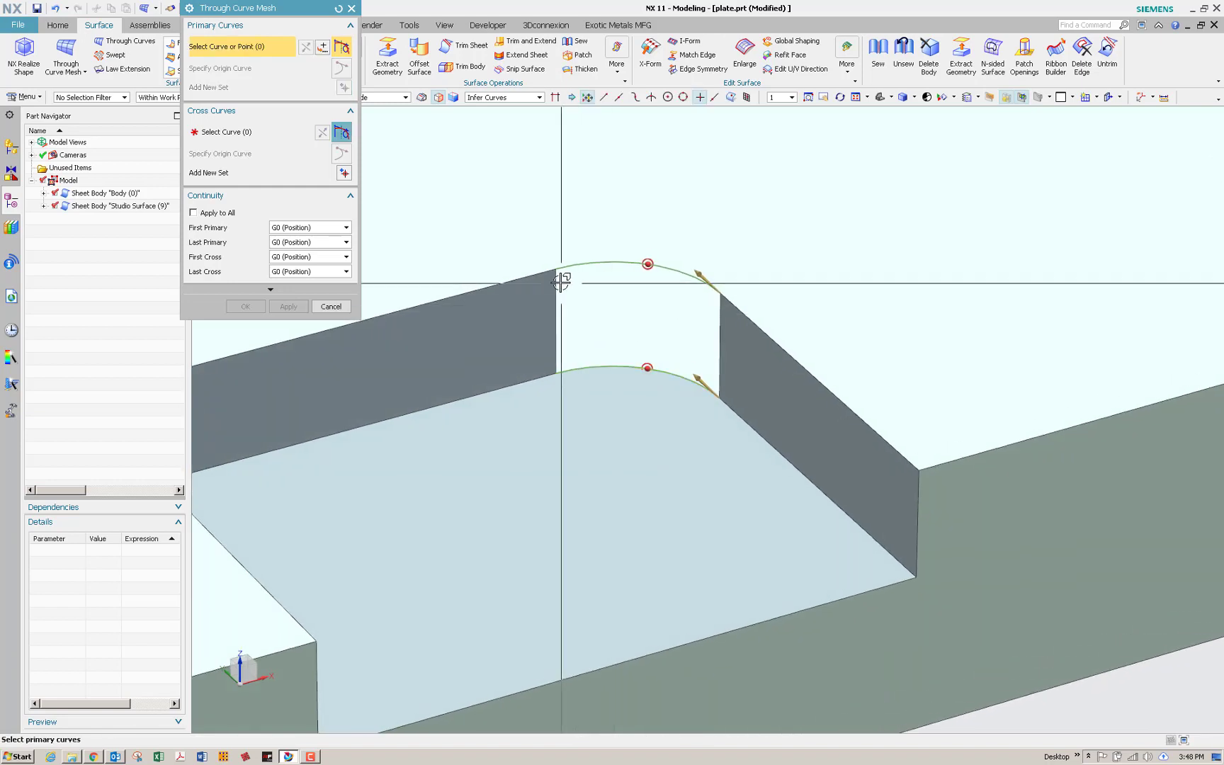
- Add the corner's two vertical edges as cross curves and create the Through Curve Mesh with G0 continuity on all sides
left_click(557, 284)
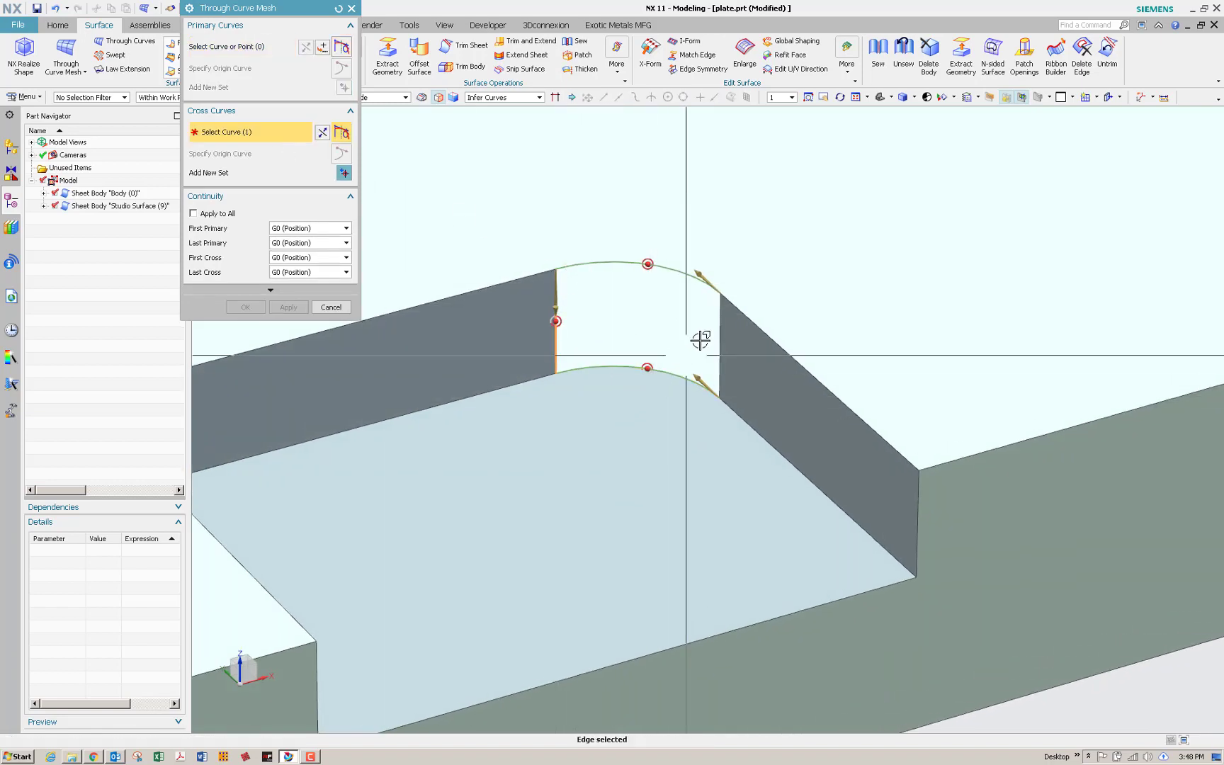
left_click(723, 315)
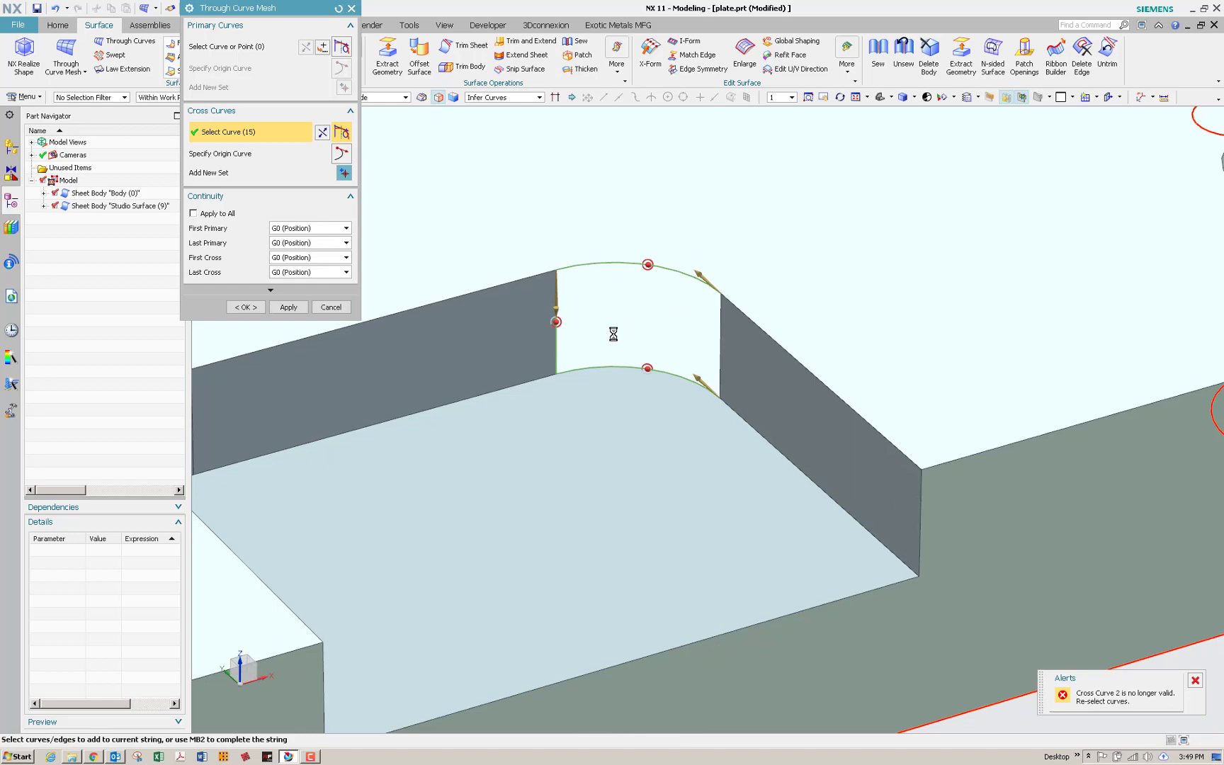
middle_click_drag(615, 336, 677, 318)
left_click(833, 319, "shift")
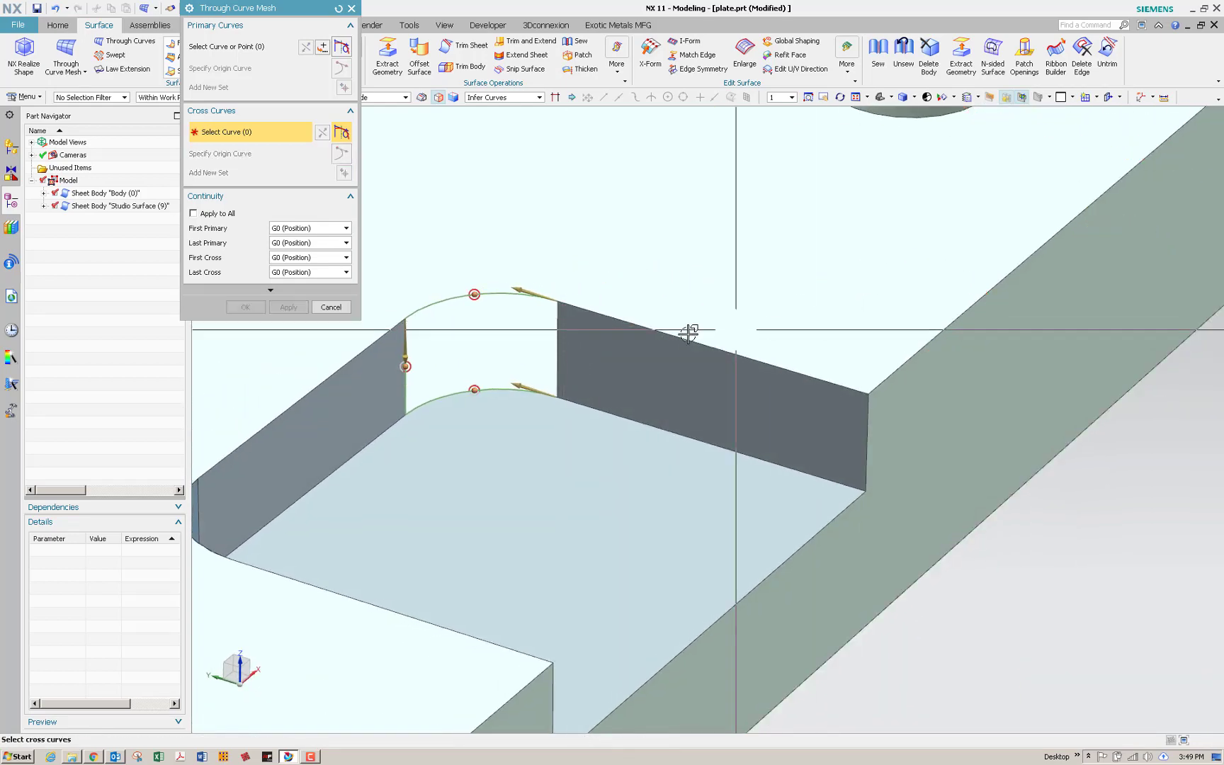
left_click(557, 319)
middle_click_drag(460, 312, 424, 309)
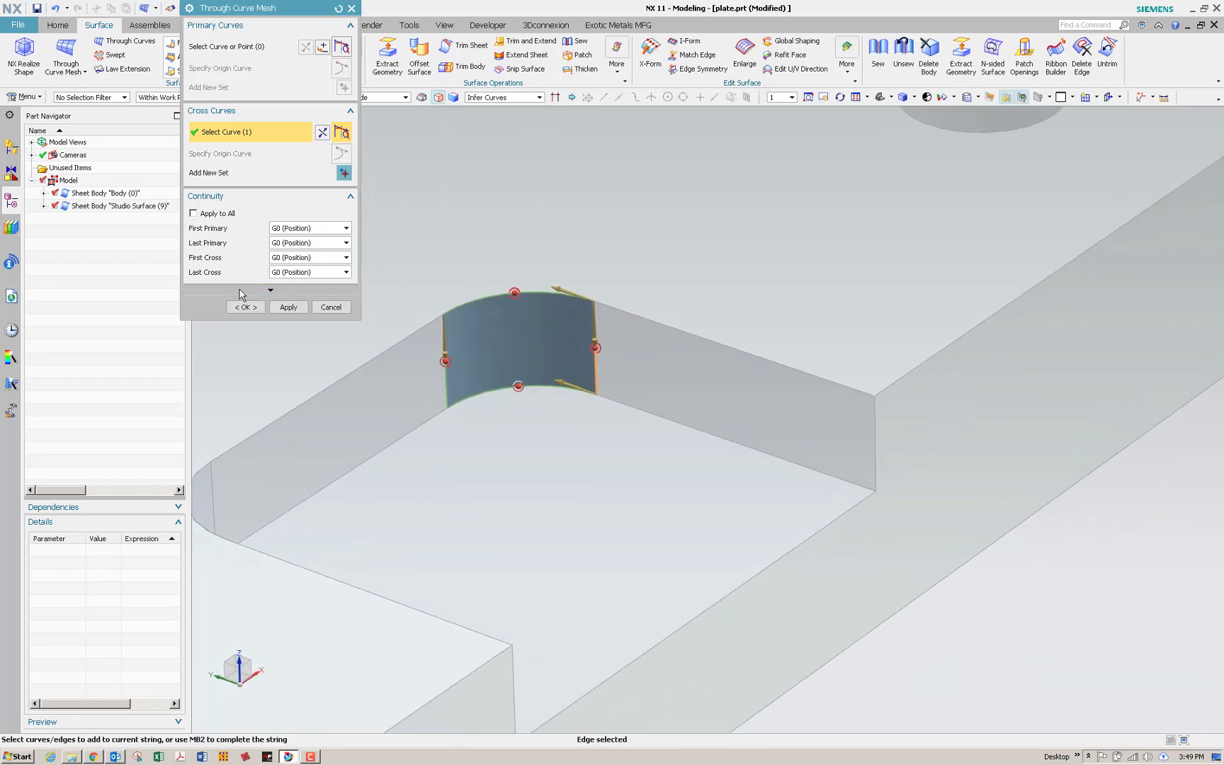
left_click(256, 308)
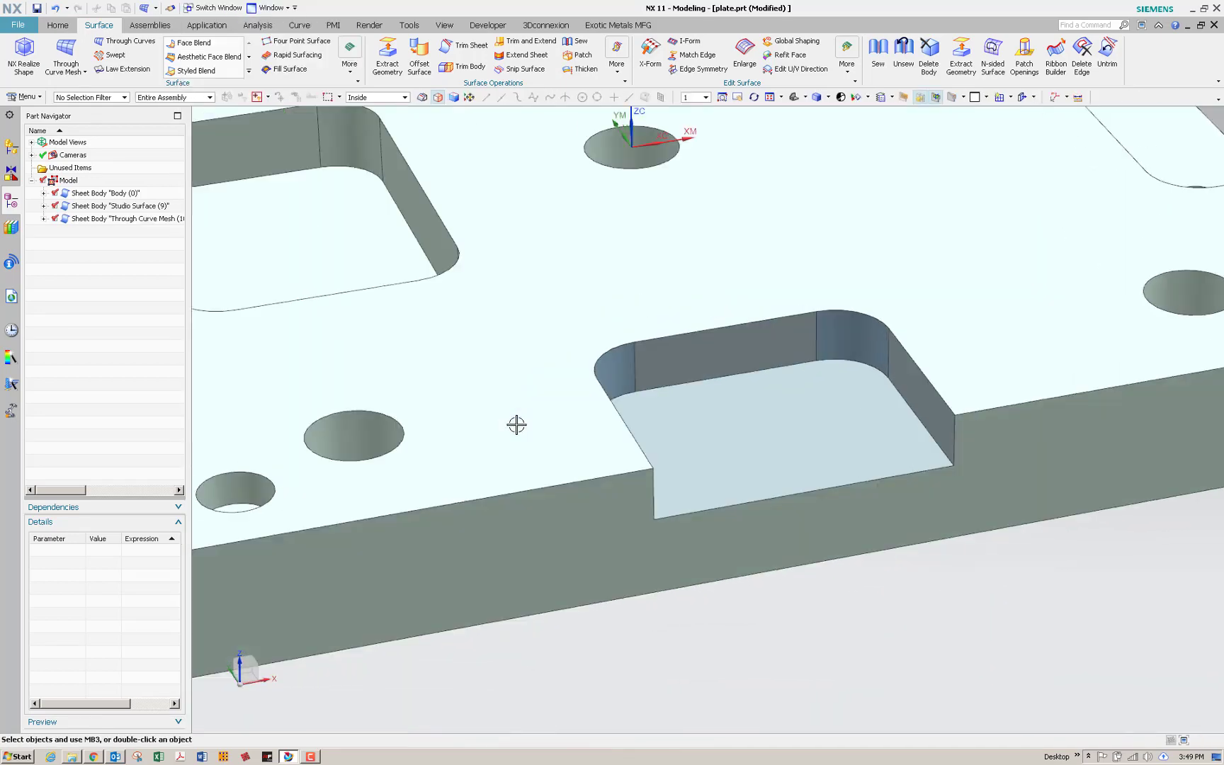
middle_click_drag(517, 425, 88, 249)
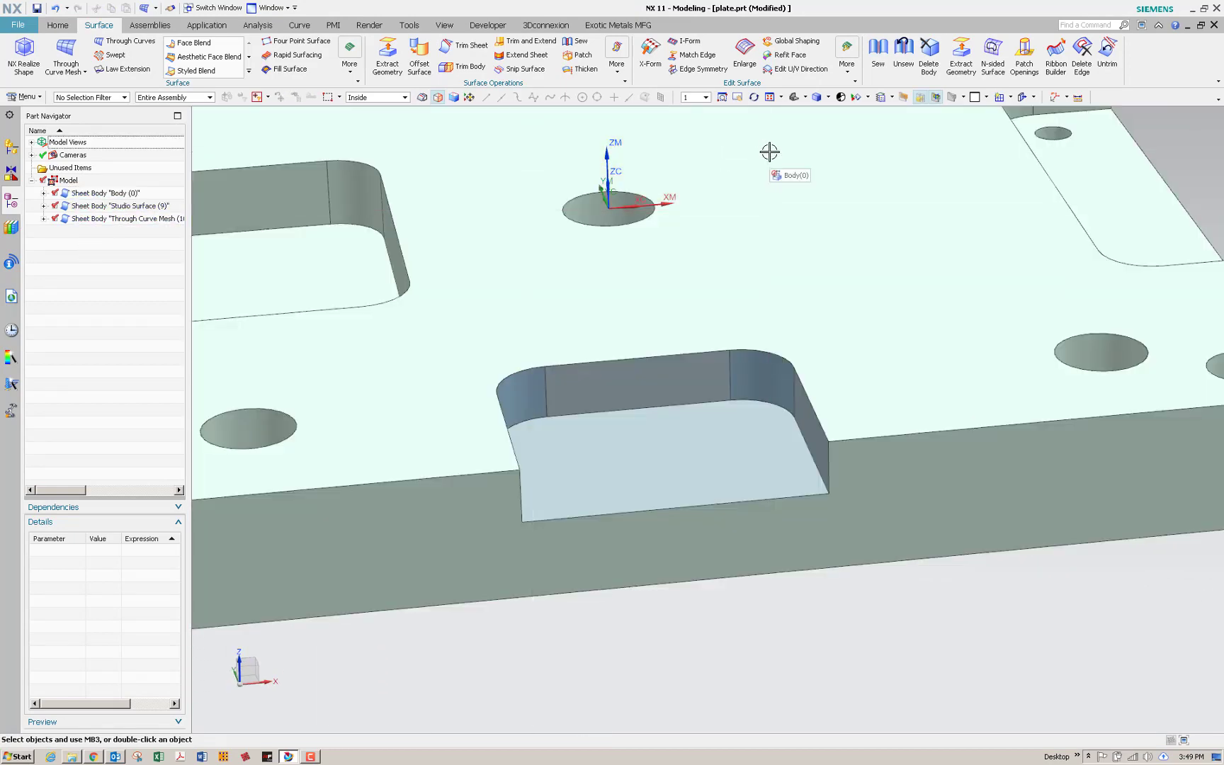
key("ctrl+f")
left_click(886, 54)
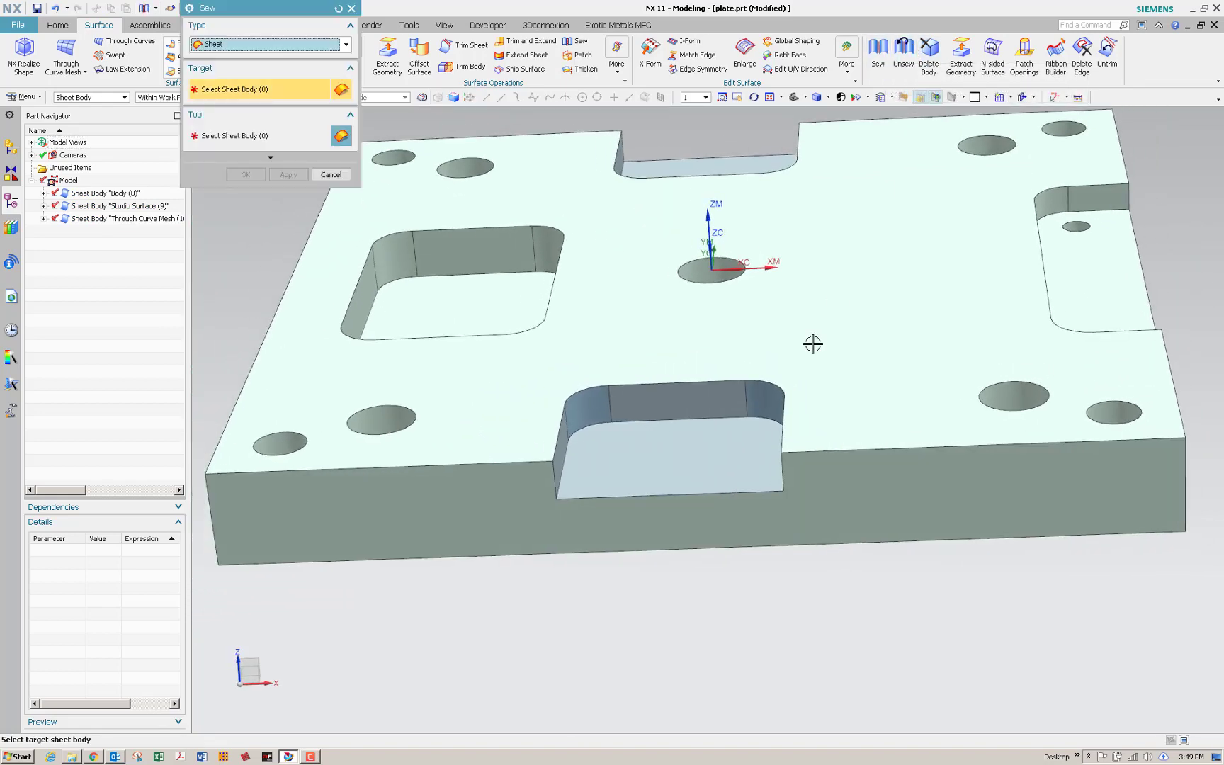
left_click(928, 429)
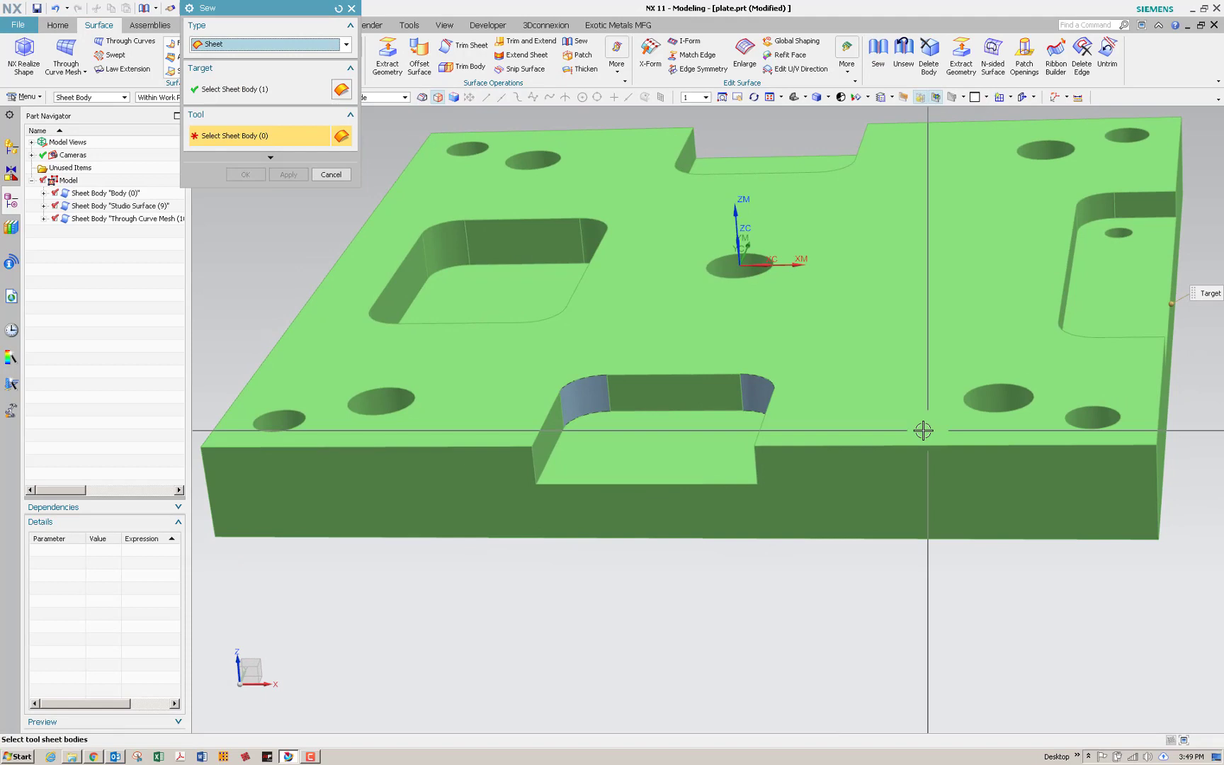
left_click(331, 174)
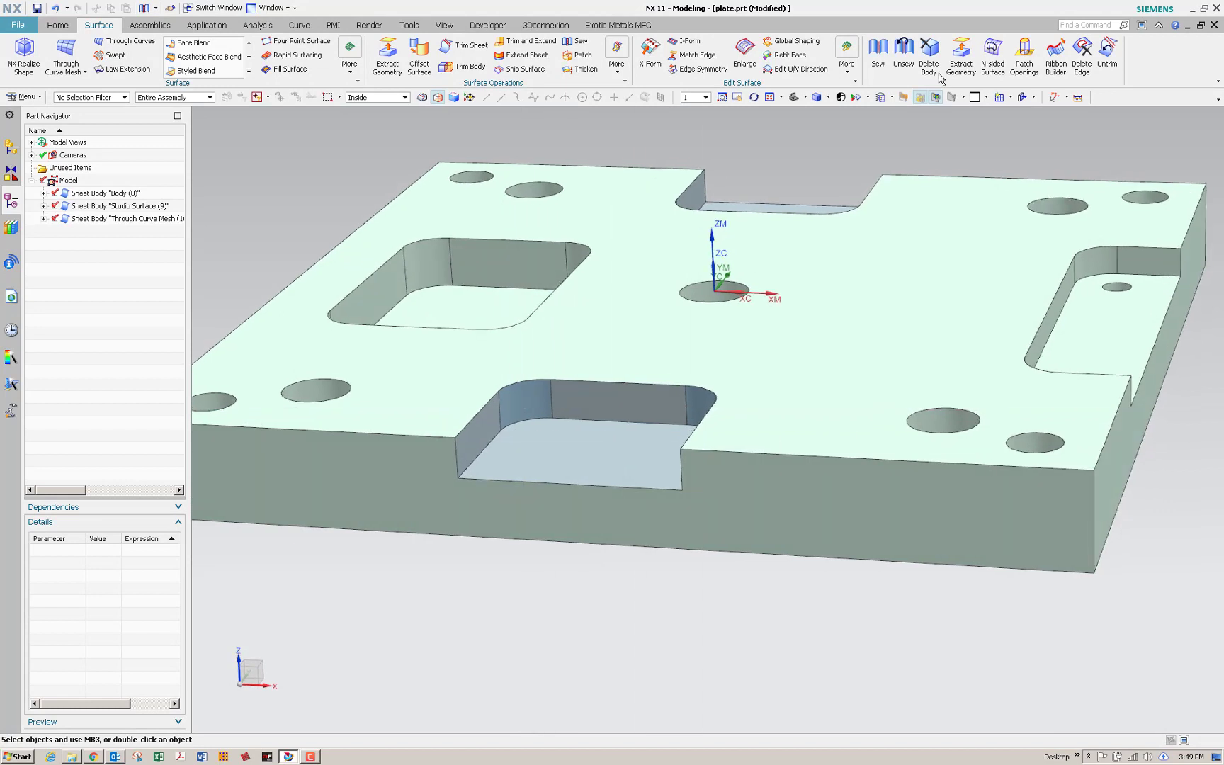
- Sew the two rebuilt corner surfaces to the plate's sheet body and highlight the resulting body to check it
left_click(878, 57)
left_click(872, 328)
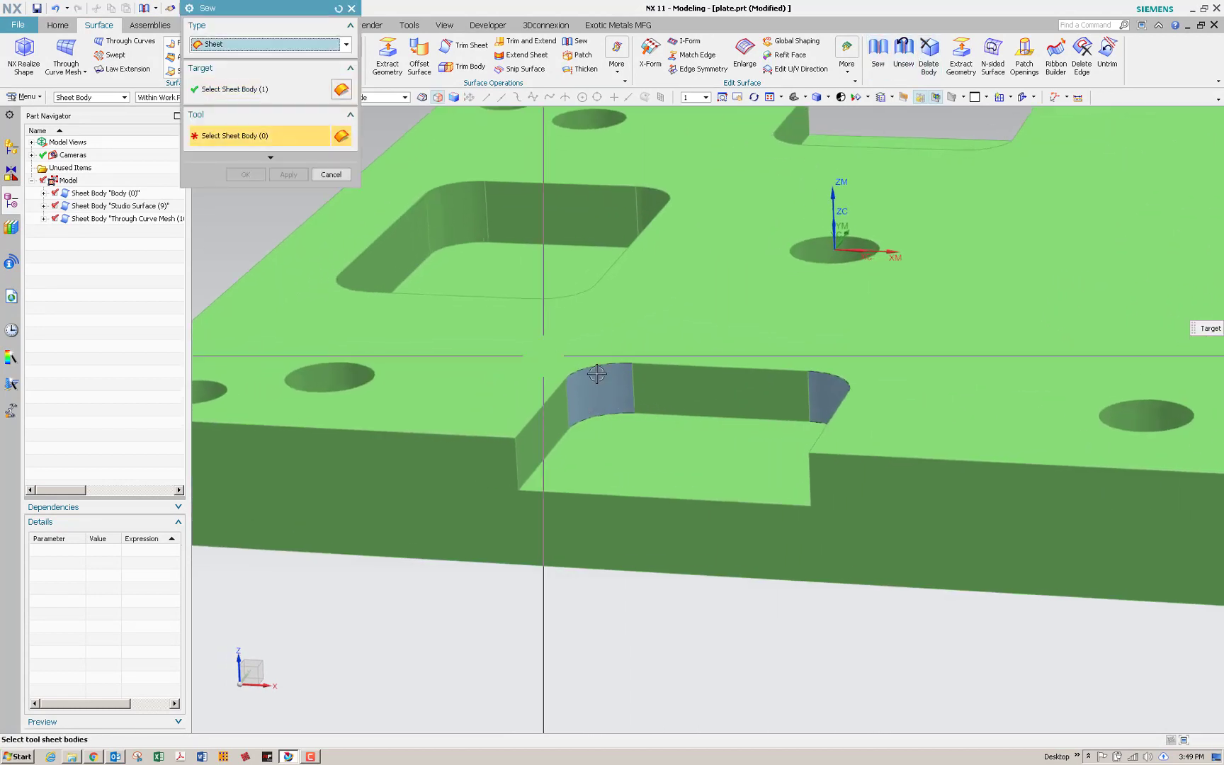
left_click(648, 419)
left_click(815, 414)
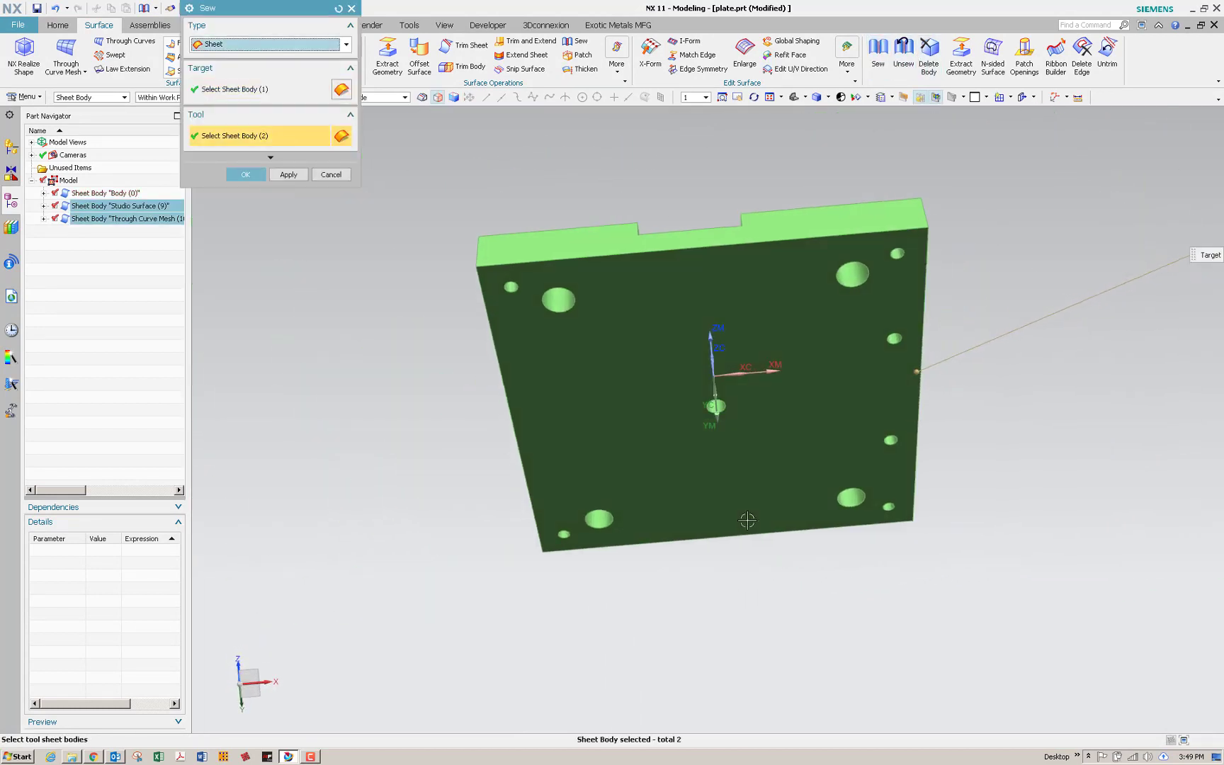
left_click_drag(488, 219, 1024, 590)
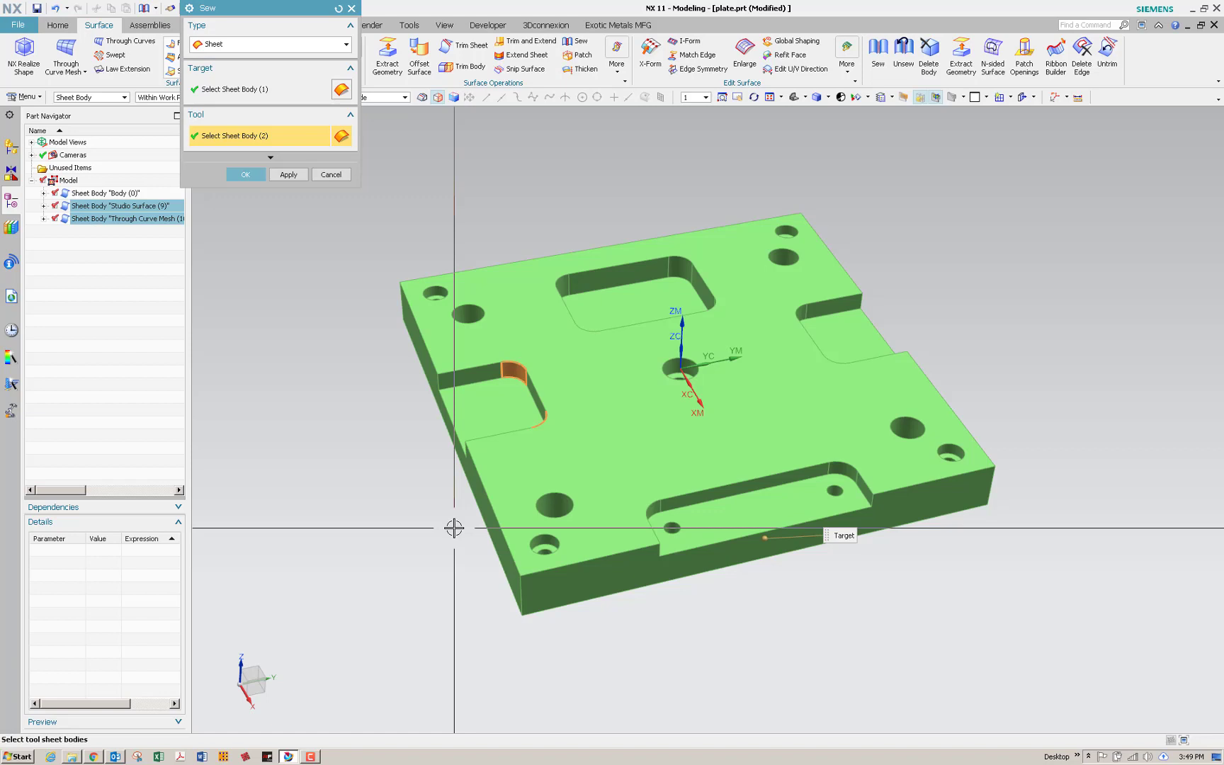
left_click(234, 175)
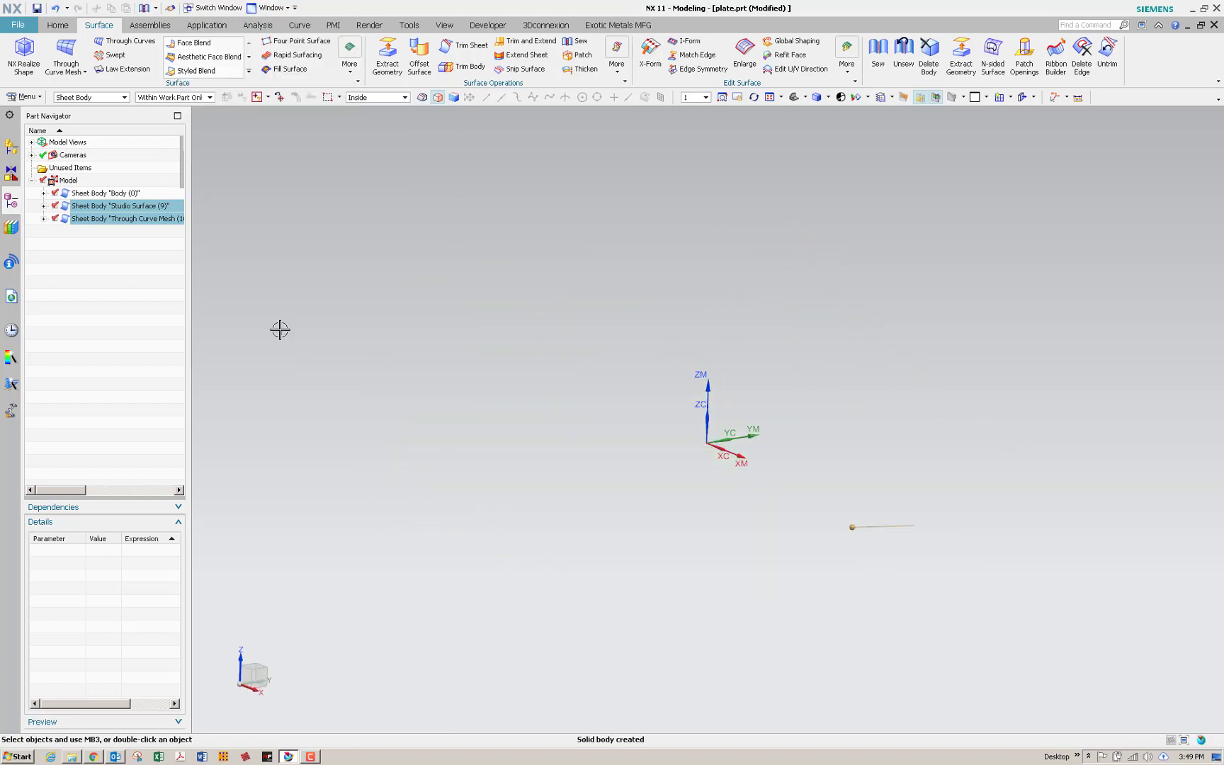
left_click(94, 195)
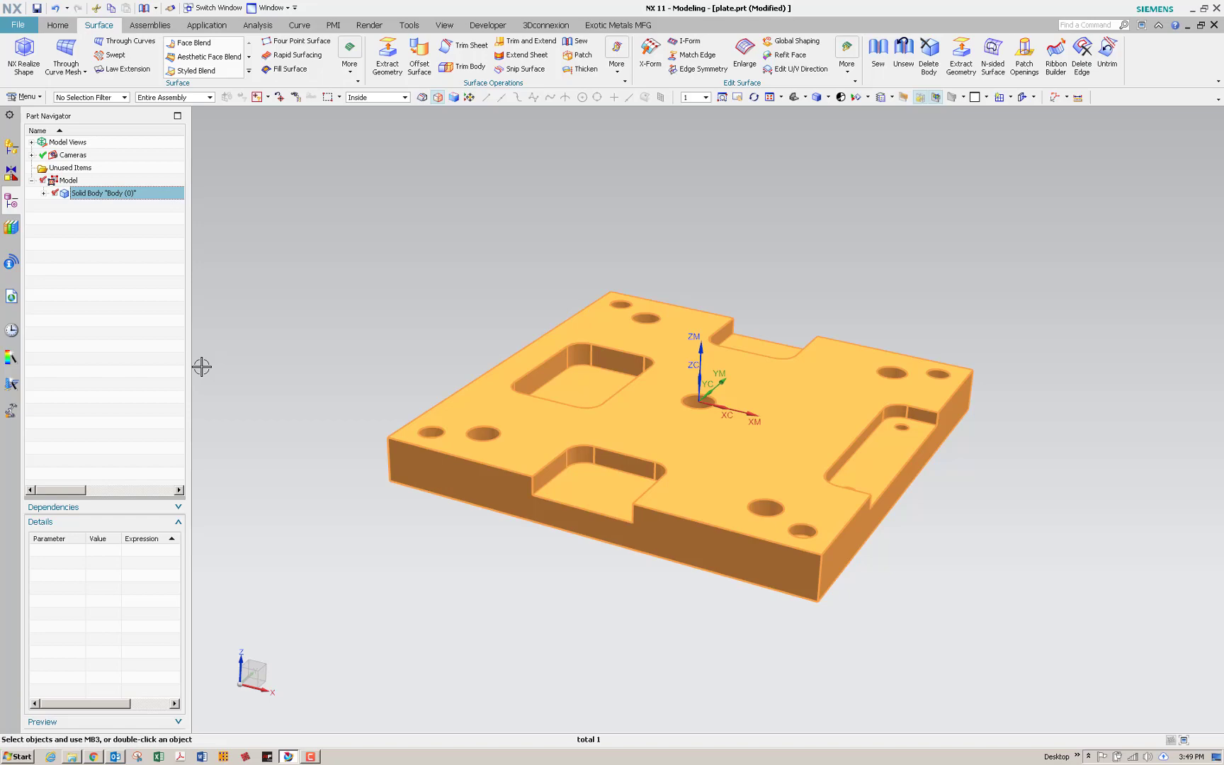
key("Escape")
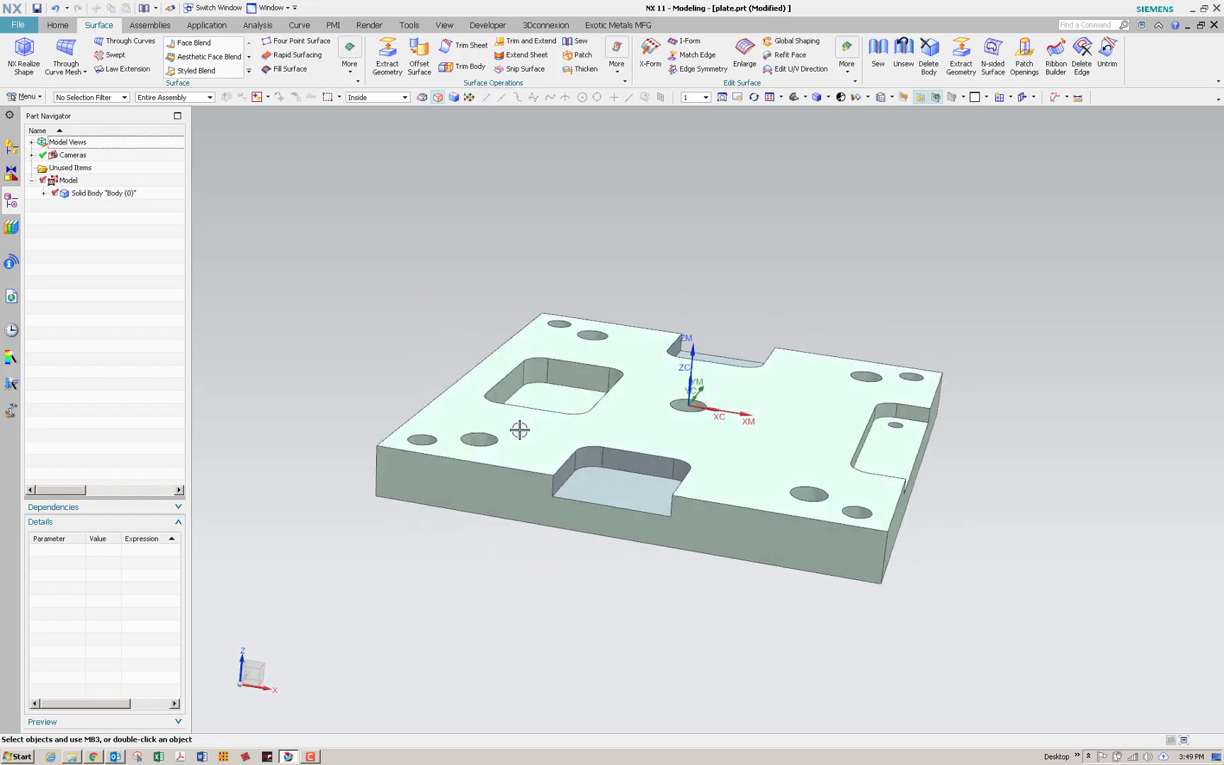
- Try Unsew on the front pocket's tangent wall faces and leave the command without applying it
middle_click_drag(519, 429, 835, 236)
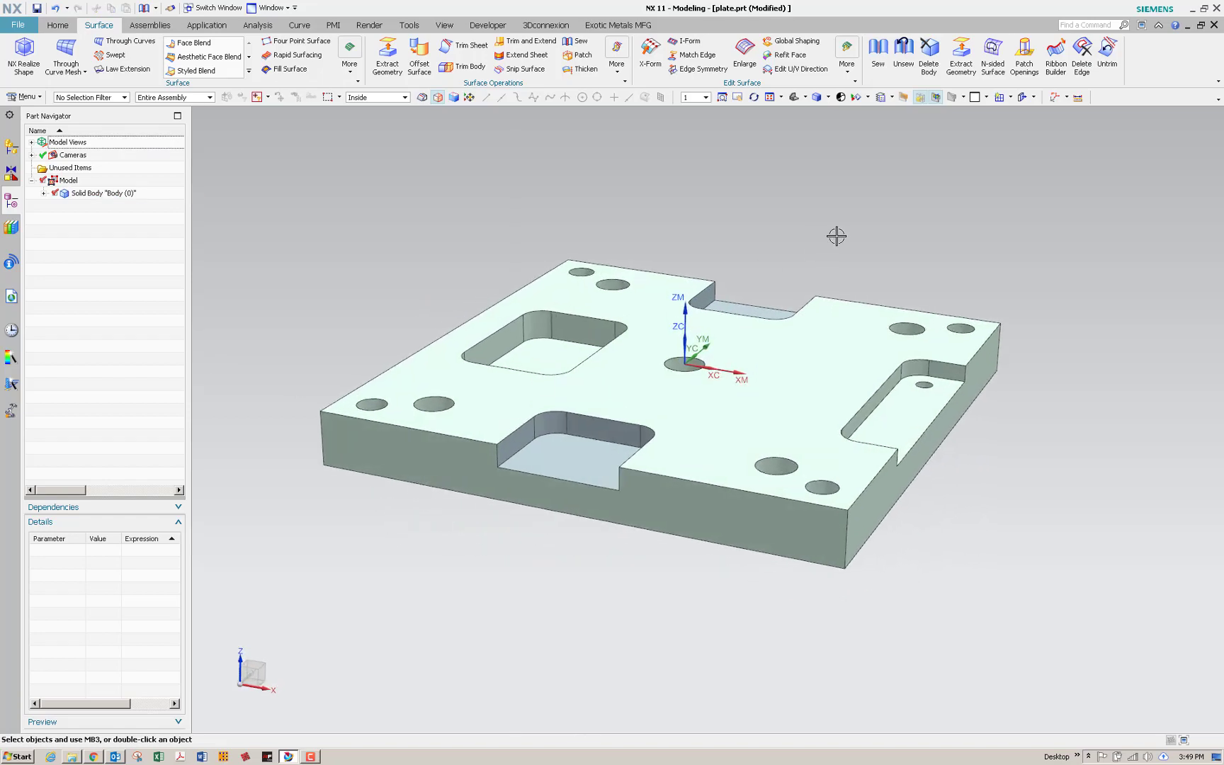
left_click(902, 55)
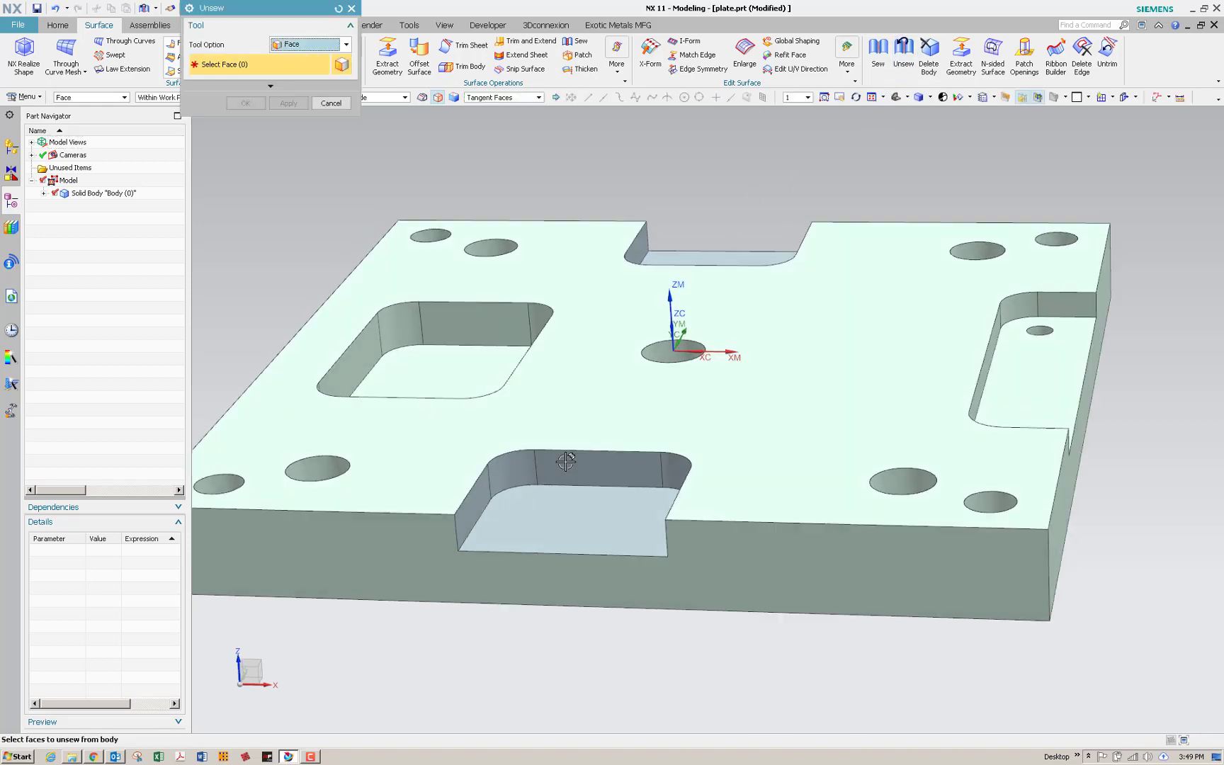
left_click(565, 461)
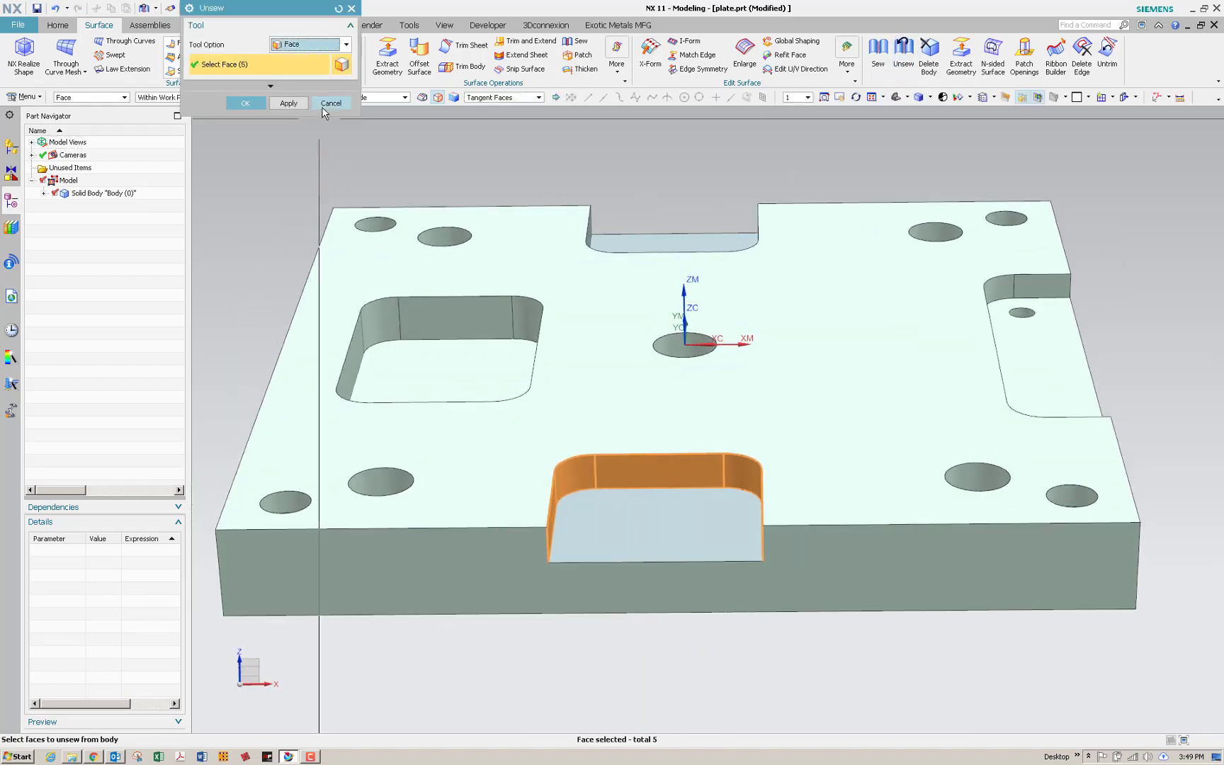
left_click(330, 103)
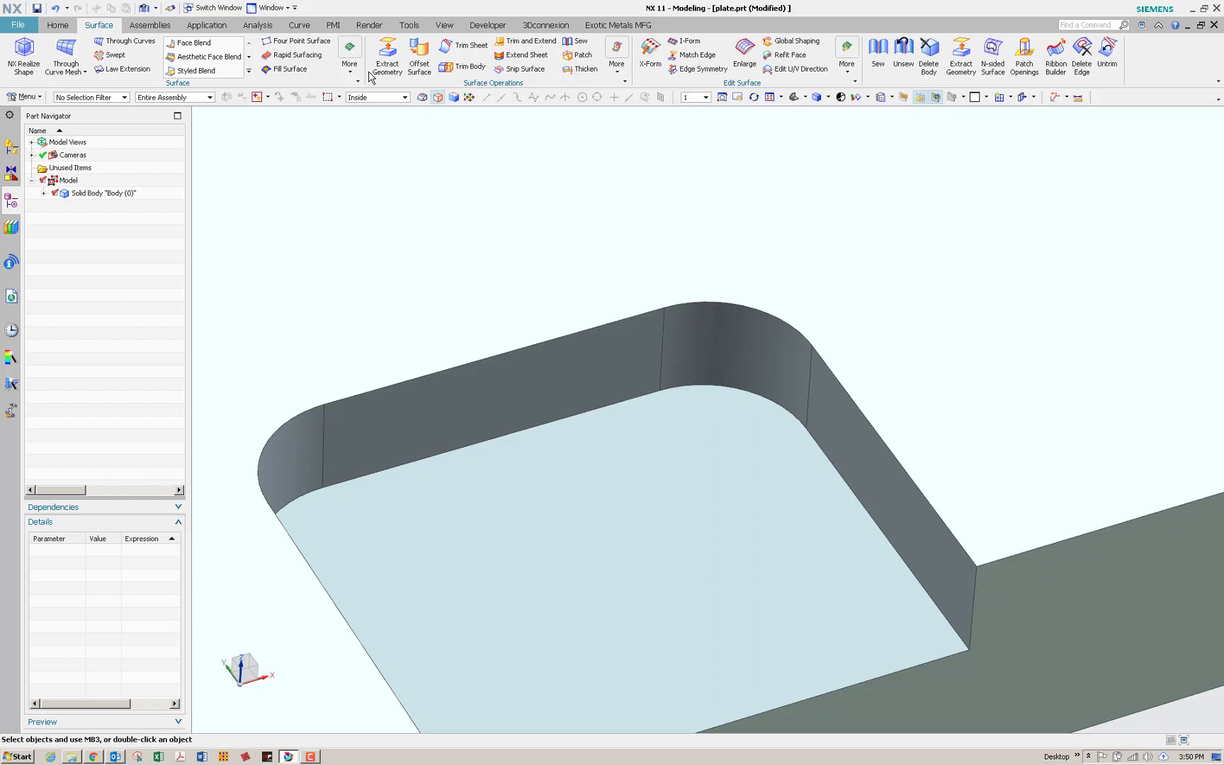
- Delete the Through Curve Mesh corner face of the front pocket as a single face with Heal off
left_click(57, 8)
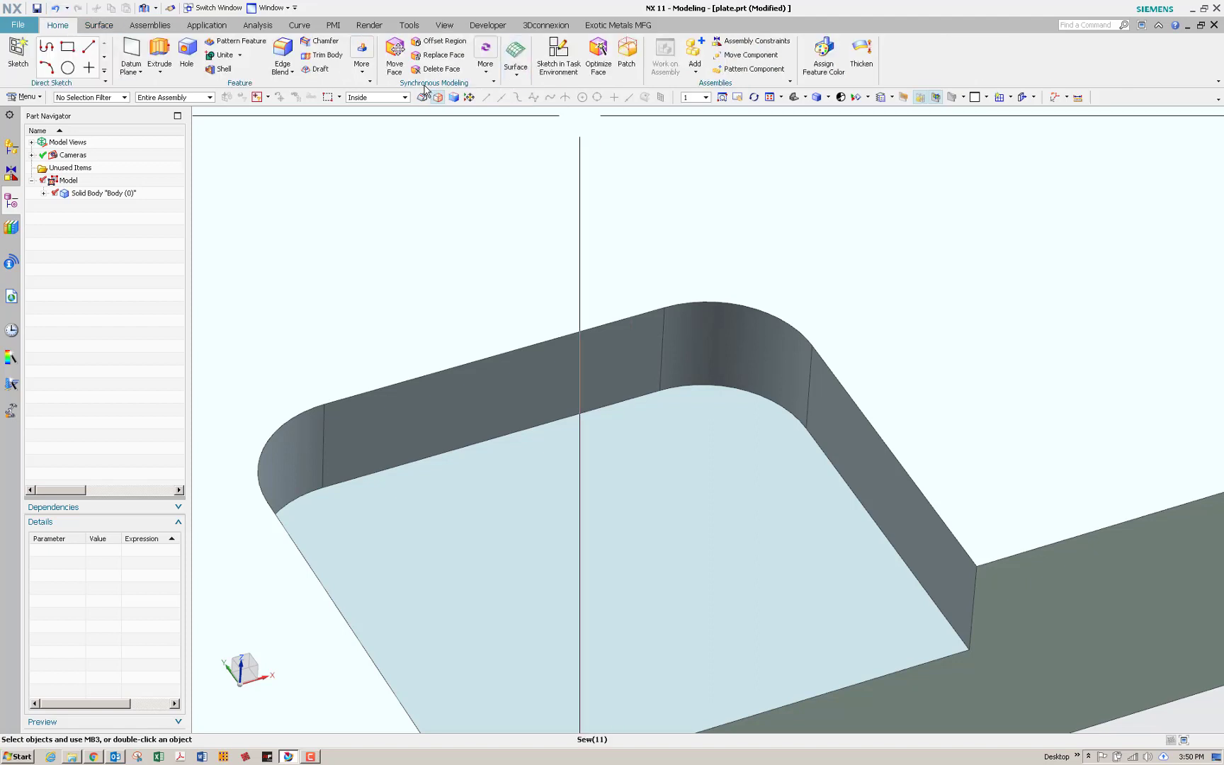
left_click(743, 355)
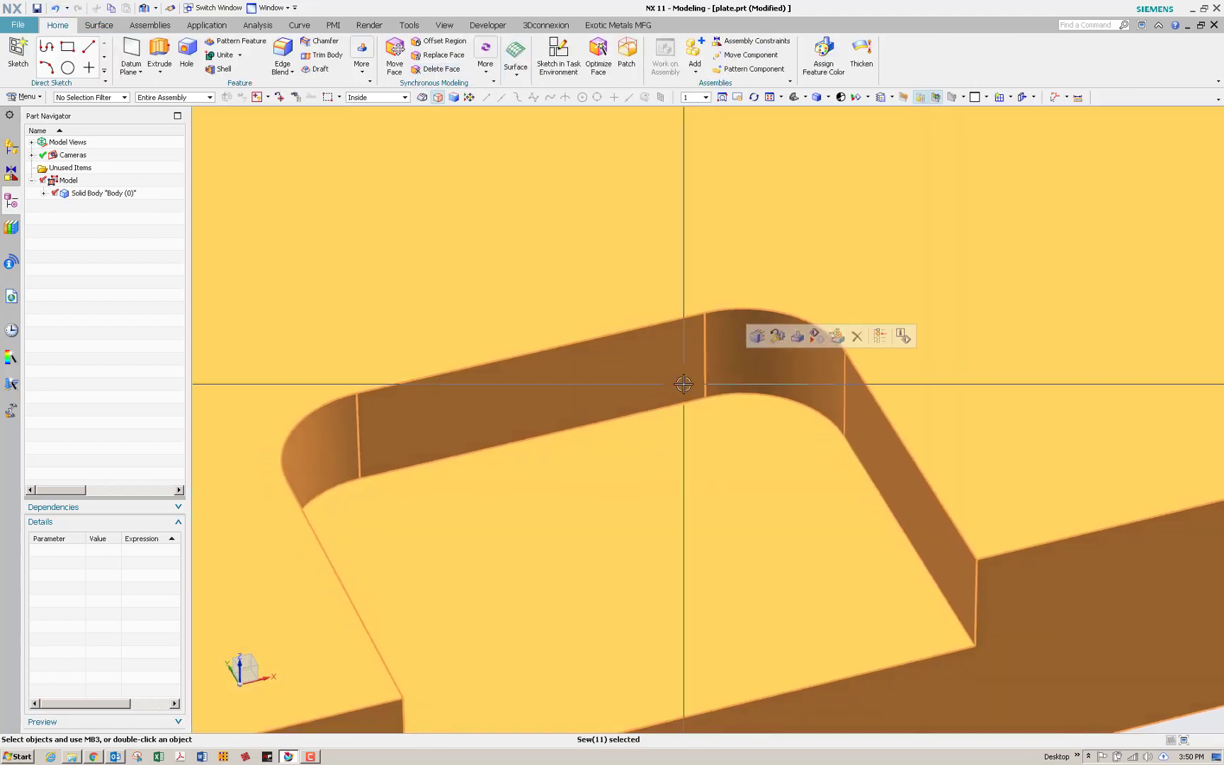
left_click(448, 68)
left_click(718, 315)
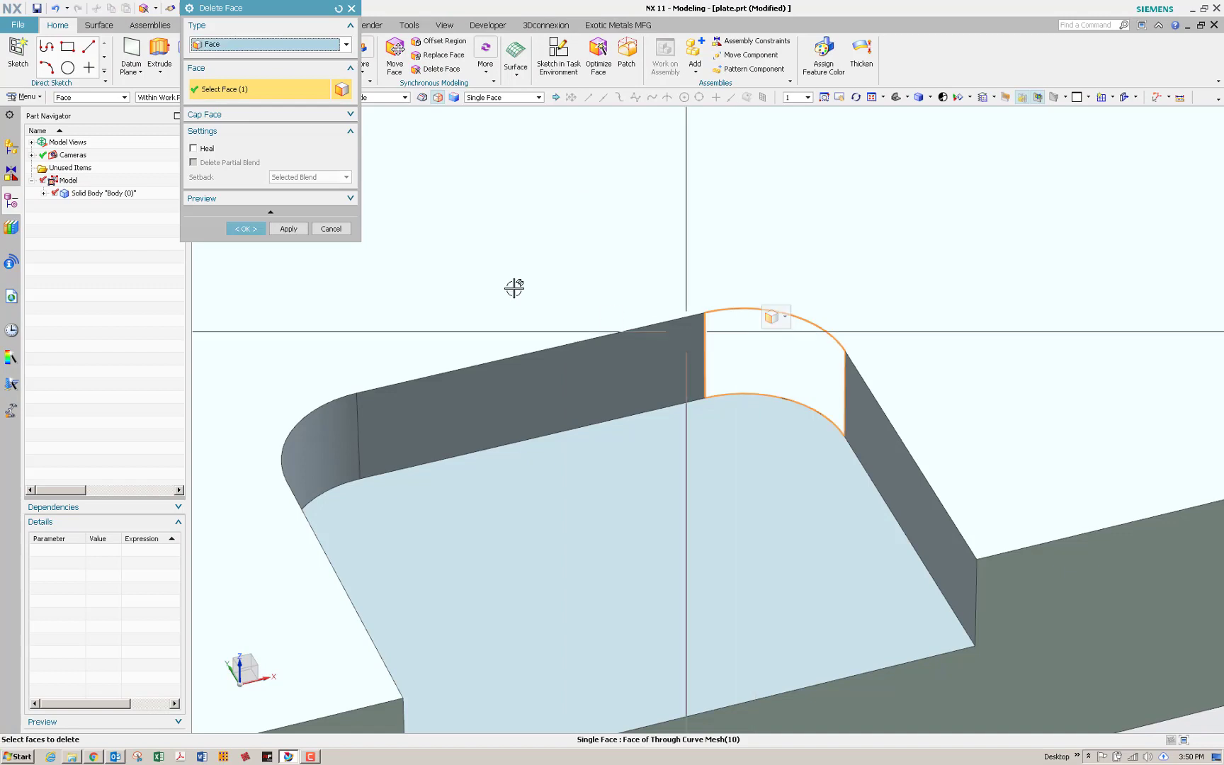
left_click(245, 228)
- Start Extract Geometry at the open corner and set its type to Composite Curve
scroll(509, 331, "up", 3)
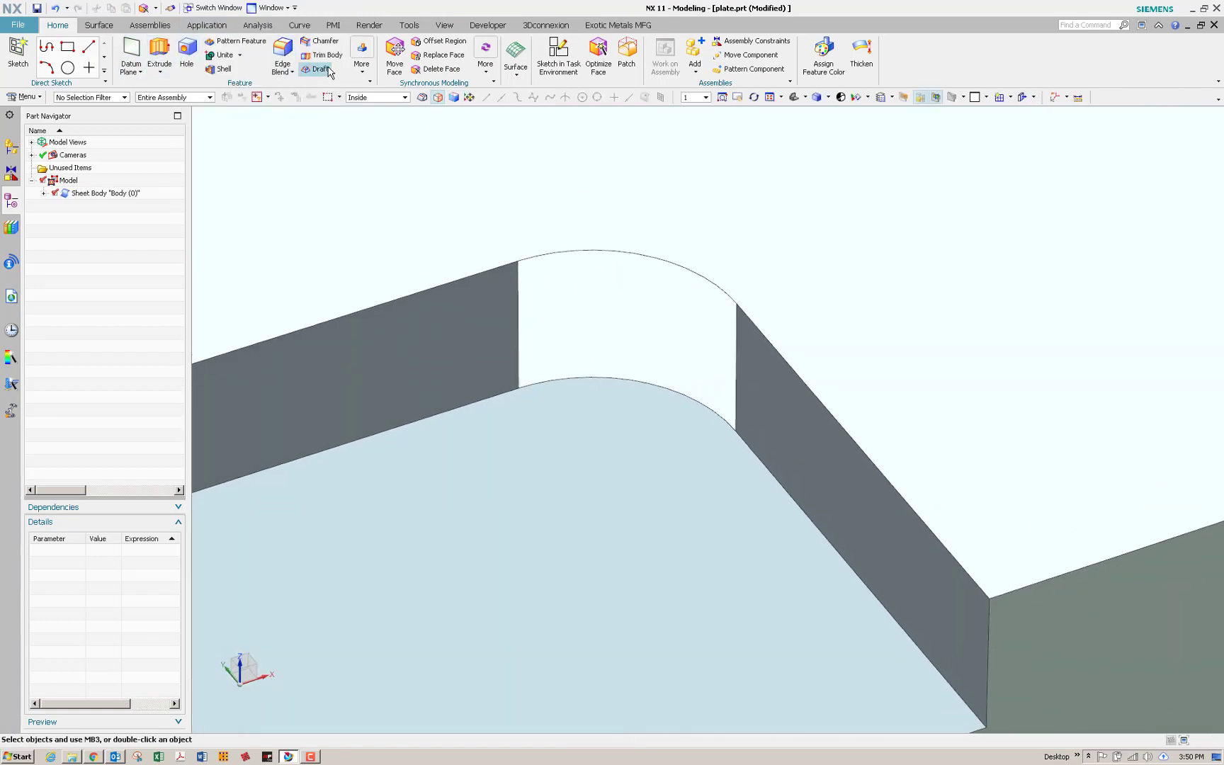
left_click(362, 55)
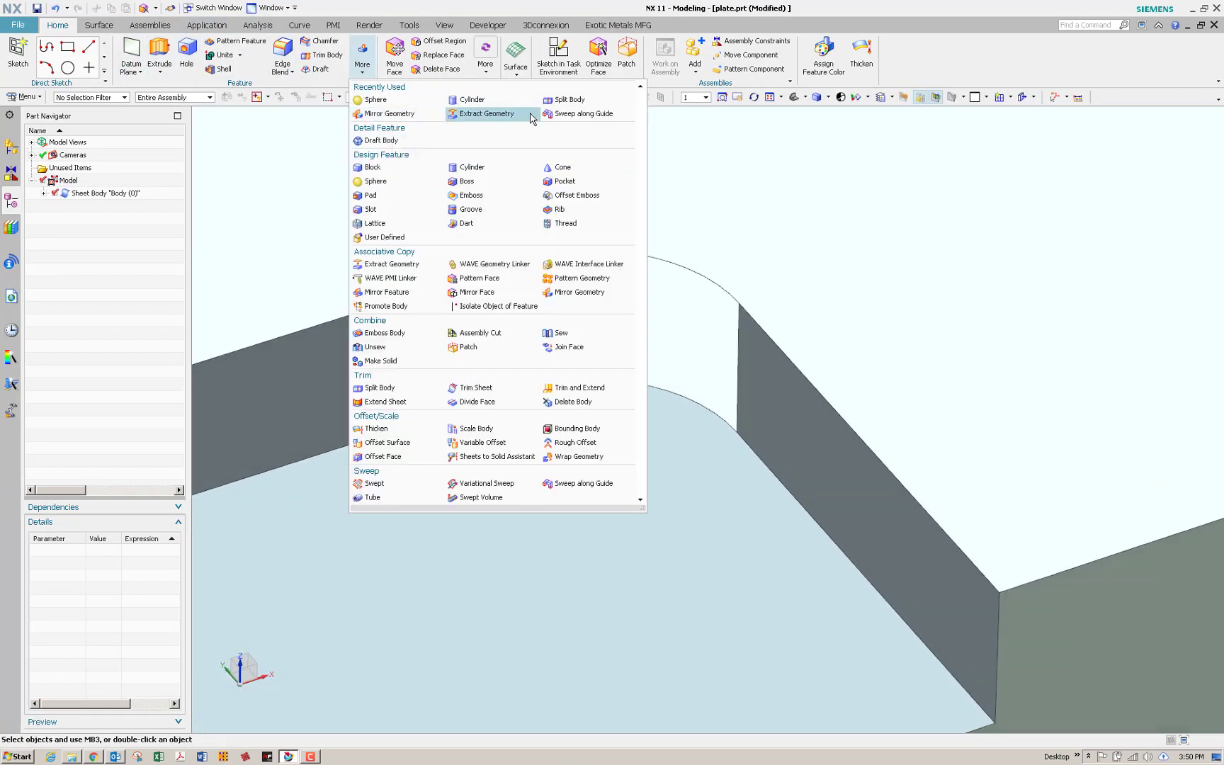
left_click(483, 113)
left_click(542, 374)
scroll(542, 374, "up", 1)
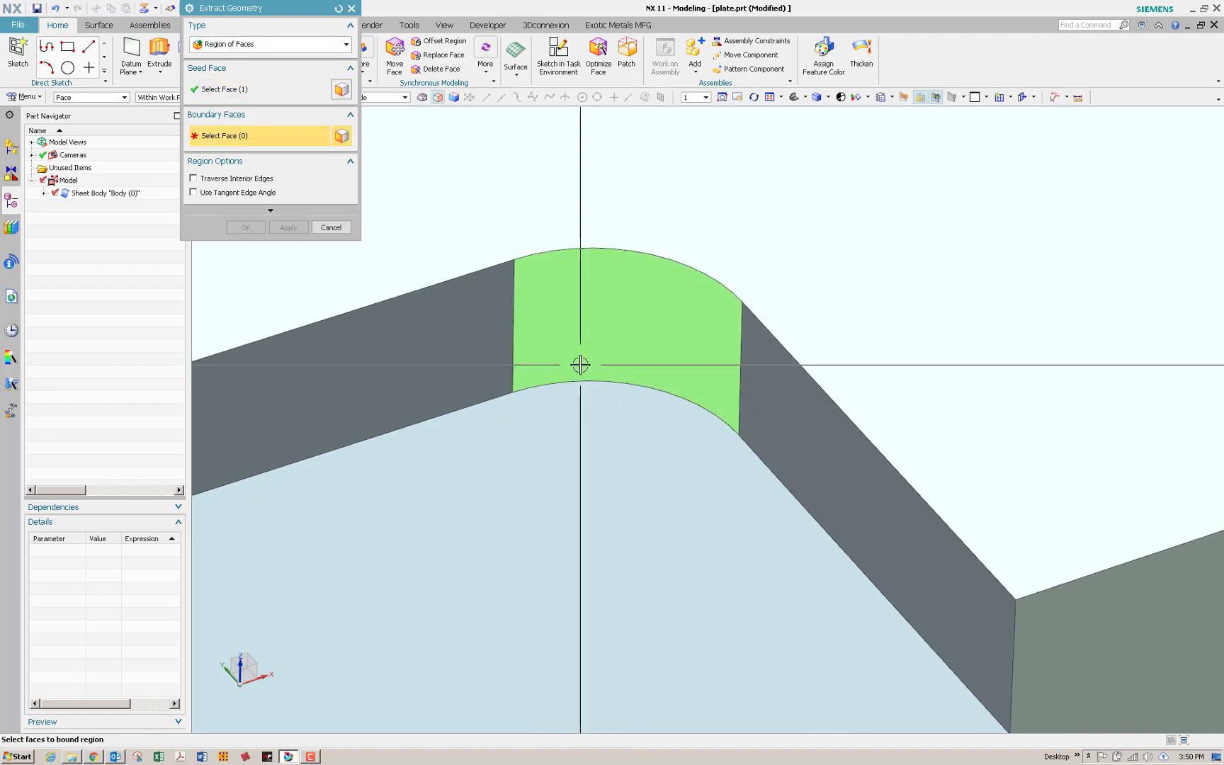
left_click(262, 90)
left_click(593, 320, "shift")
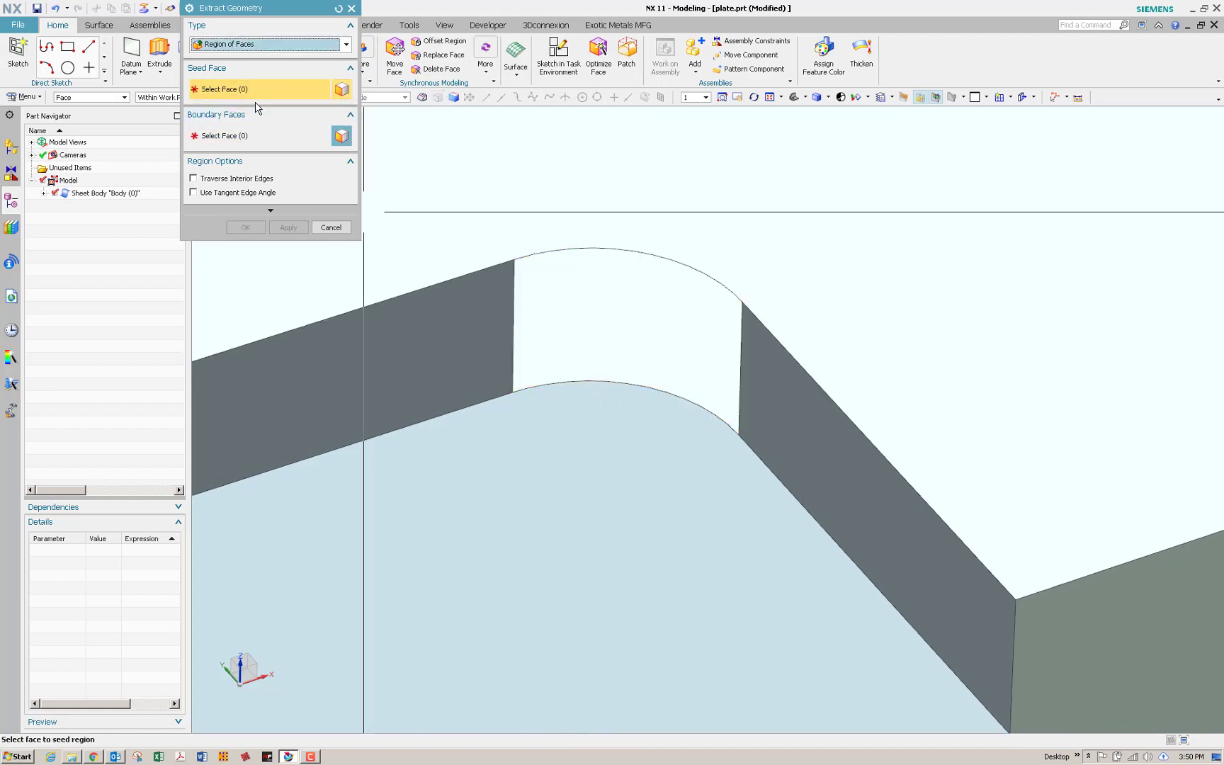
left_click(283, 46)
left_click(229, 59)
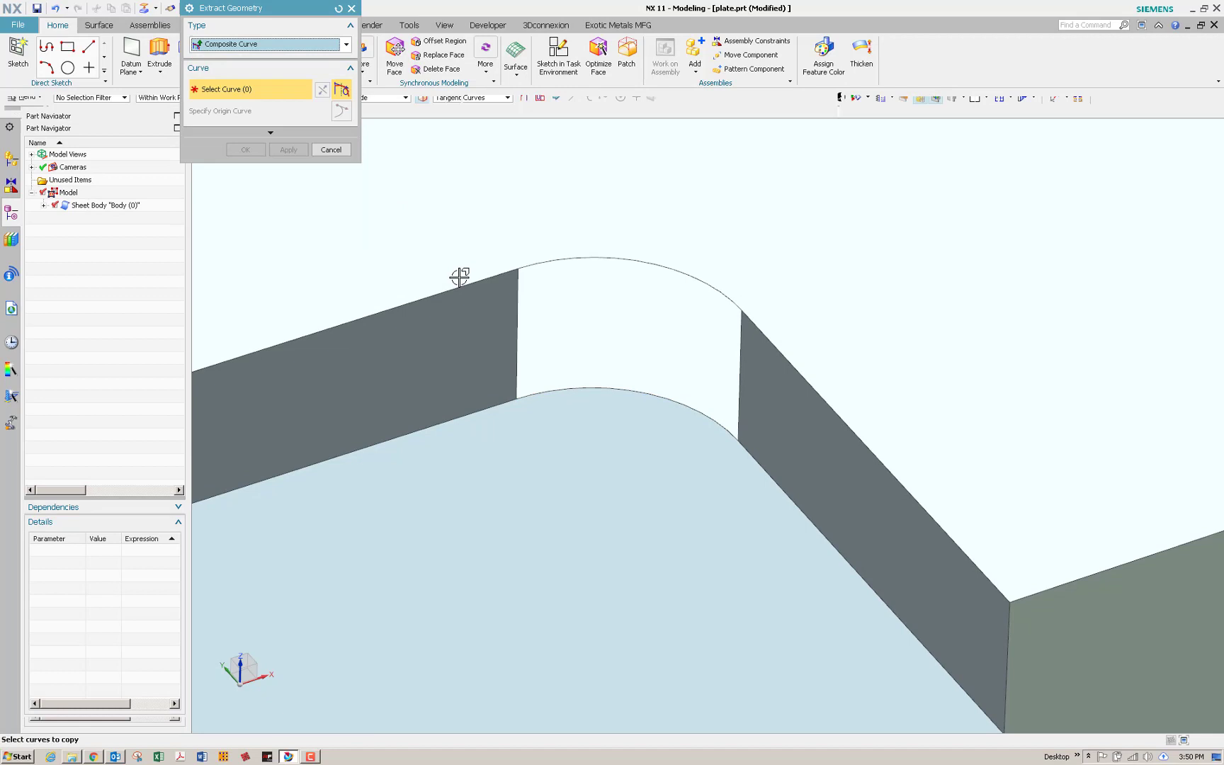
- Extract only the open corner's lower arc edge as a composite curve, using the Single Curve rule
left_click(556, 385)
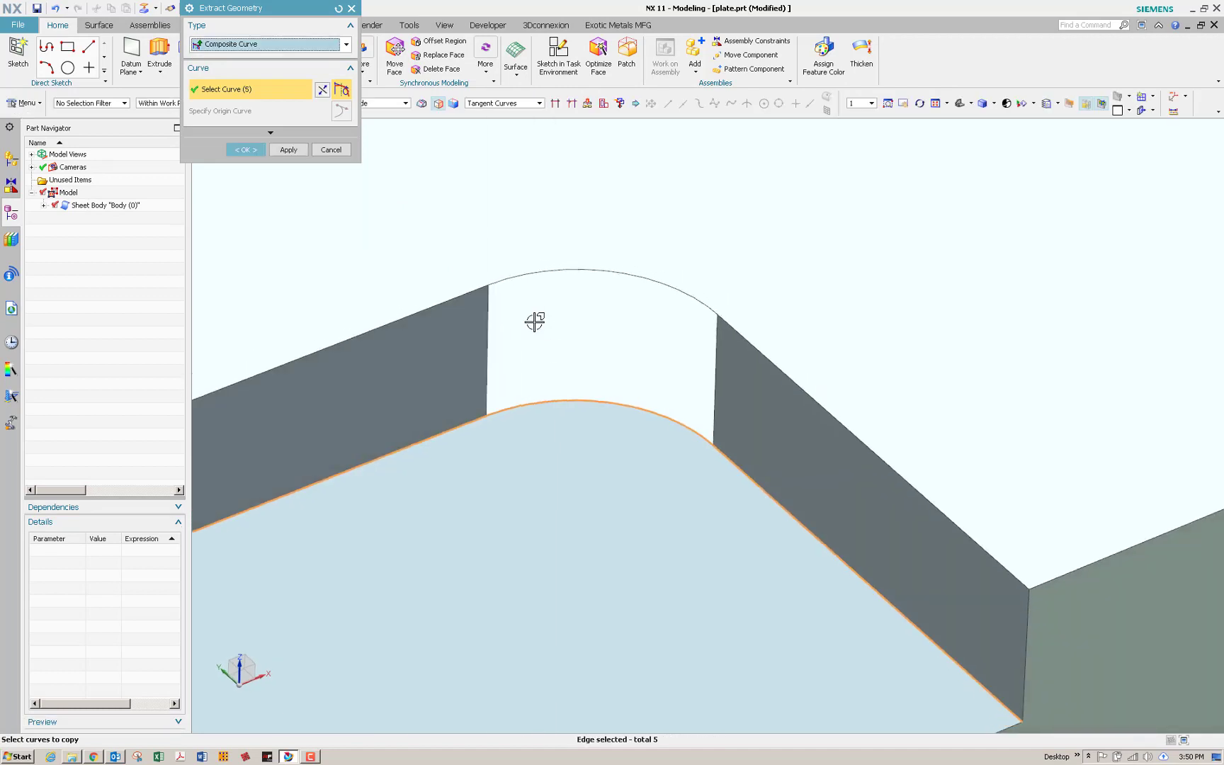
left_click(546, 401, "shift")
left_click(489, 104)
left_click(476, 116)
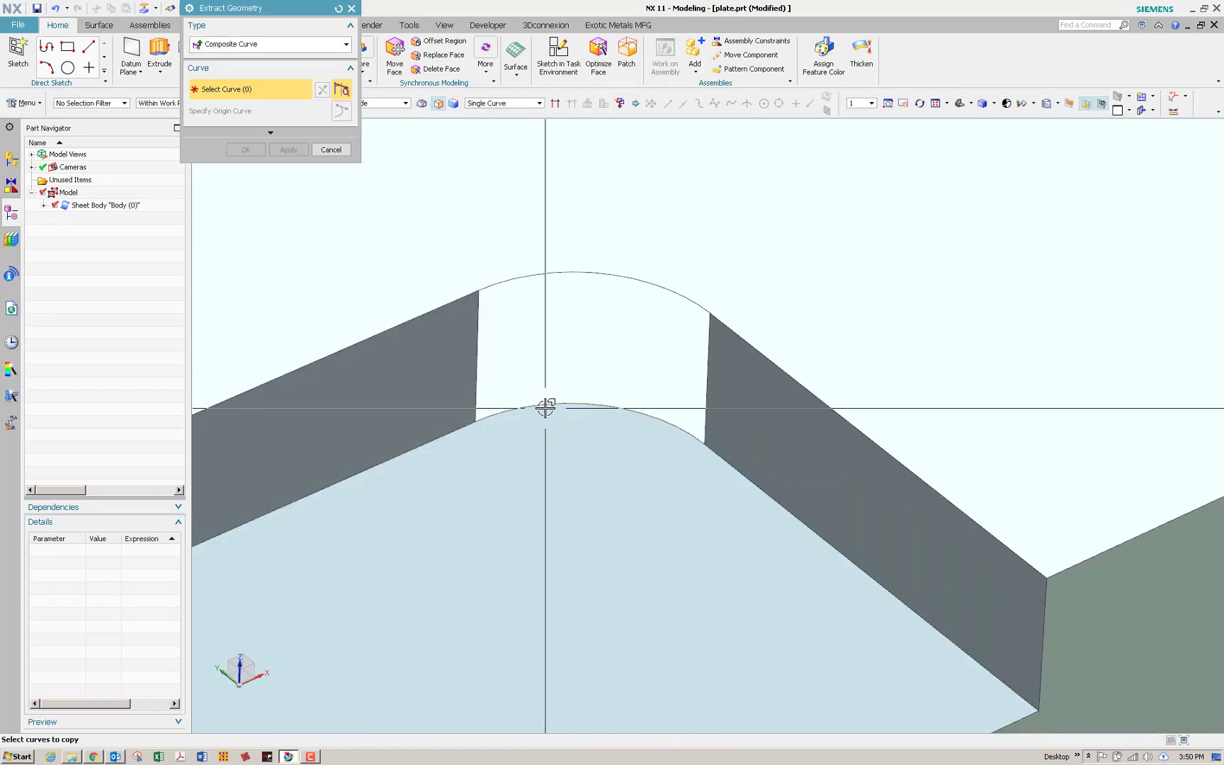
left_click(533, 404)
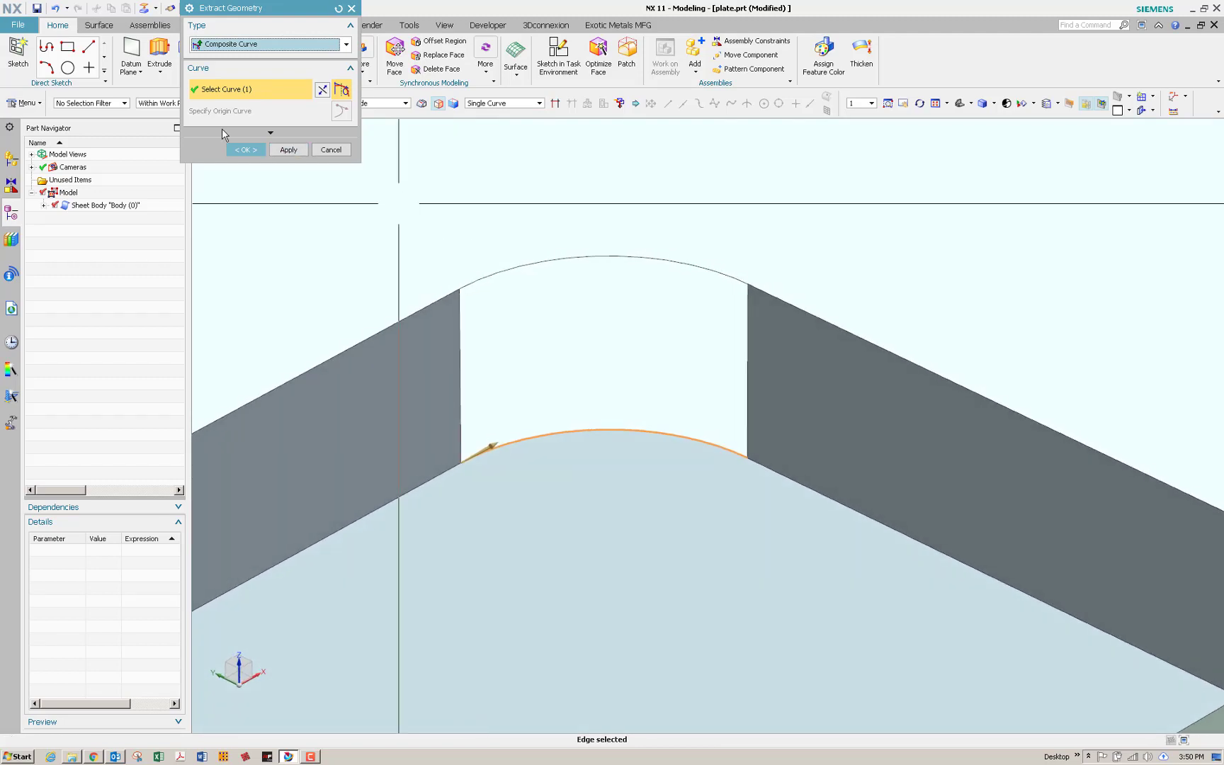
- Shorten the extracted lower arc with Curve Length, using an incremental end limit of about -1.3 mm
left_click(525, 425)
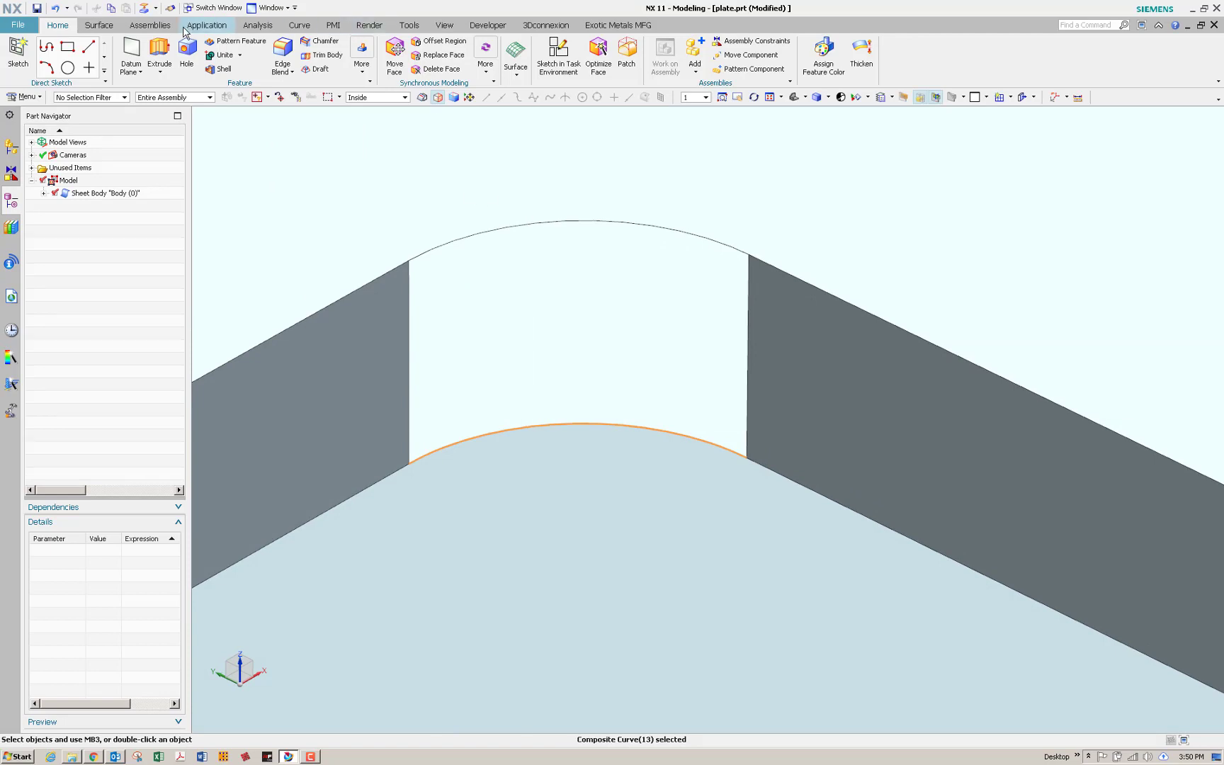
left_click(300, 26)
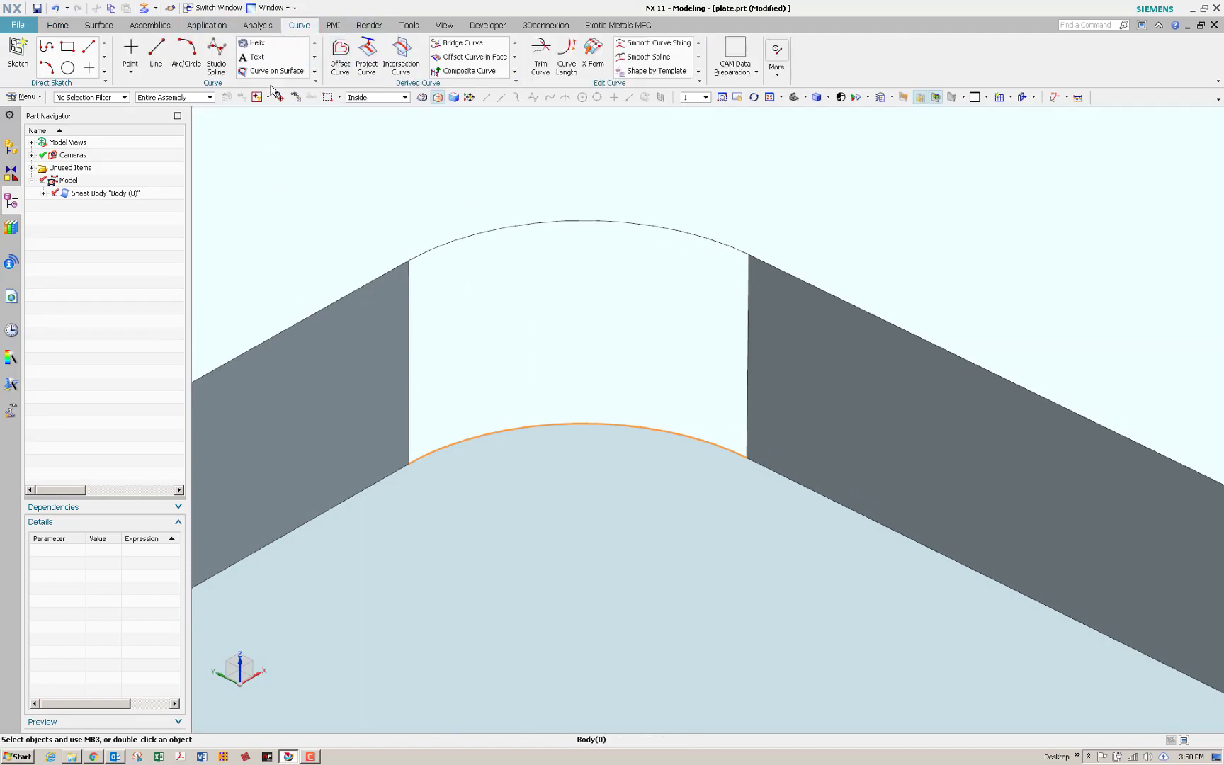
left_click(571, 71)
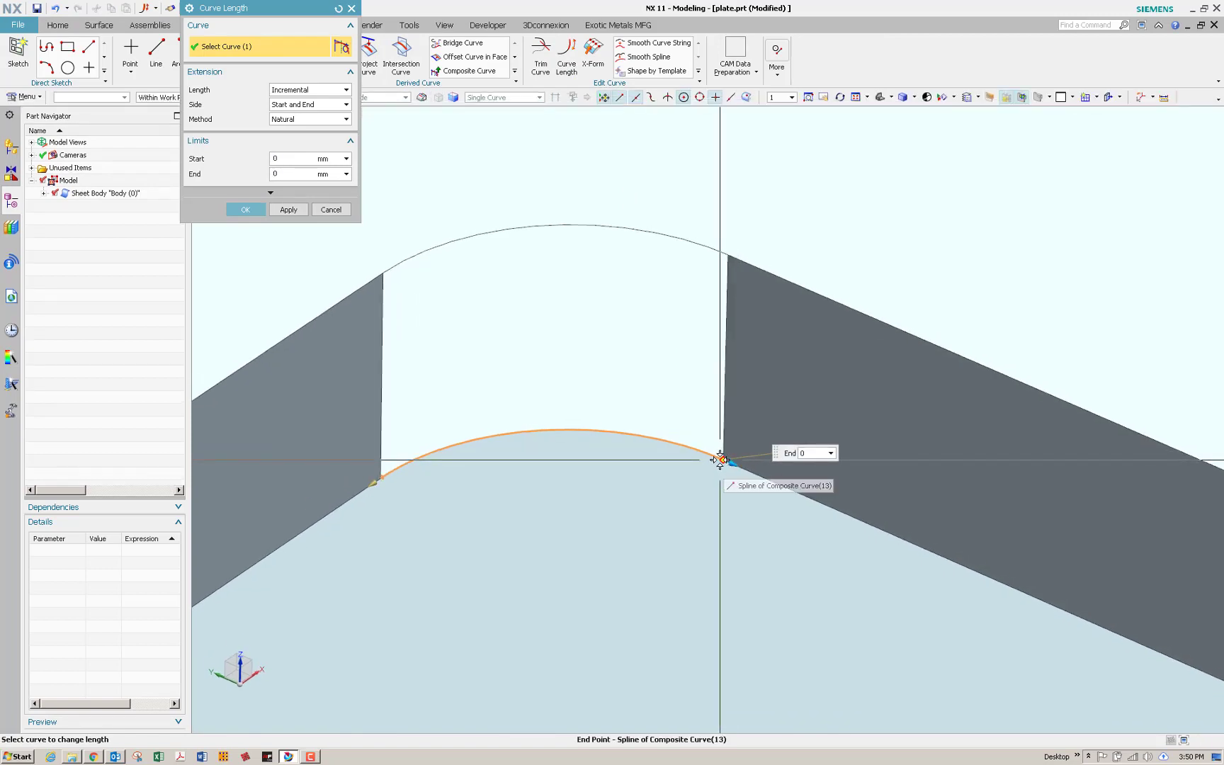
left_click_drag(720, 459, 713, 453)
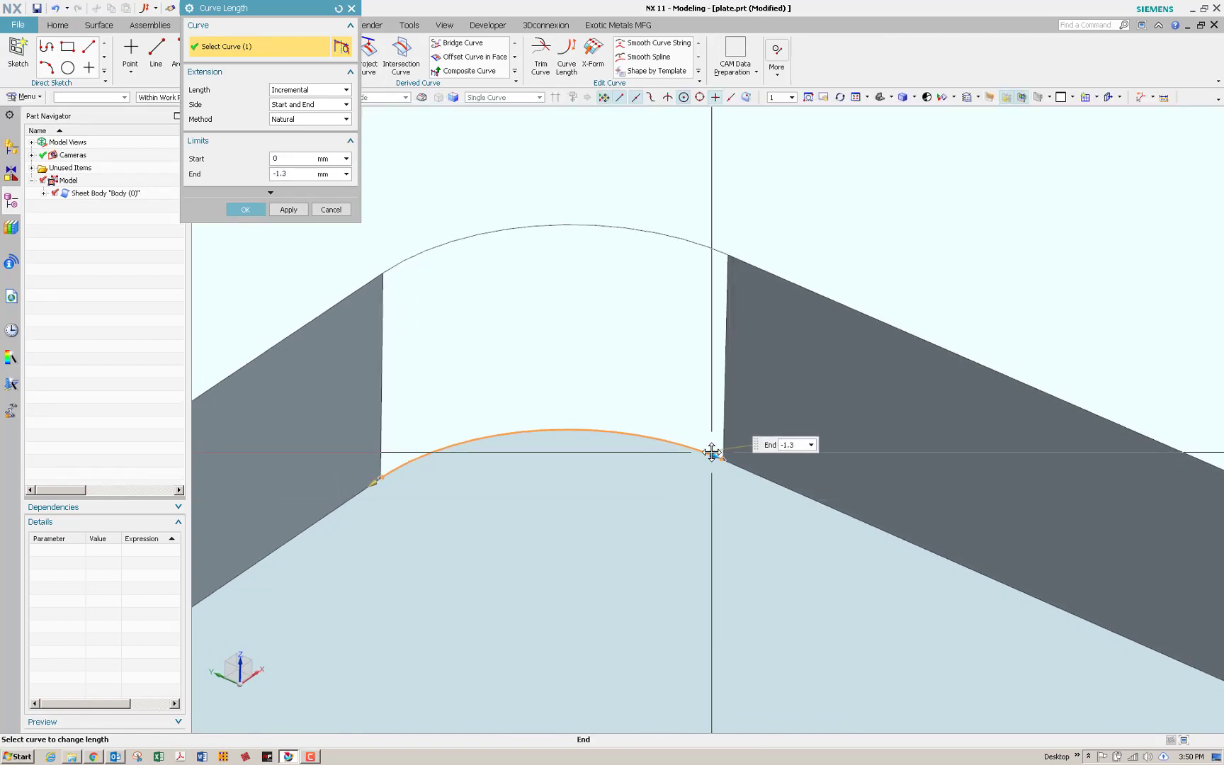
left_click(245, 209)
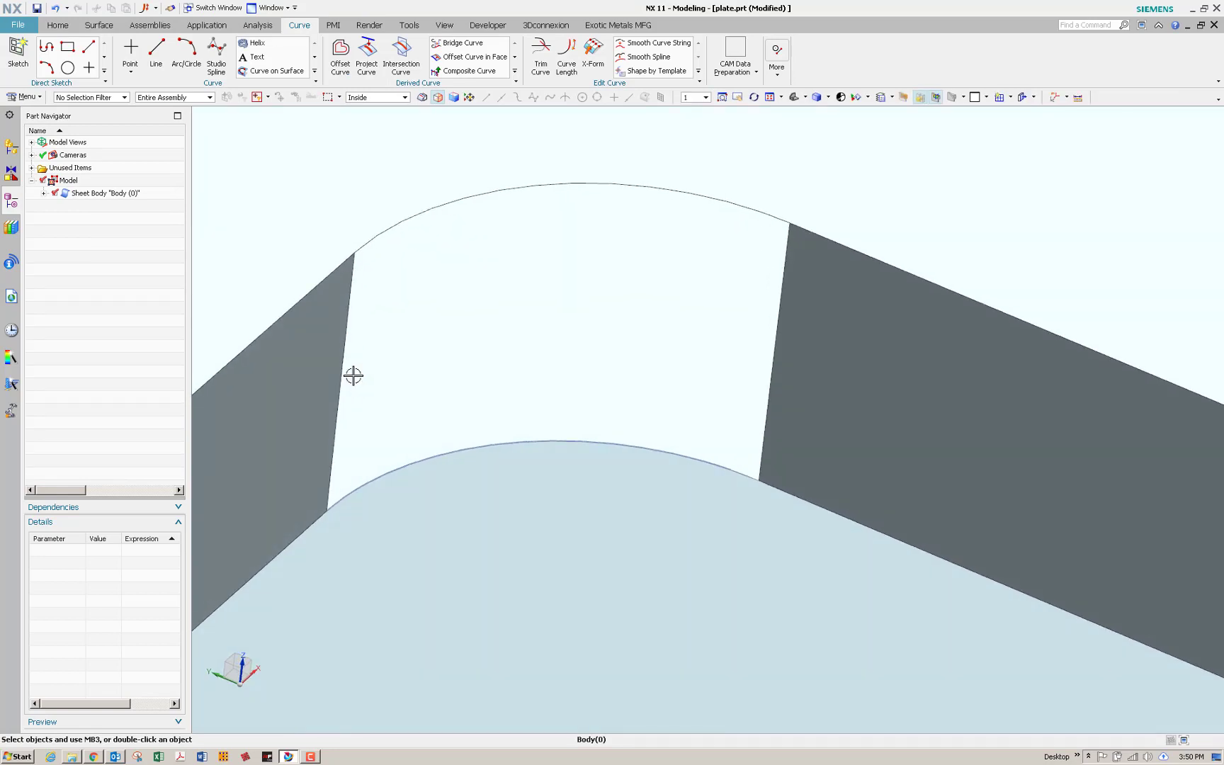
- Show the model history in timestamp order and set the Curve Length feature's end limit expression to -.5
right_click(86, 242)
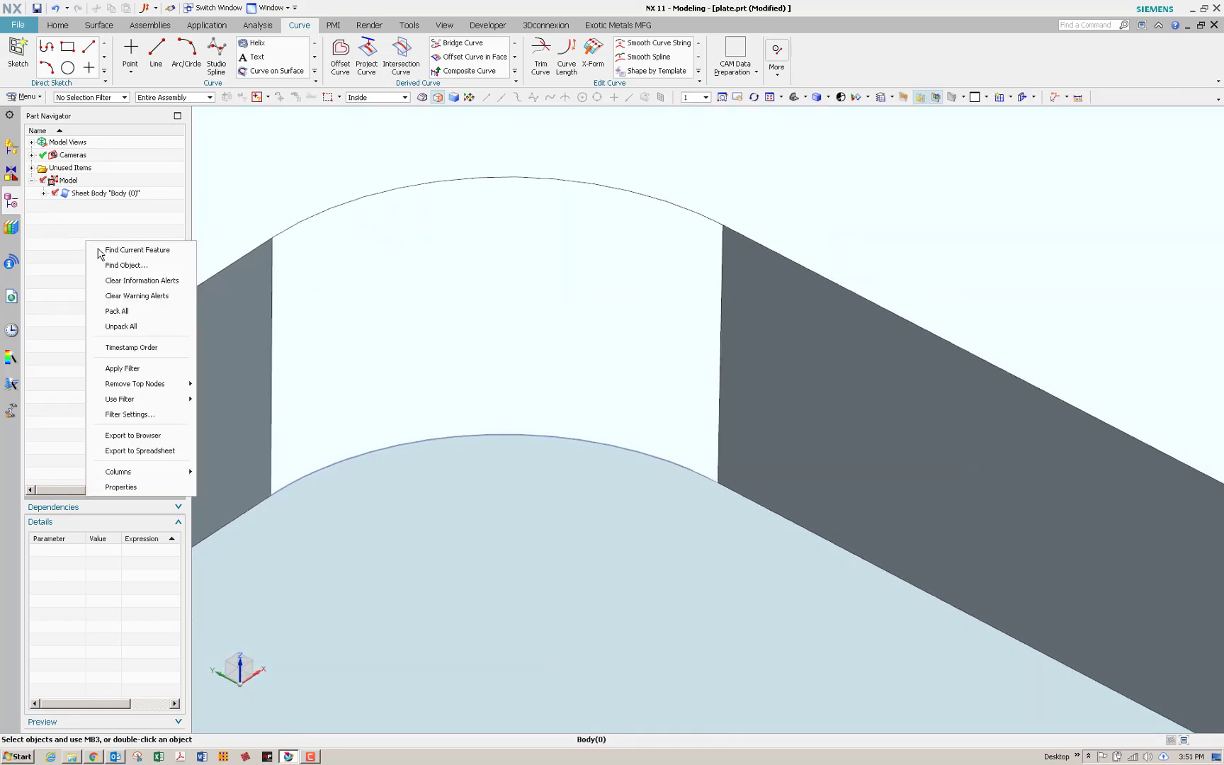
left_click(132, 347)
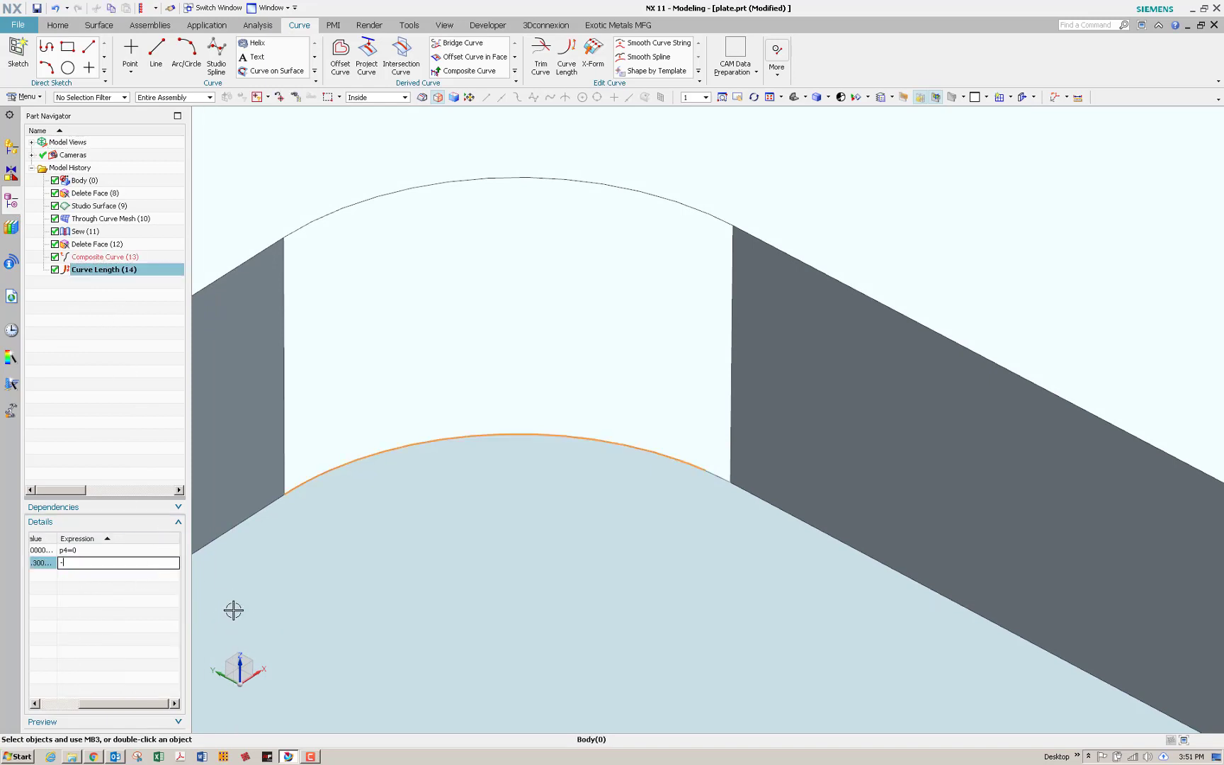
scroll(230, 363, "down", 4)
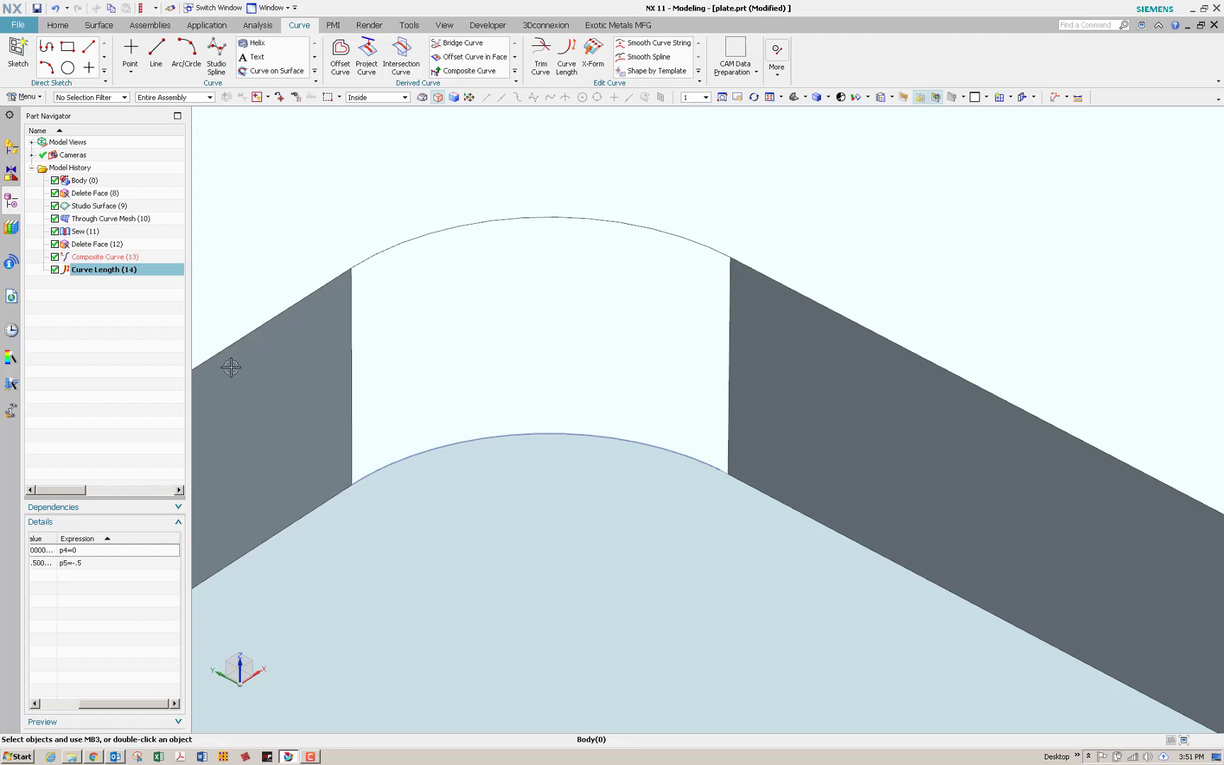
- Start Through Curve Mesh with the shortened lower arc and the upper arc edge as primary curves, aligning their directions
left_click(53, 25)
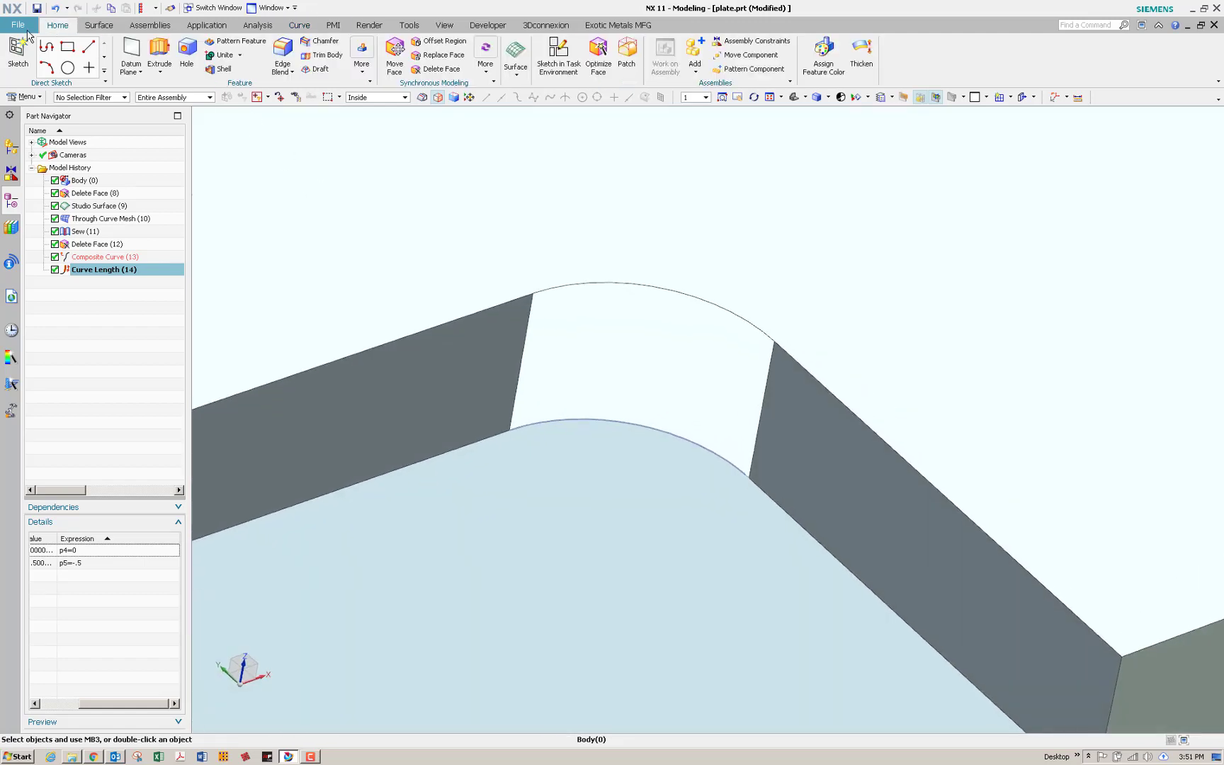
left_click(97, 25)
left_click(66, 47)
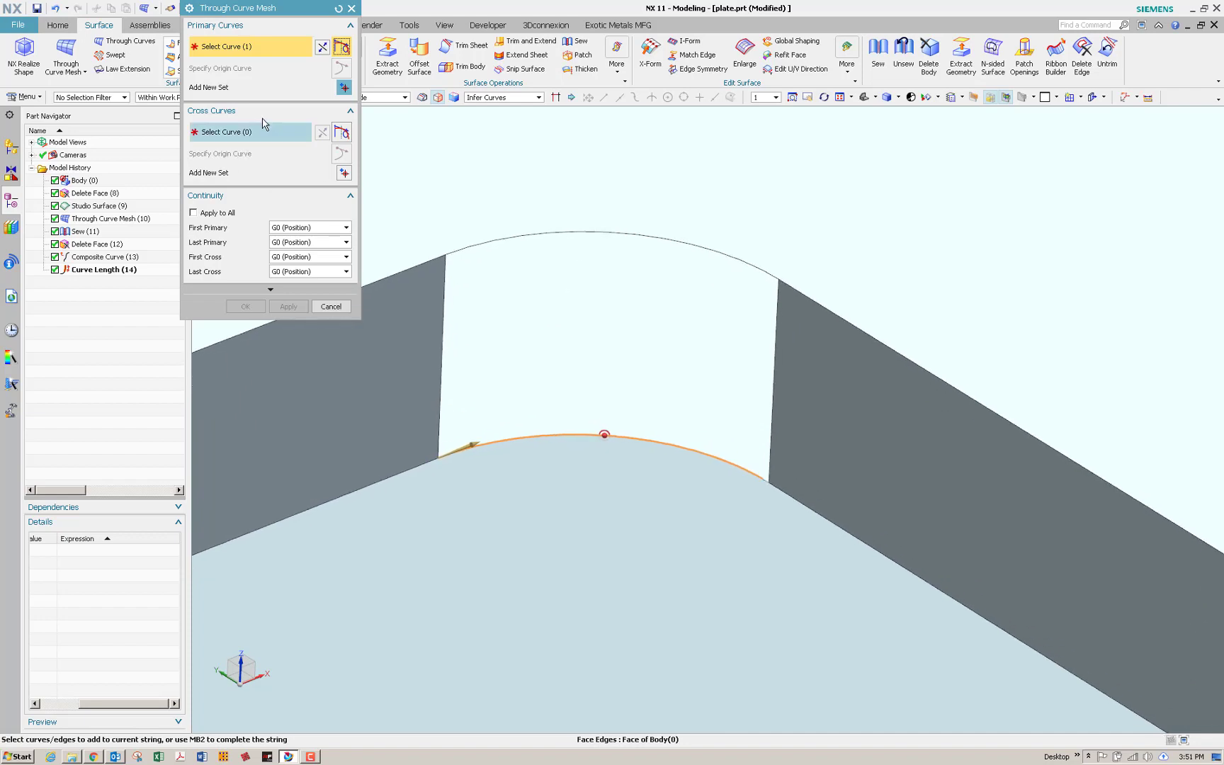
middle_click(659, 232)
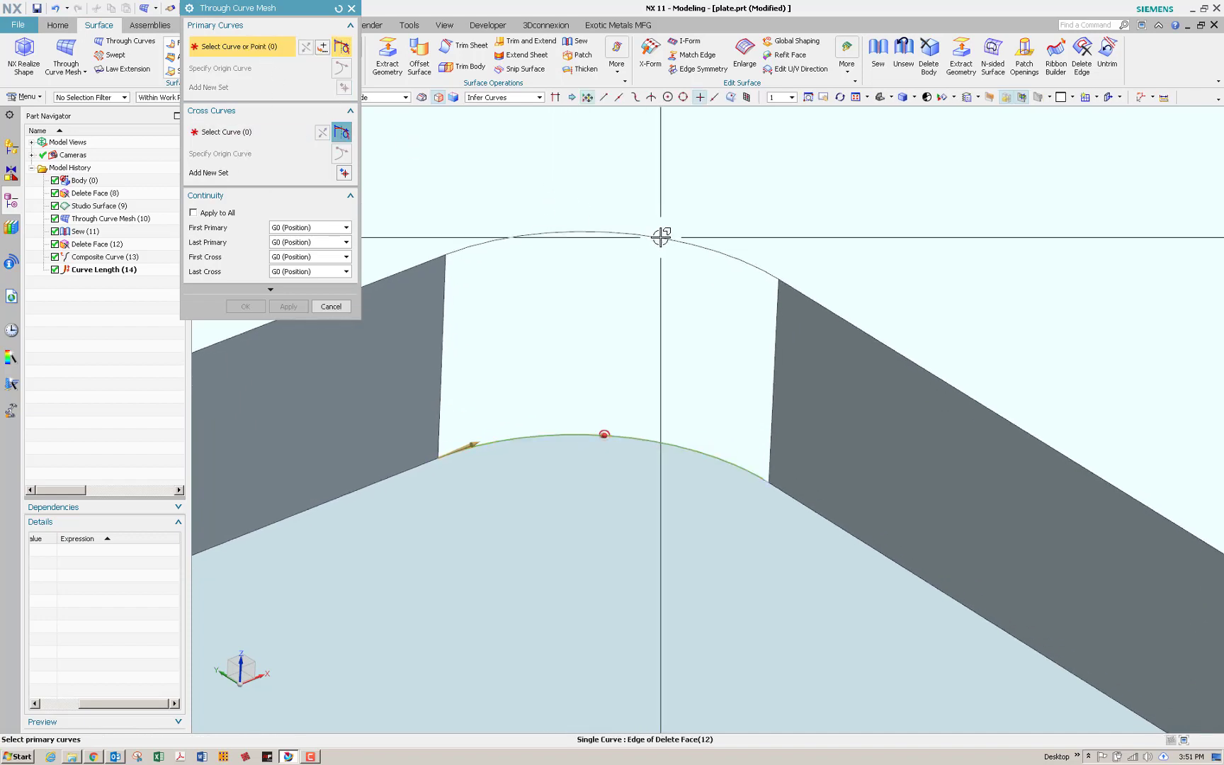
left_click(617, 234)
middle_click_drag(616, 310, 594, 305)
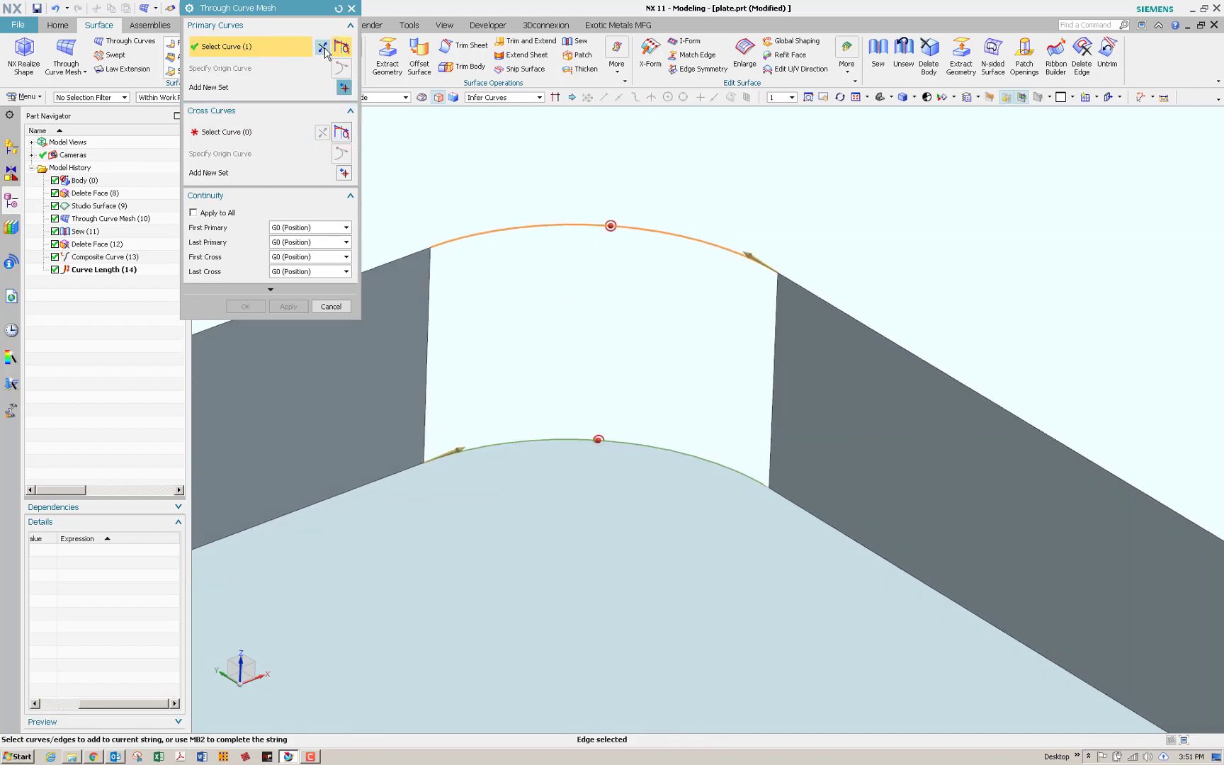
- Select the open corner's left vertical edge as the first cross curve of the mesh
left_click(344, 133)
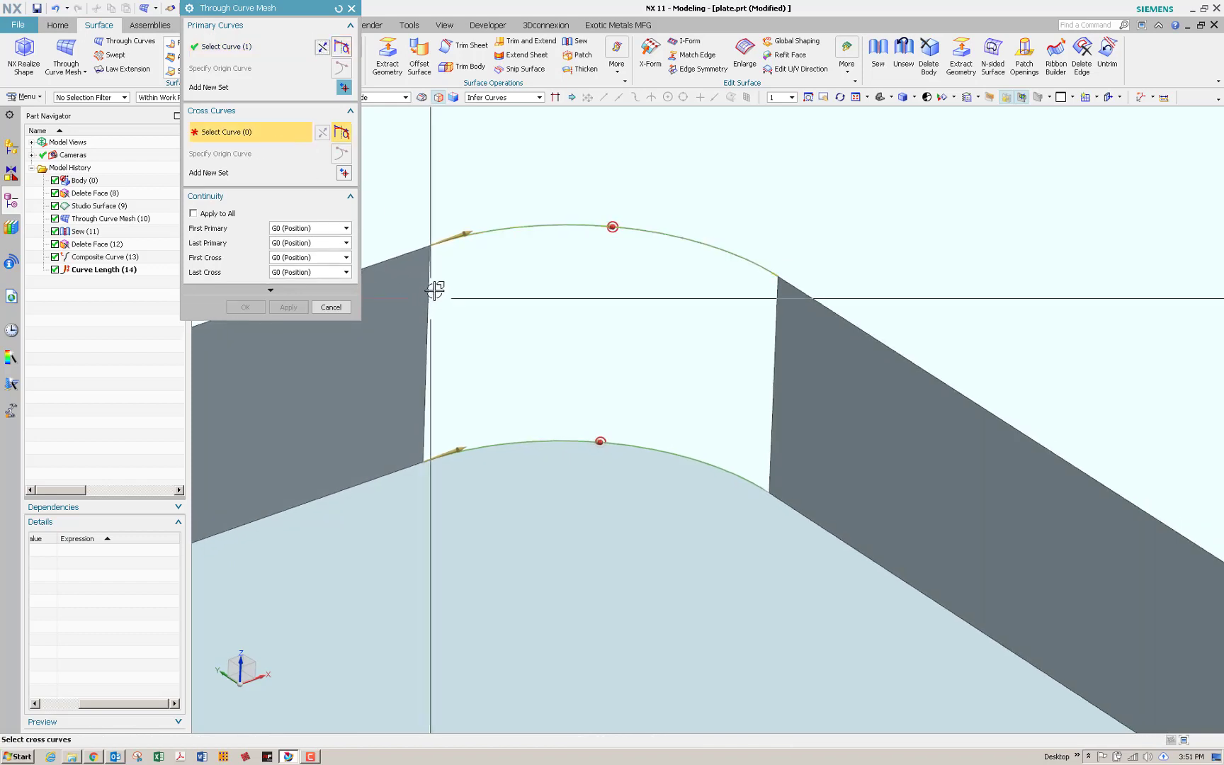
left_click(432, 354)
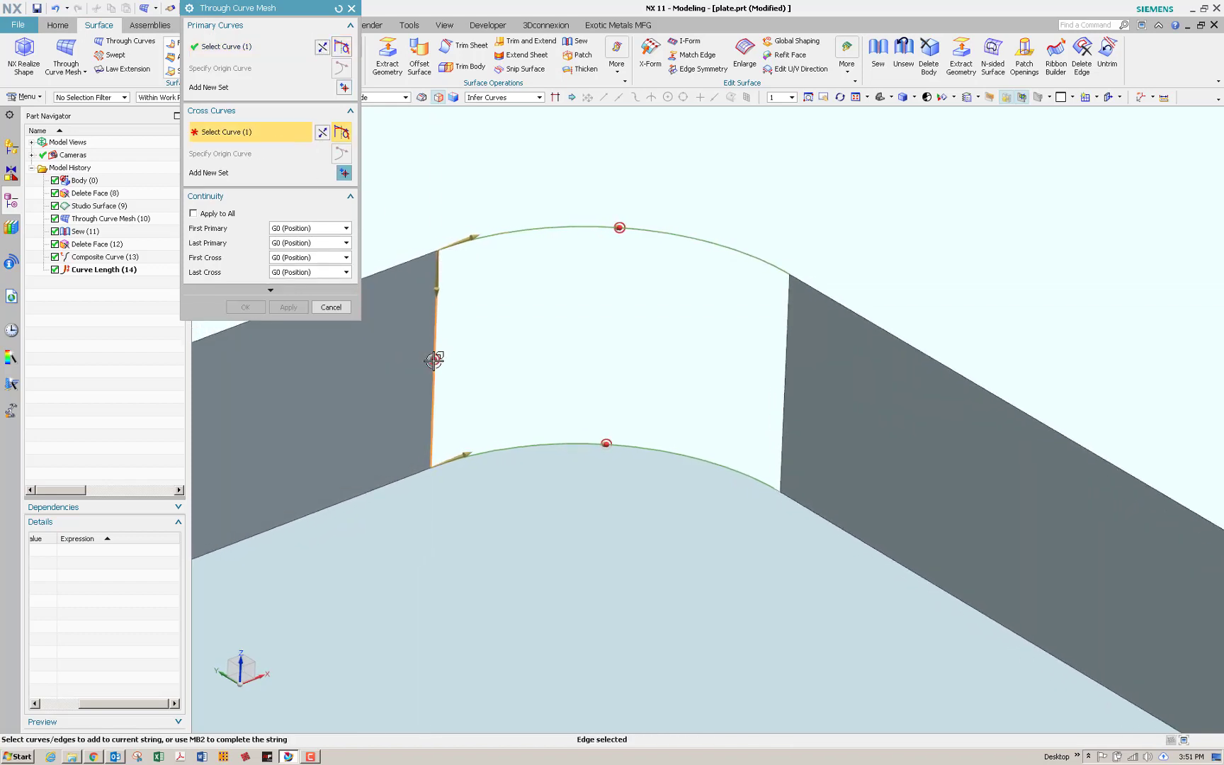
middle_click(433, 359)
left_click(787, 296)
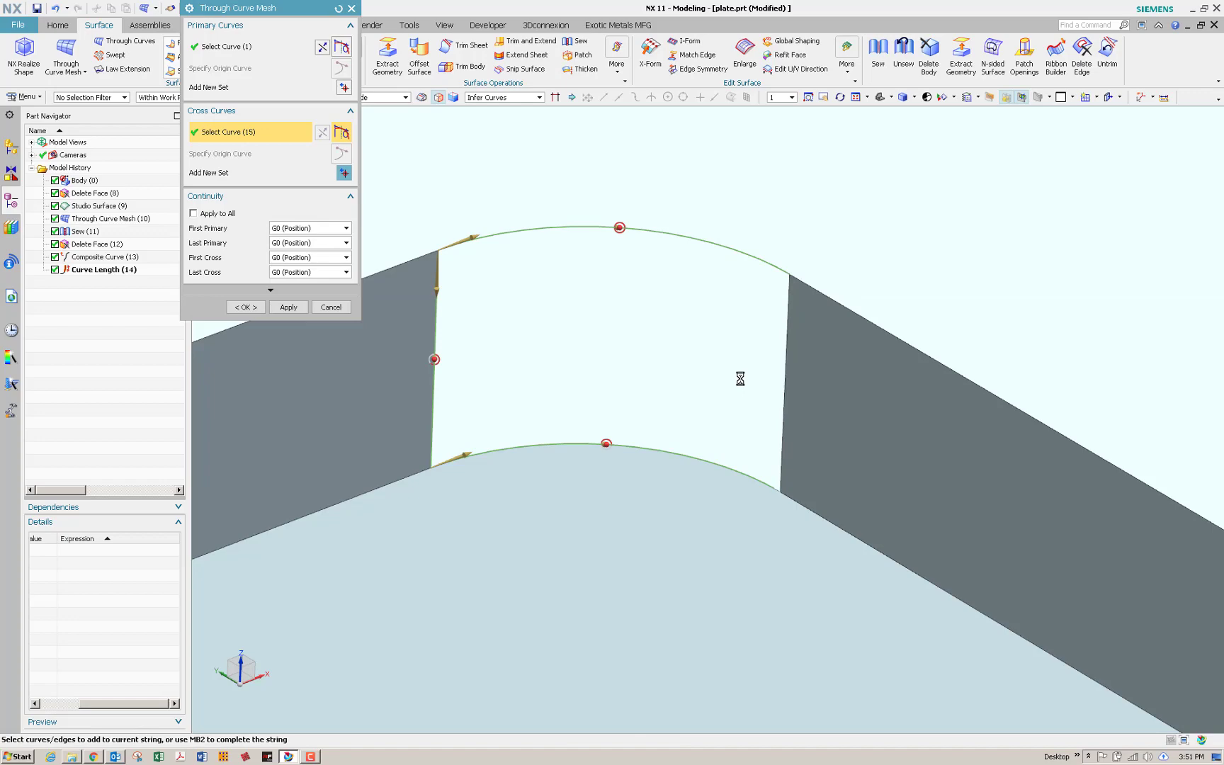
left_click(742, 446)
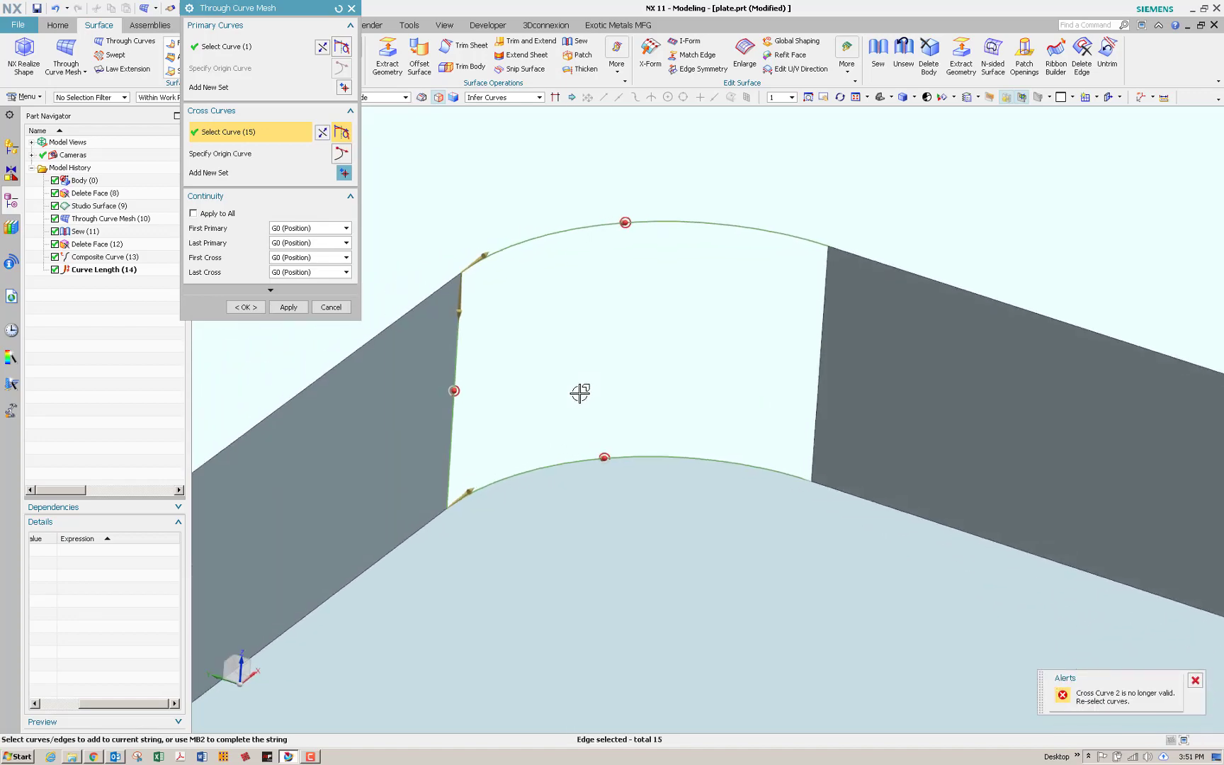
scroll(581, 376, "up", 3)
scroll(732, 312, "down", 5)
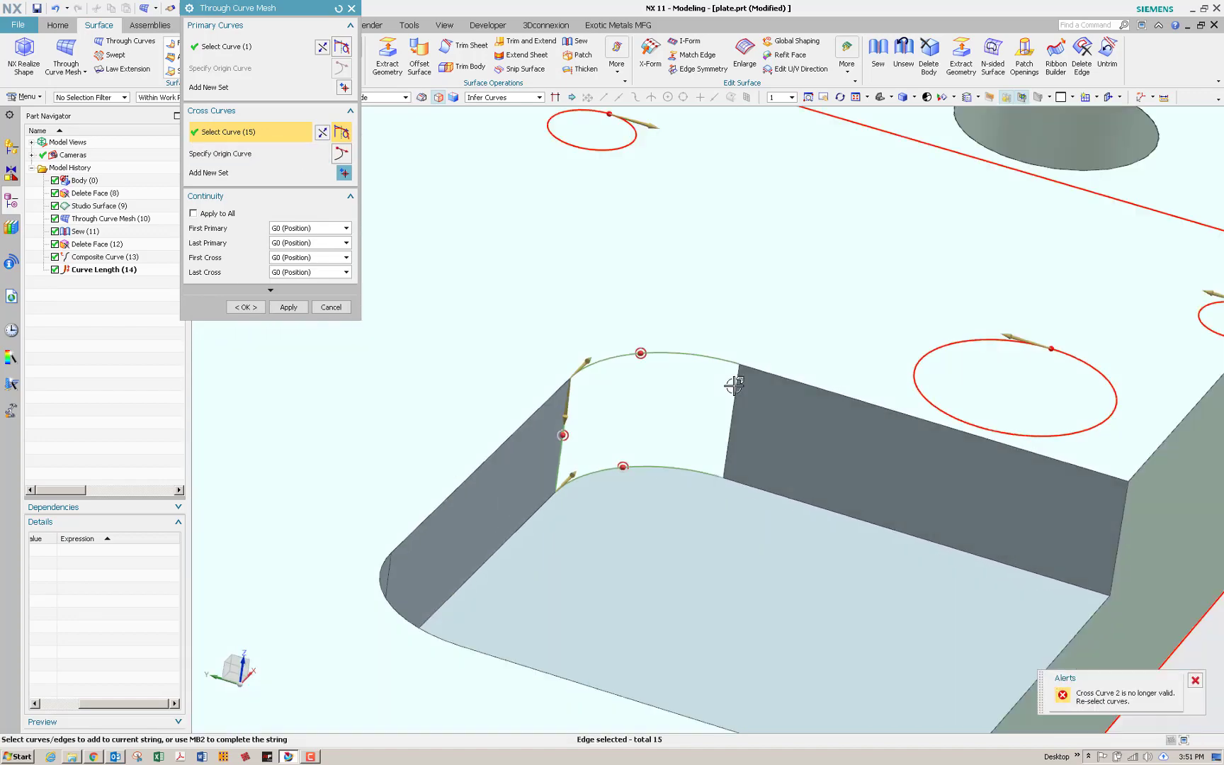
key("Escape")
- Add the corner's right vertical edge as the second cross curve and create the mesh surface with an intersection tolerance of .5
scroll(708, 482, "up", 6)
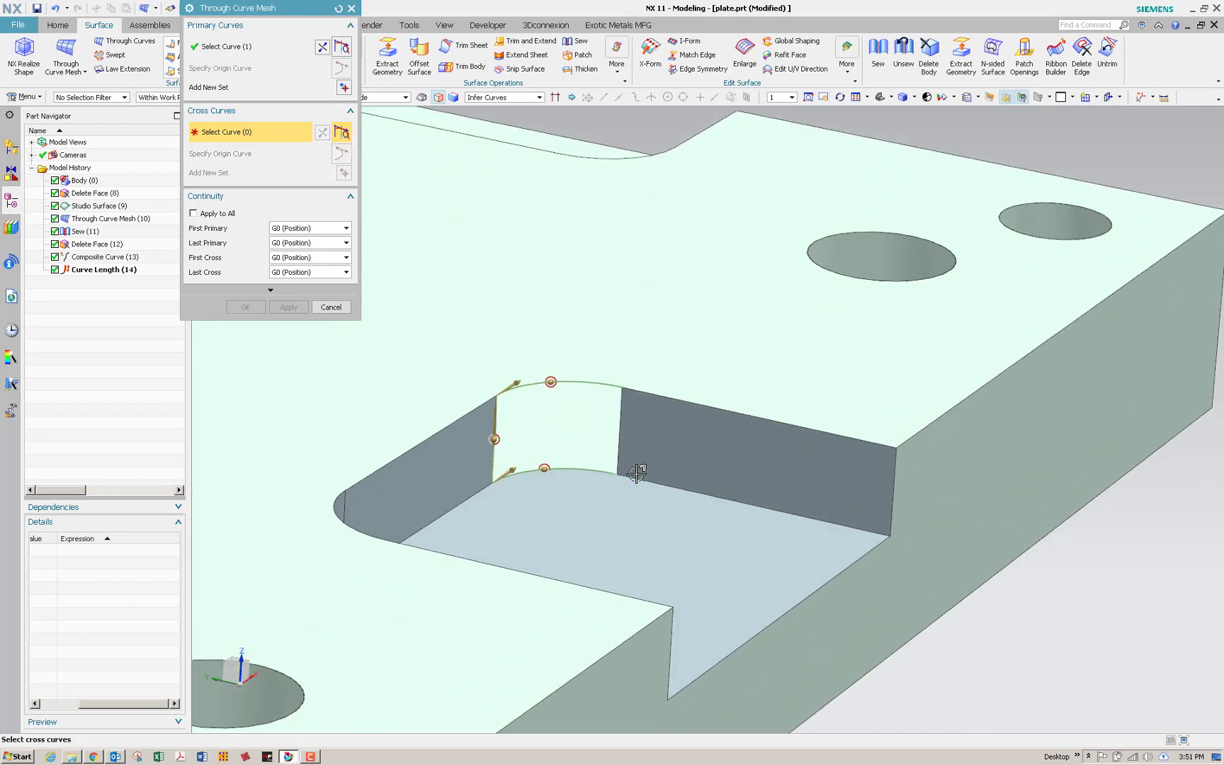
left_click(572, 349)
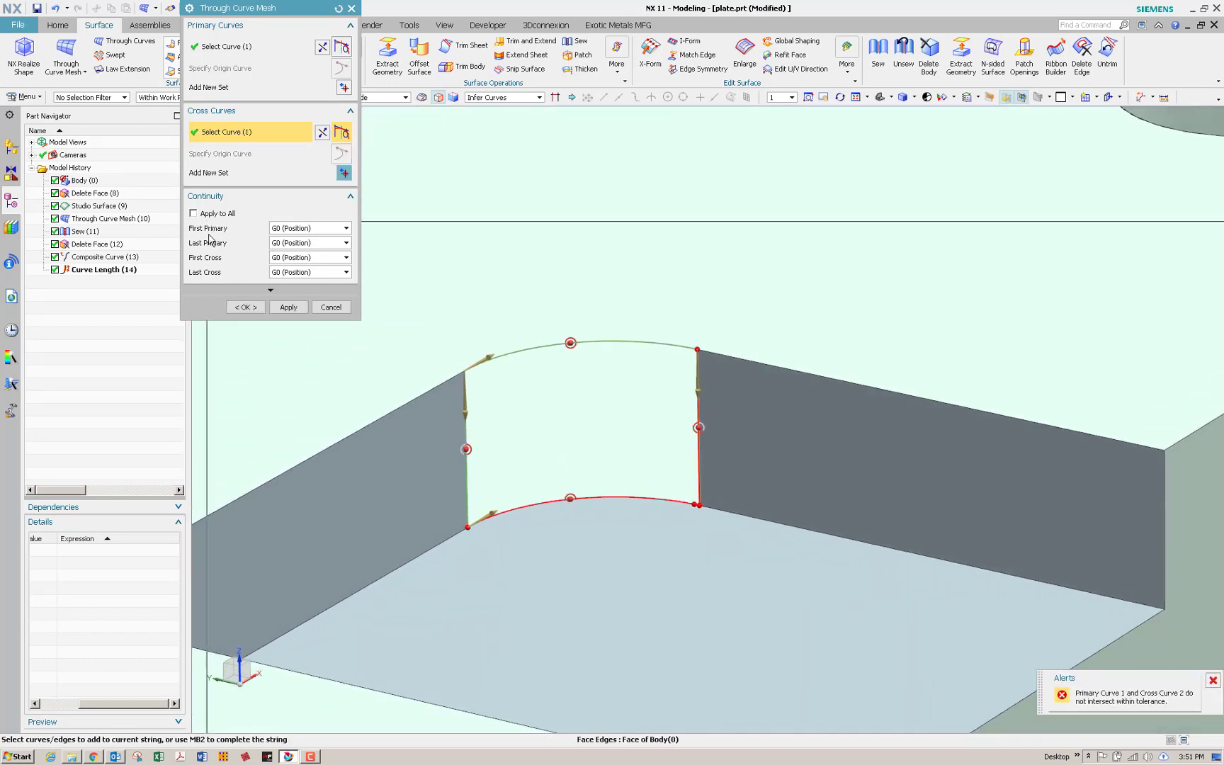
left_click(242, 290)
left_click(255, 354)
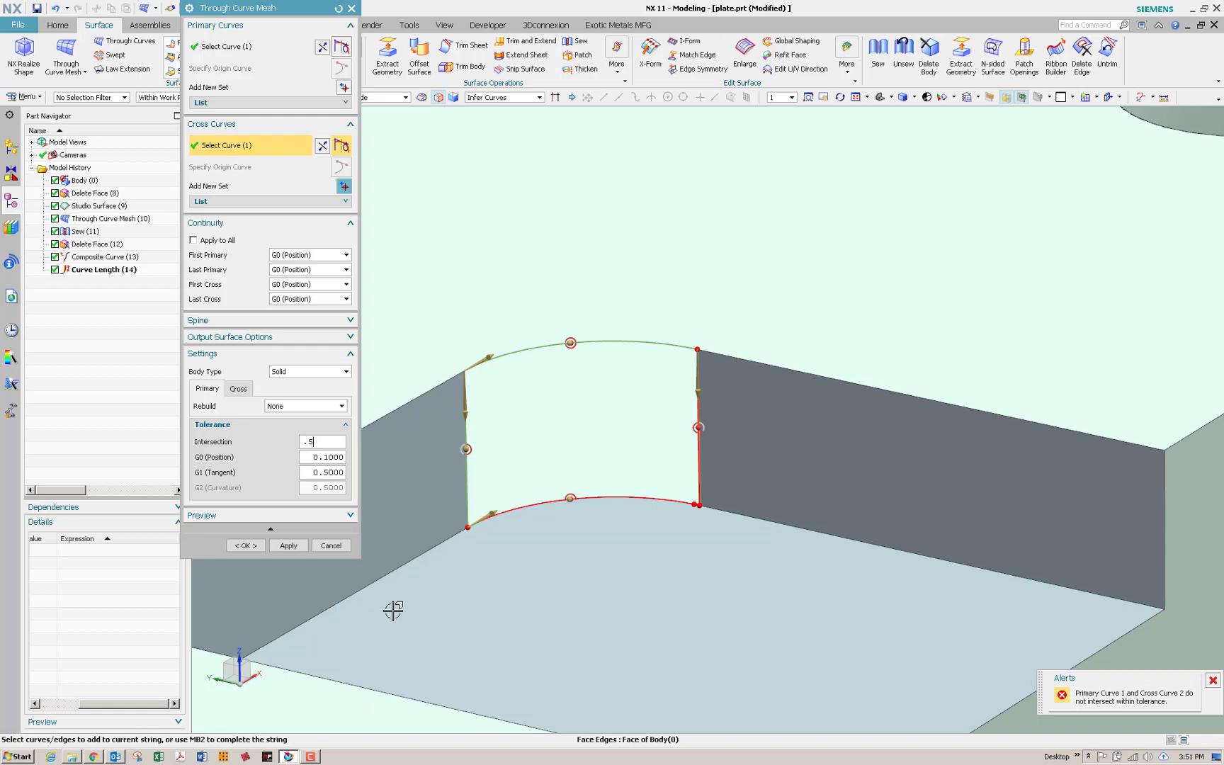
scroll(400, 588, "up", 5)
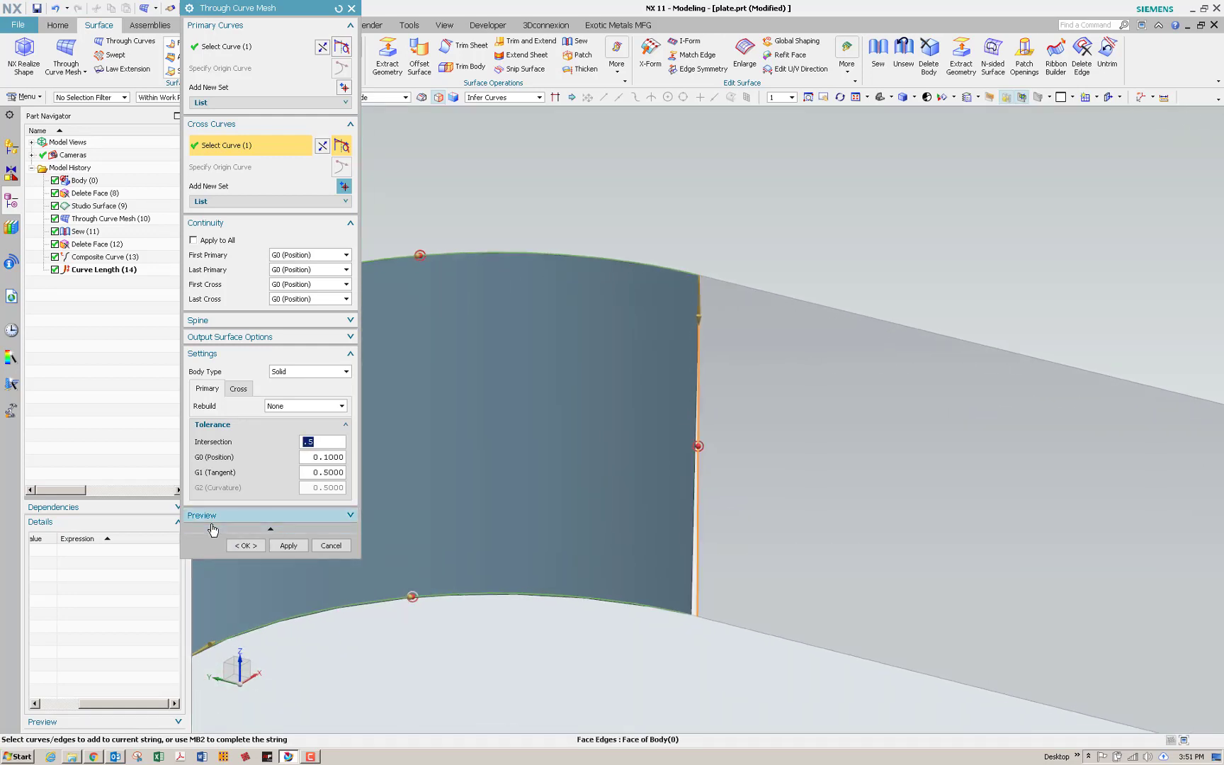
left_click(248, 545)
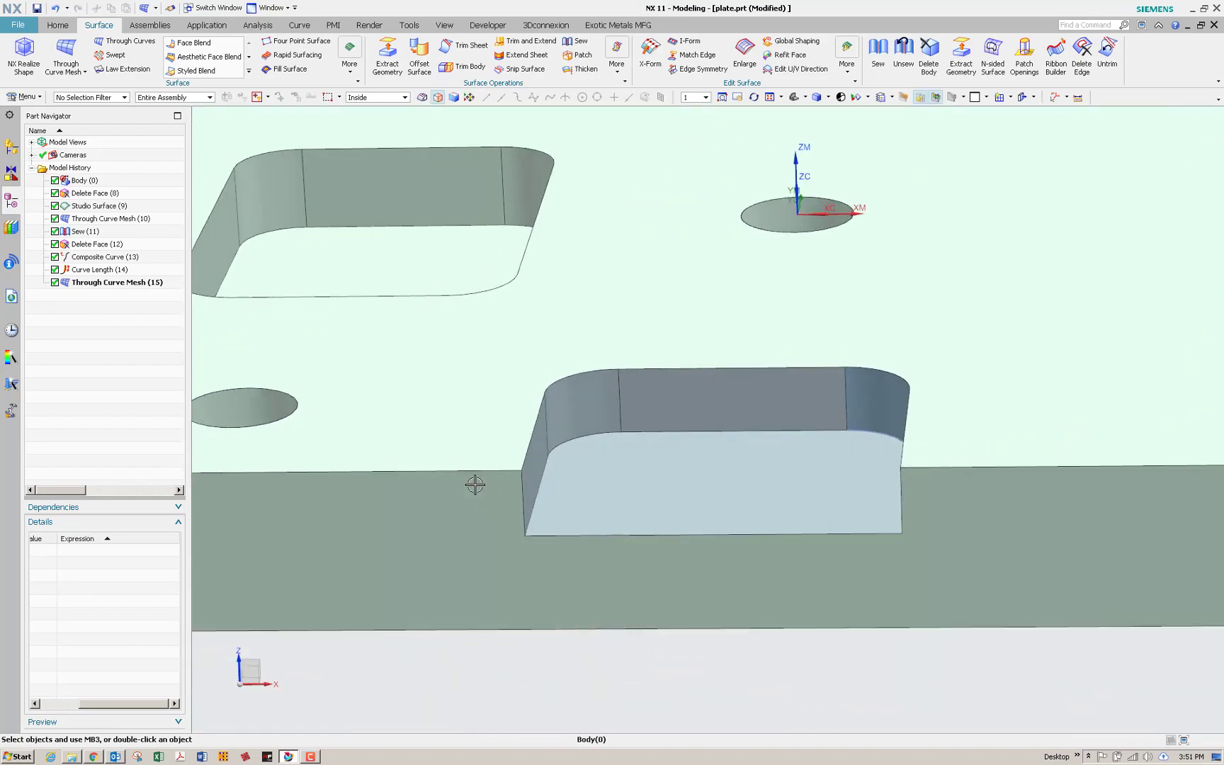
- Try to sew the new corner mesh surface to the plate's sheet body
middle_click_drag(475, 484, 465, 311)
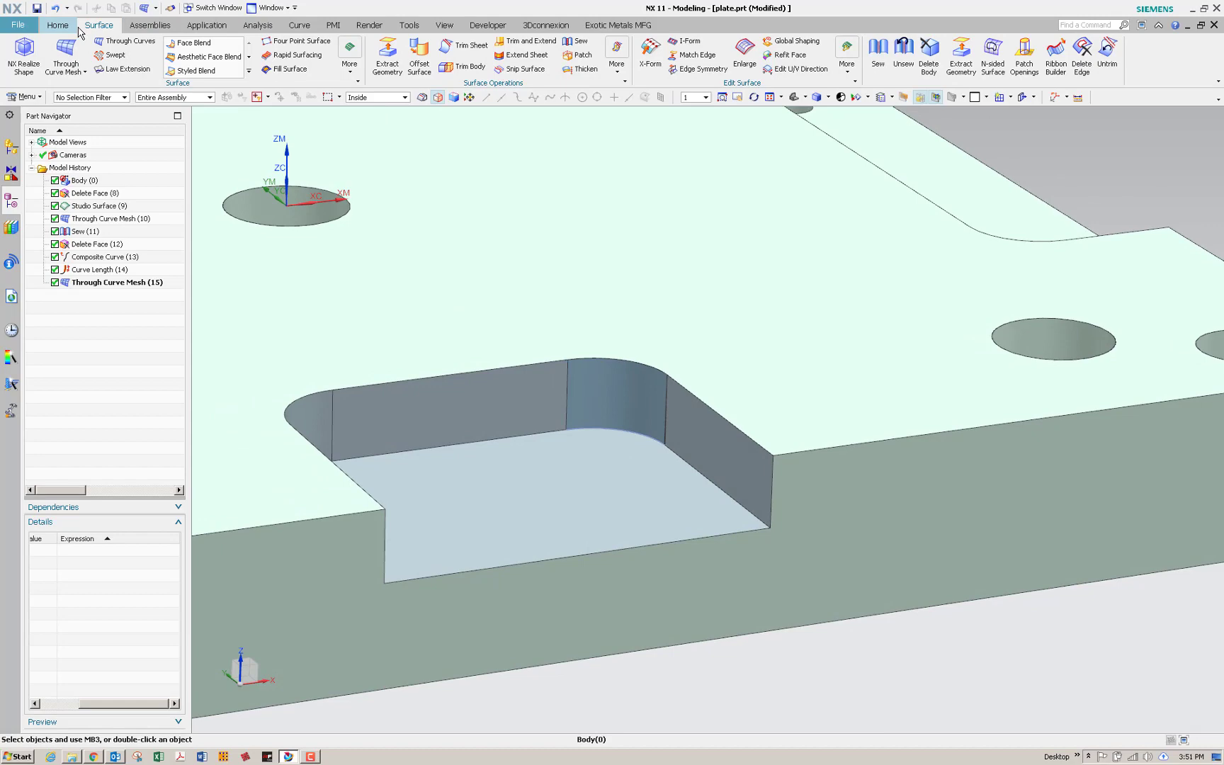
left_click(881, 62)
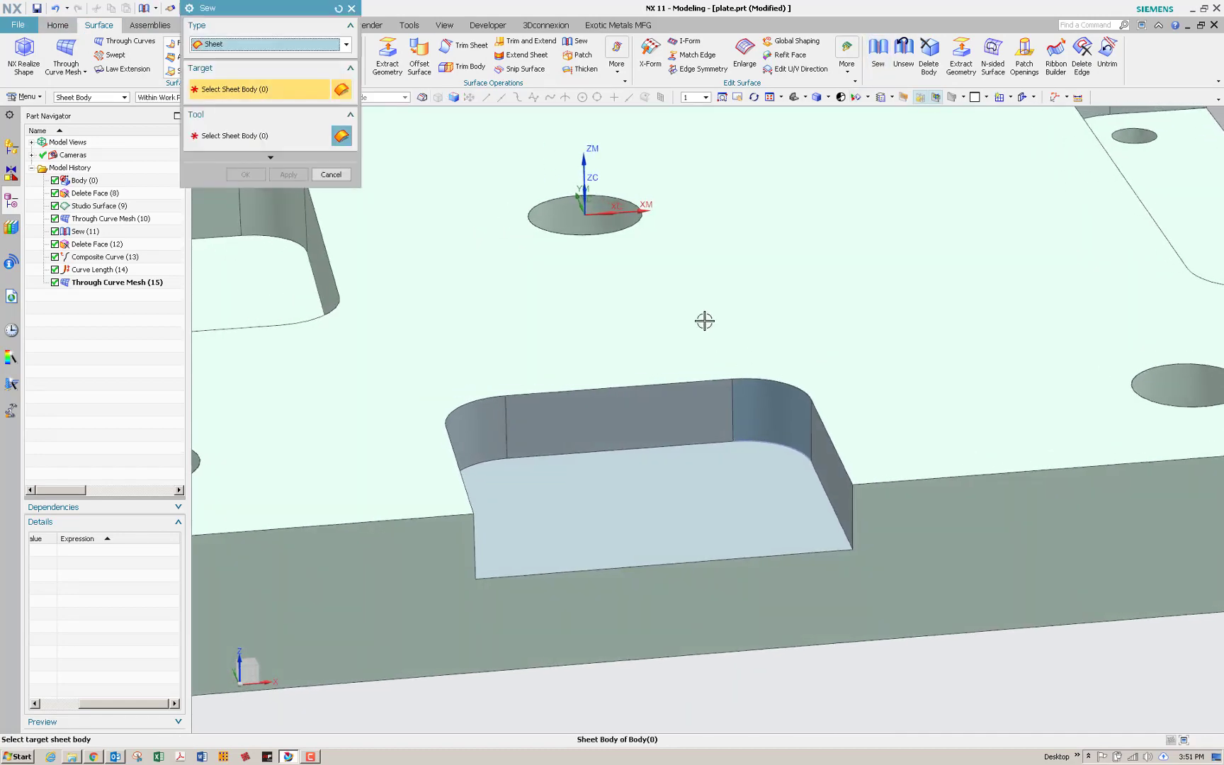
left_click(705, 320)
left_click(767, 429)
left_click(248, 175)
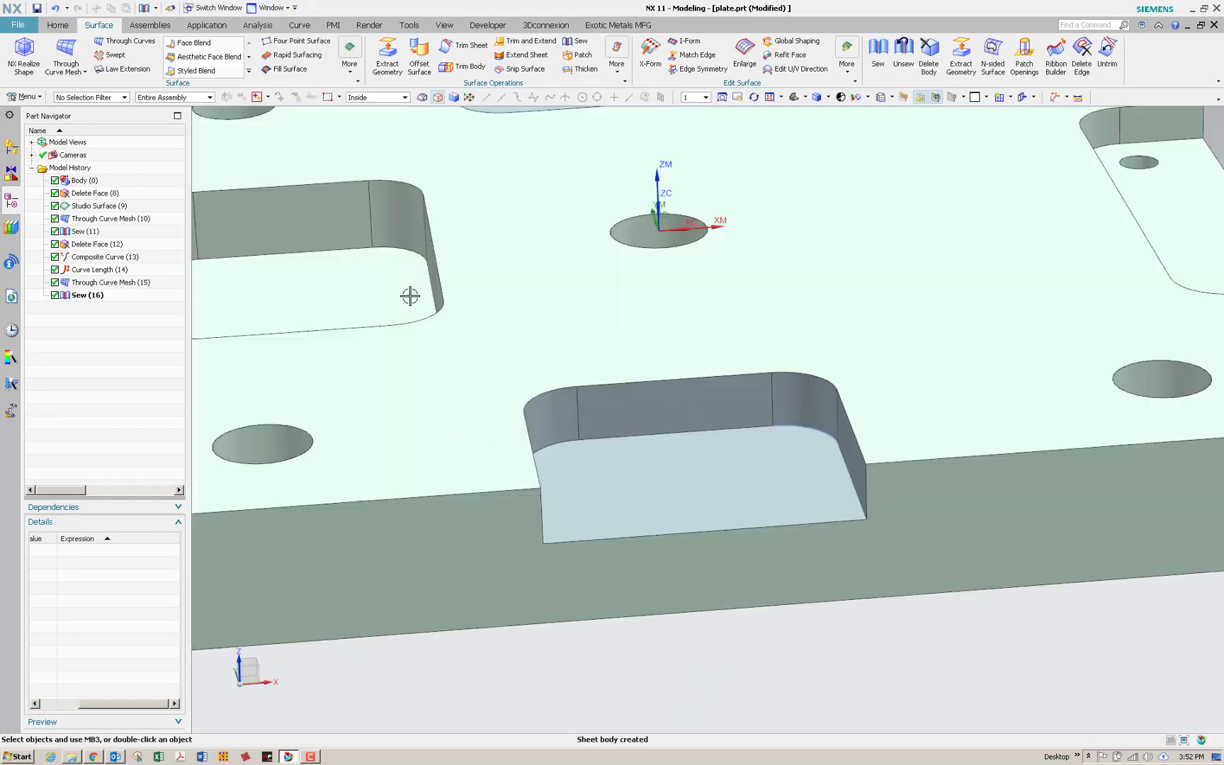
- Turn off timestamp order in the model history to check whether the plate is a sheet or solid body
scroll(410, 296, "down", 5)
right_click(10, 347)
right_click(68, 347)
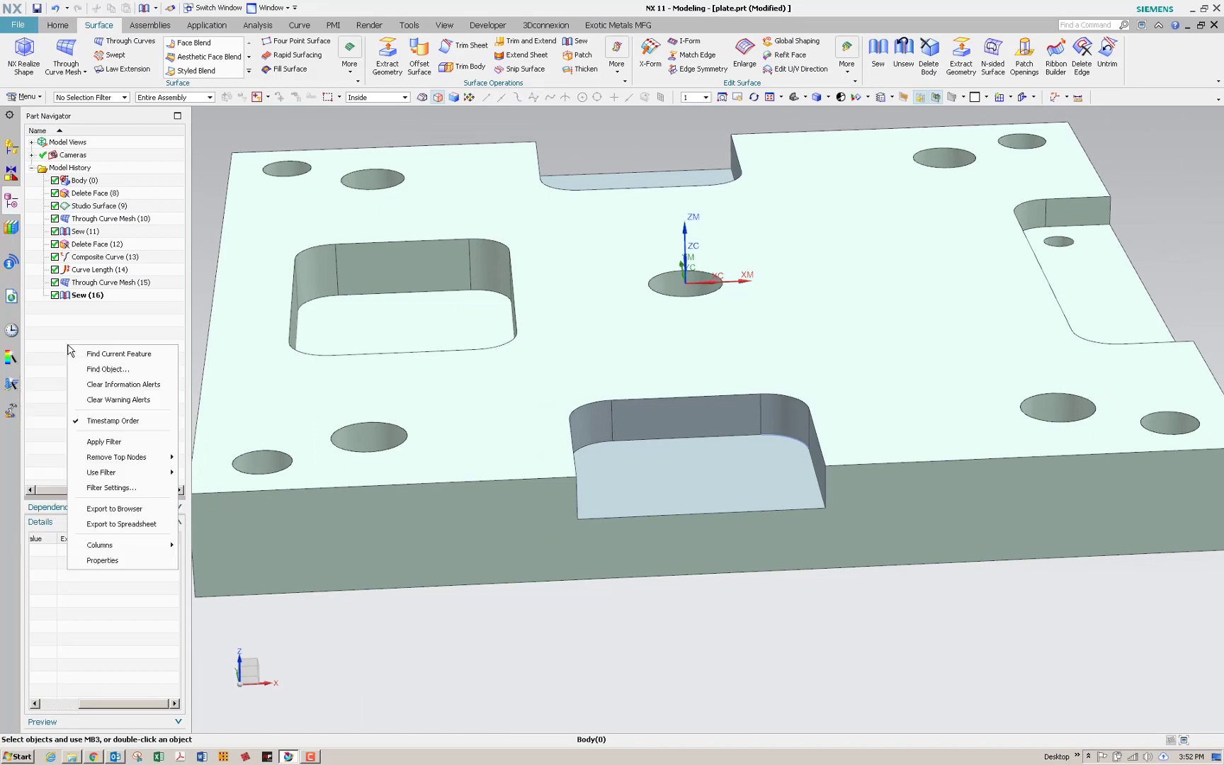
left_click(118, 418)
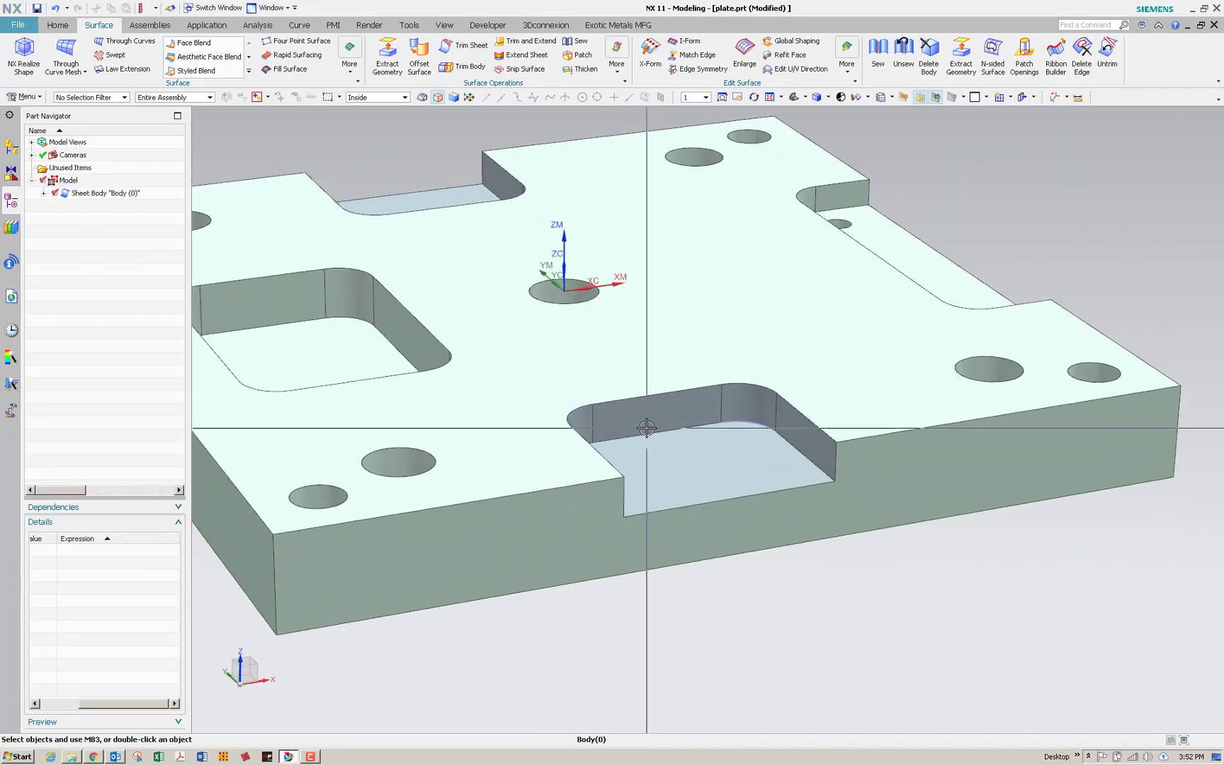
middle_click_drag(646, 428, 376, 432)
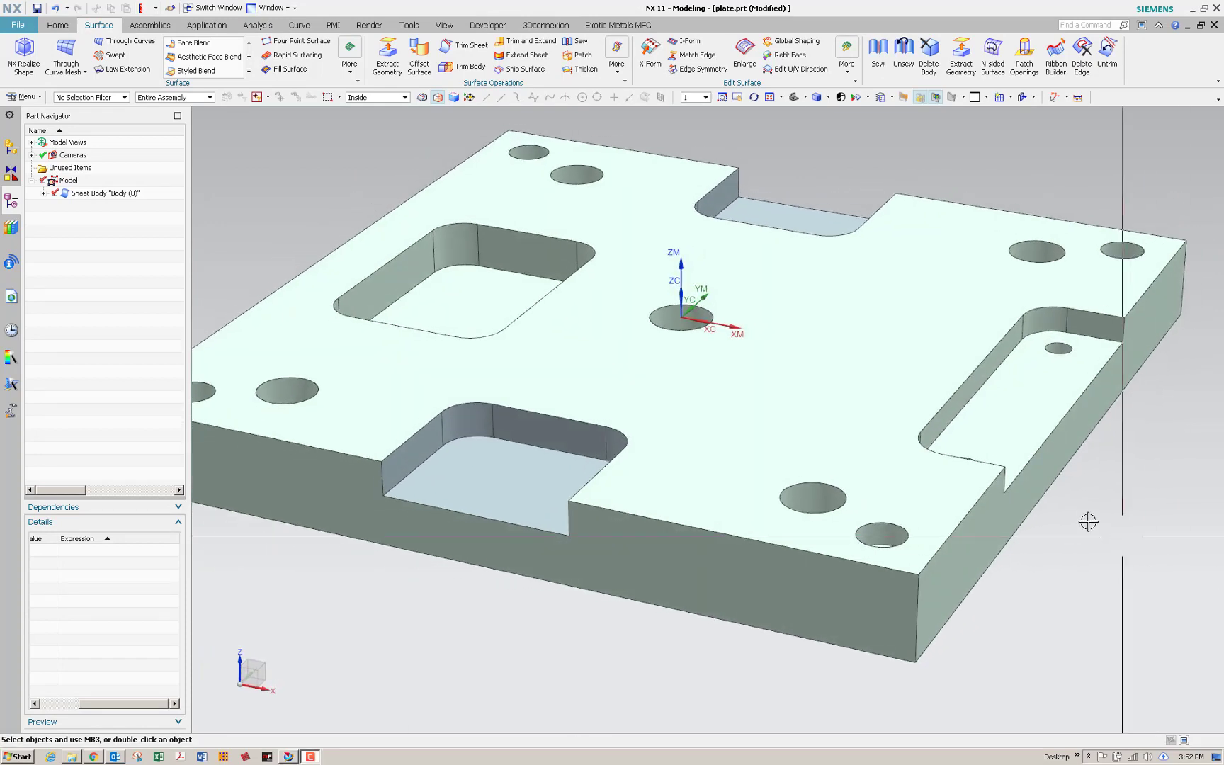
left_click(514, 677)
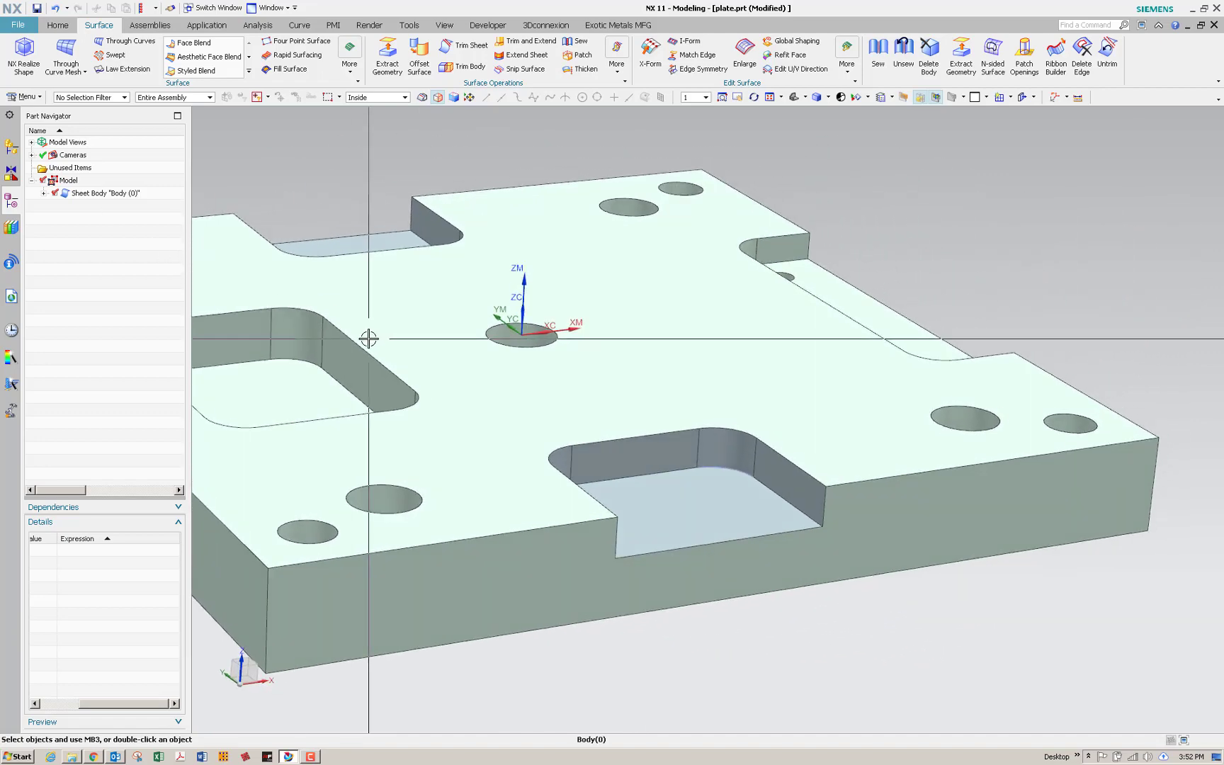
- Turn timestamp order back on and delete the last Sew feature from the model history
right_click(72, 286)
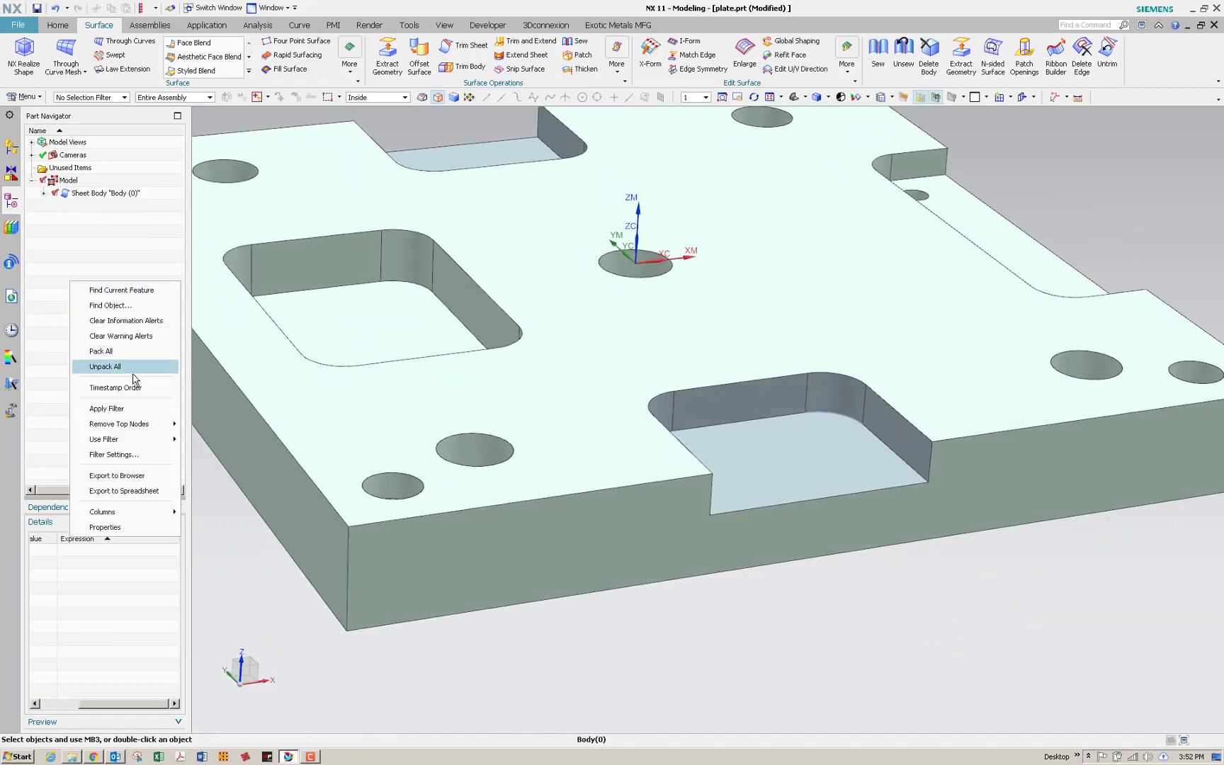
left_click(115, 387)
left_click(78, 294)
right_click(82, 295)
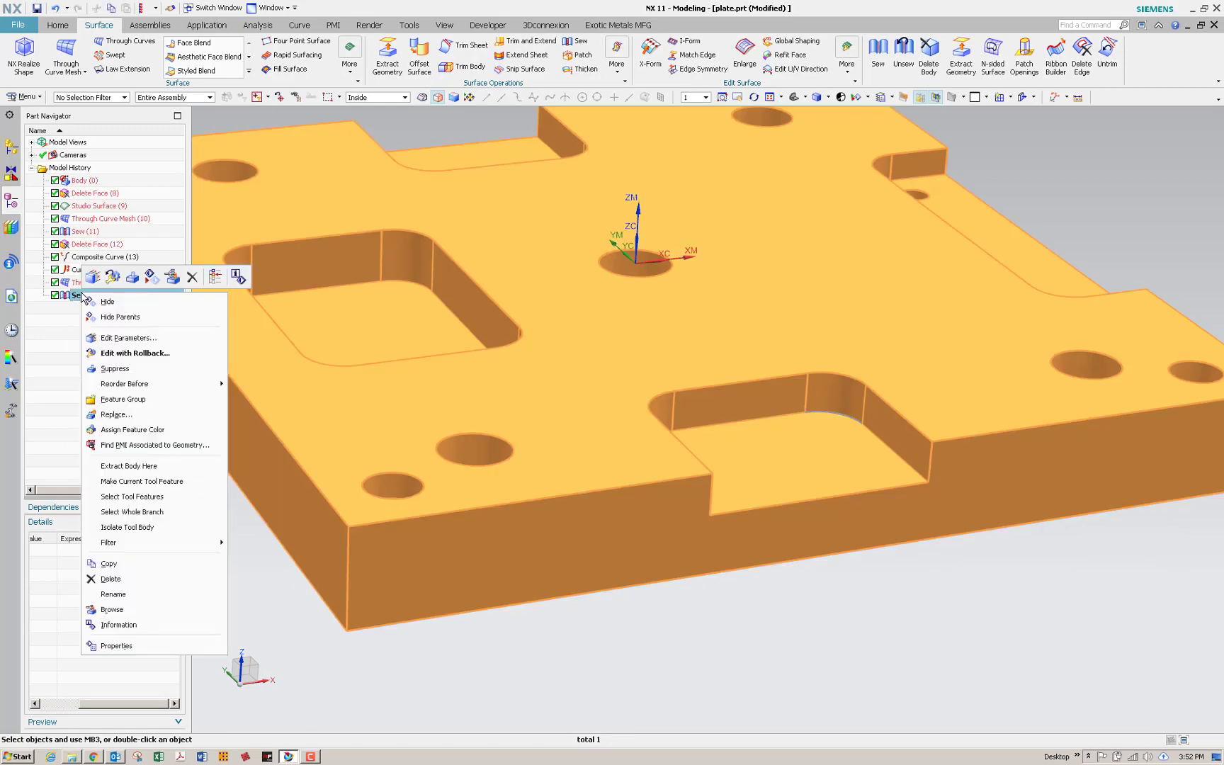
left_click(120, 352)
left_click(330, 175)
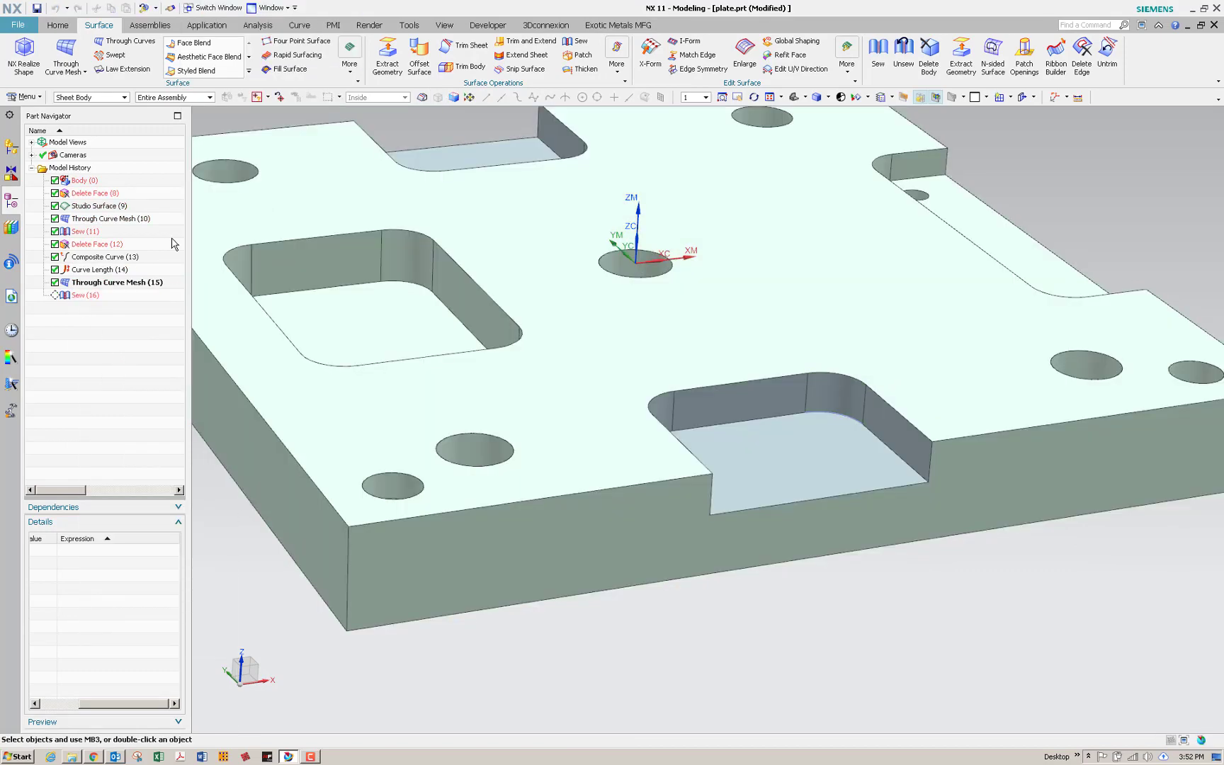
right_click(106, 295)
left_click(216, 278)
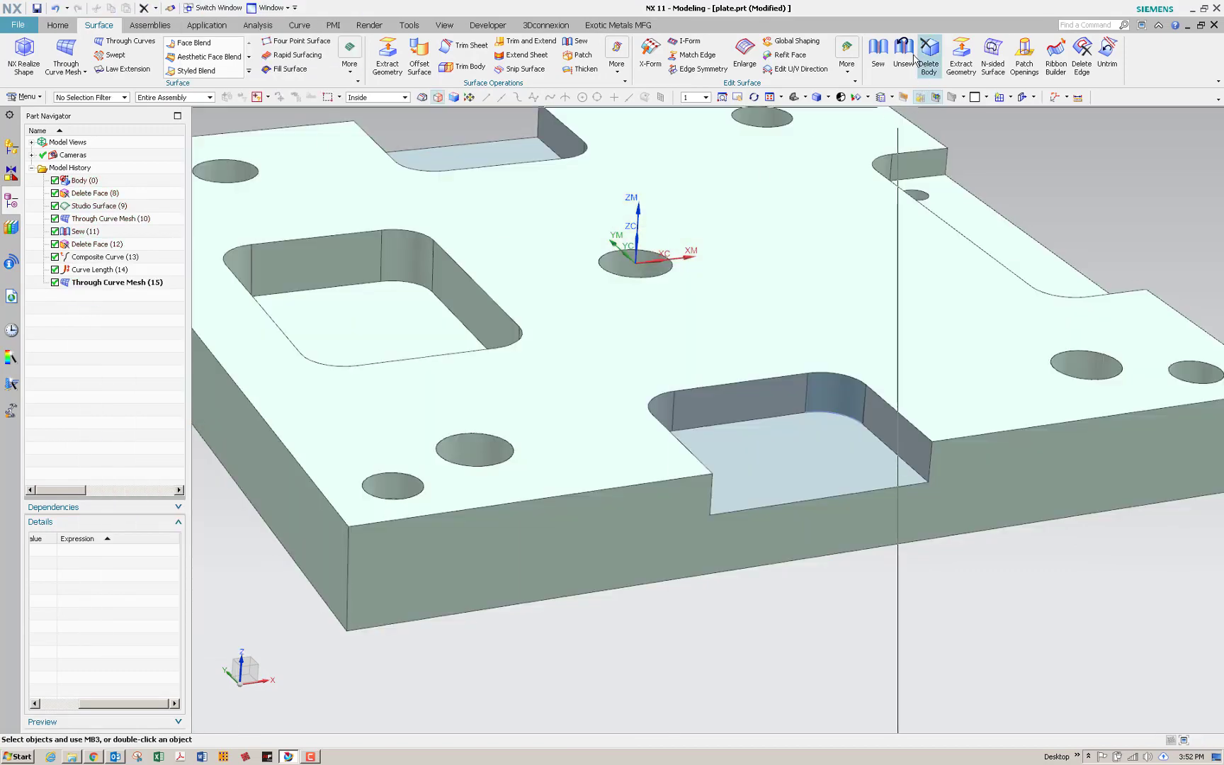
- Sew the corner mesh surface to the plate's sheet body with the tolerance set to .1
left_click(877, 51)
left_click(659, 419)
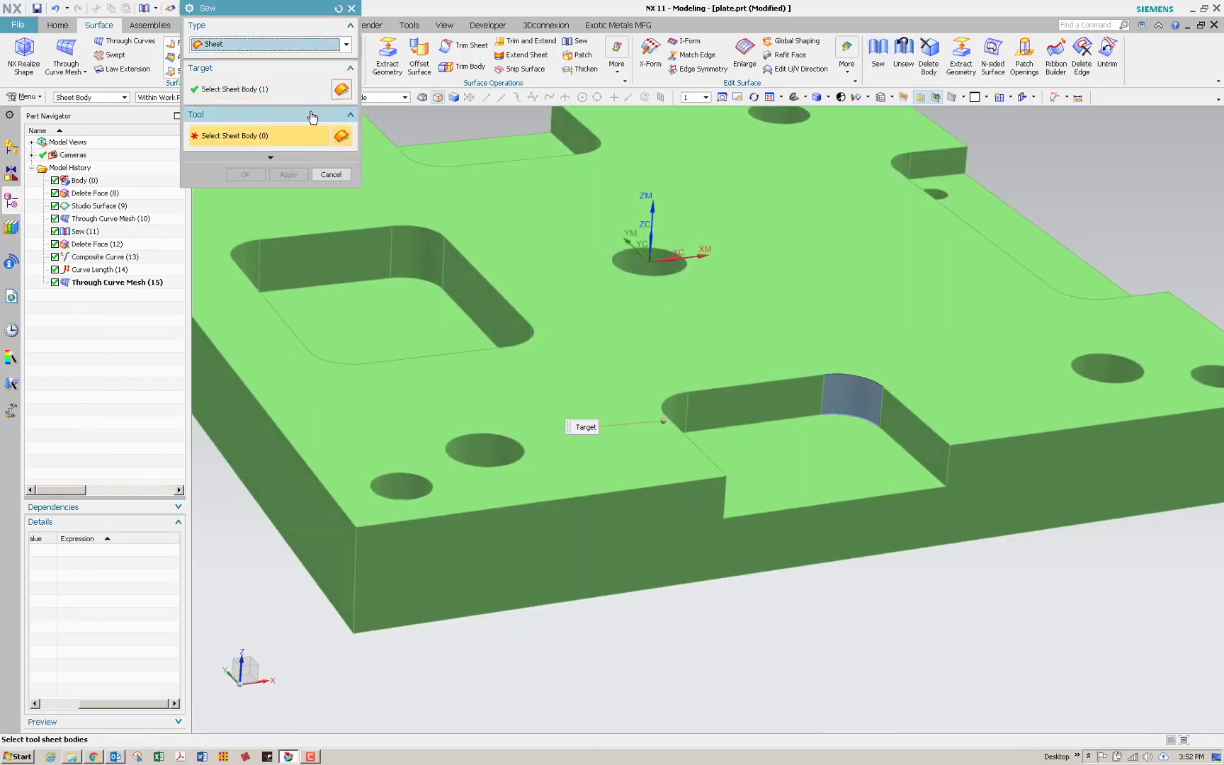
left_click(270, 159)
left_click(852, 400)
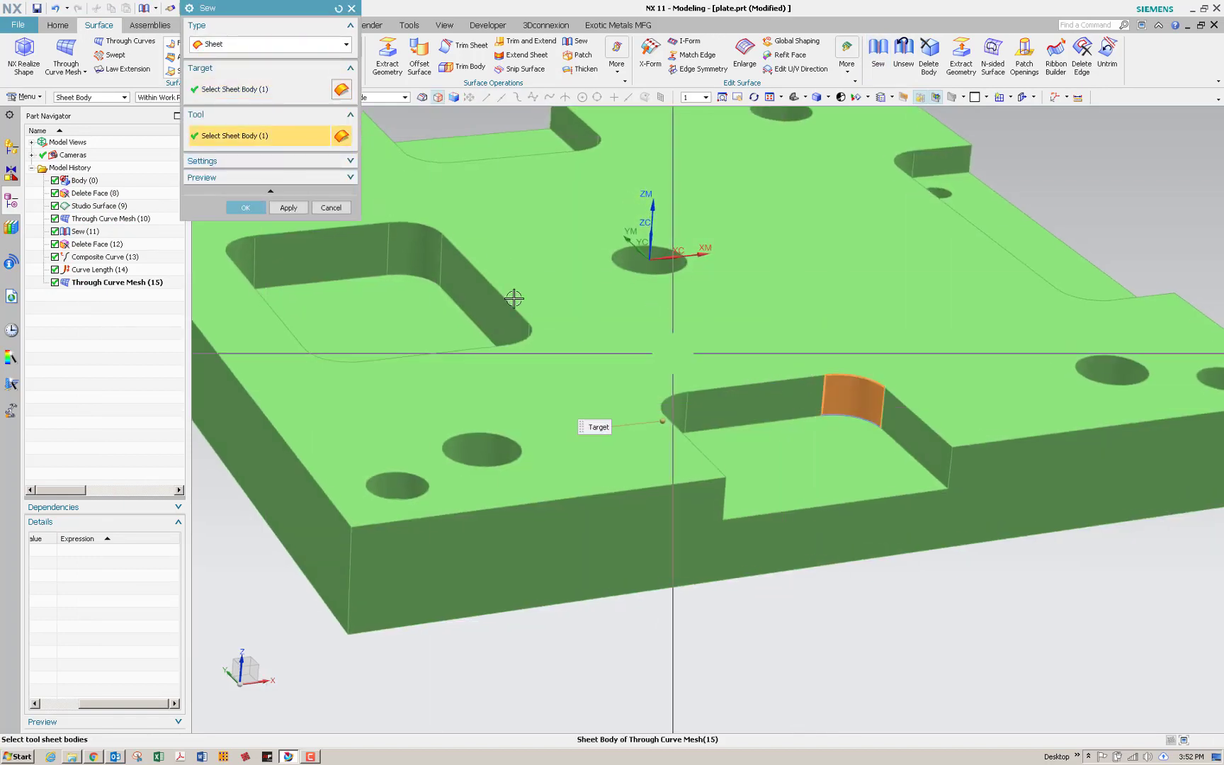
left_click(245, 162)
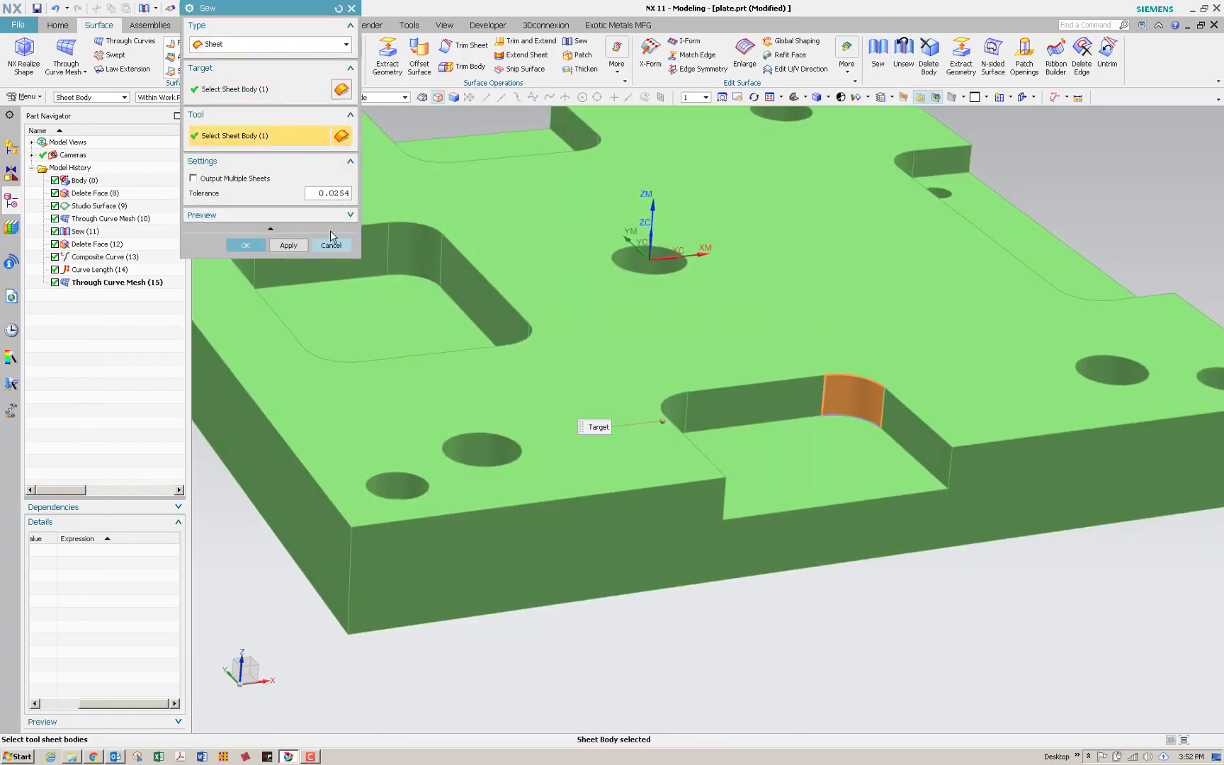
double_click(319, 195)
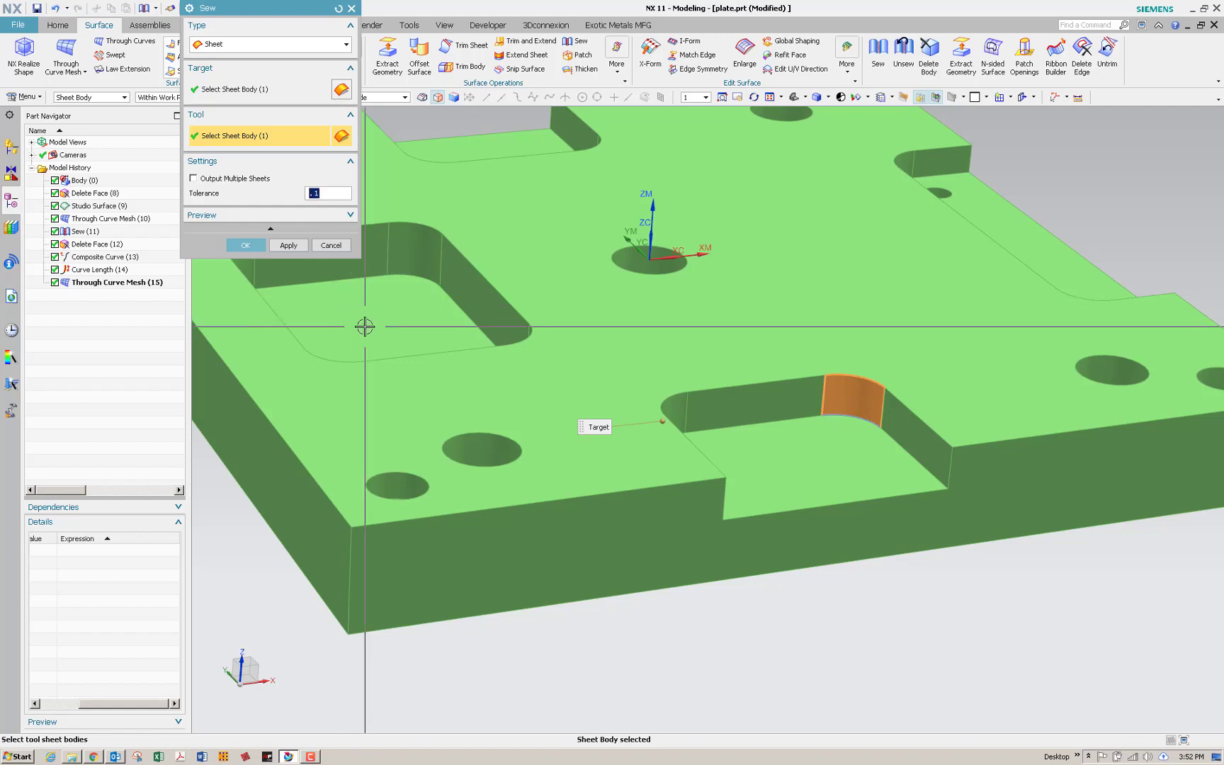
left_click(243, 245)
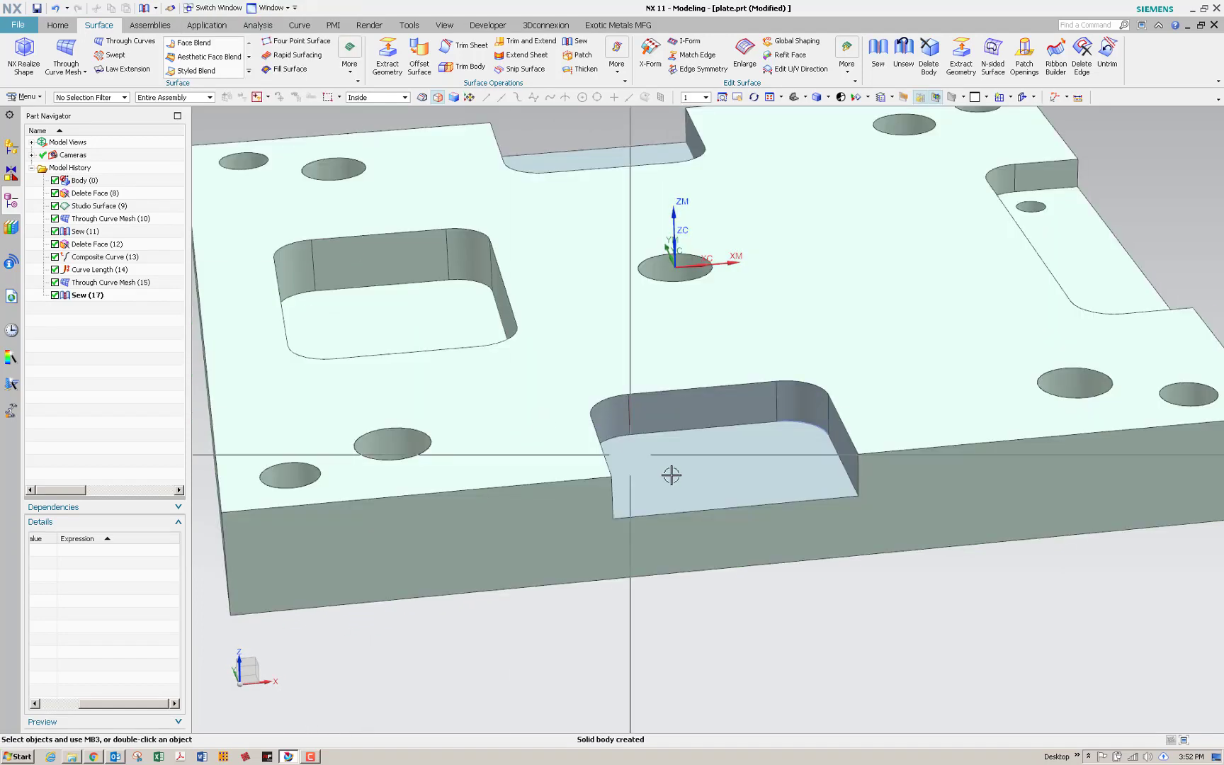
- Check the plate's body type with timestamp order turned off, and restore timestamp order
right_click(130, 324)
left_click(177, 401)
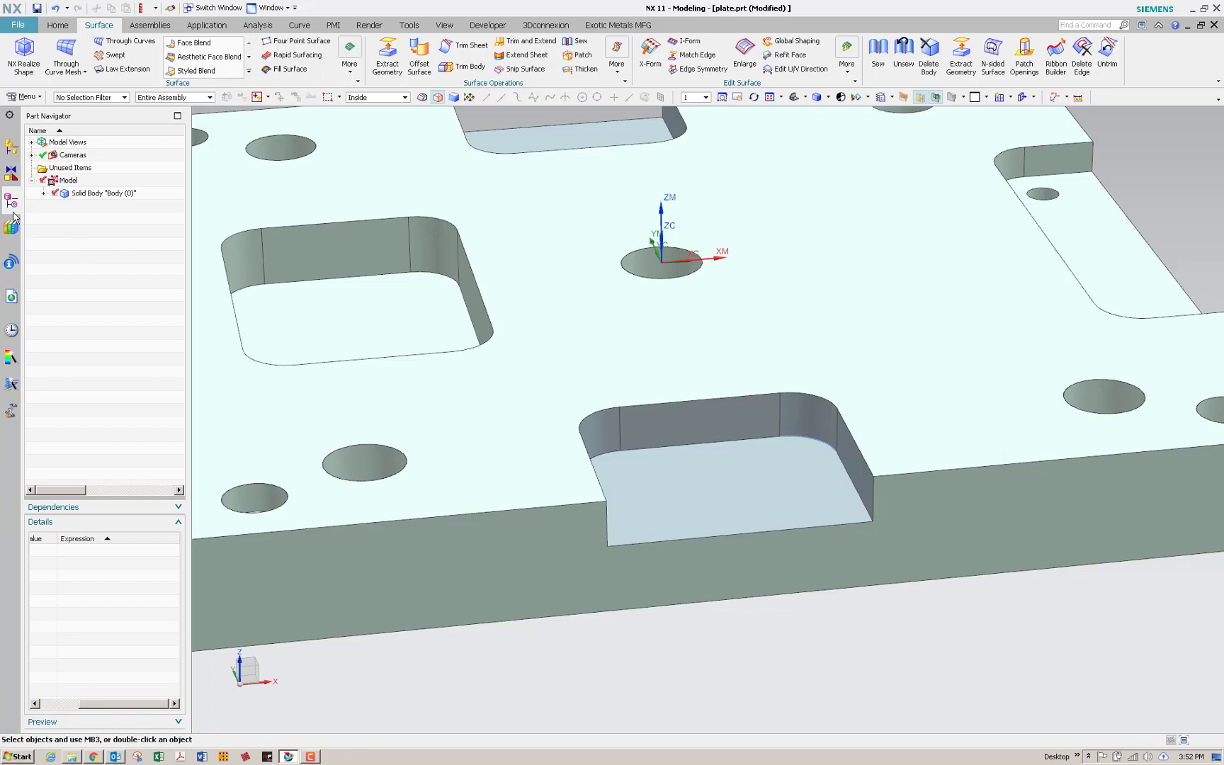
right_click(72, 239)
left_click(115, 341)
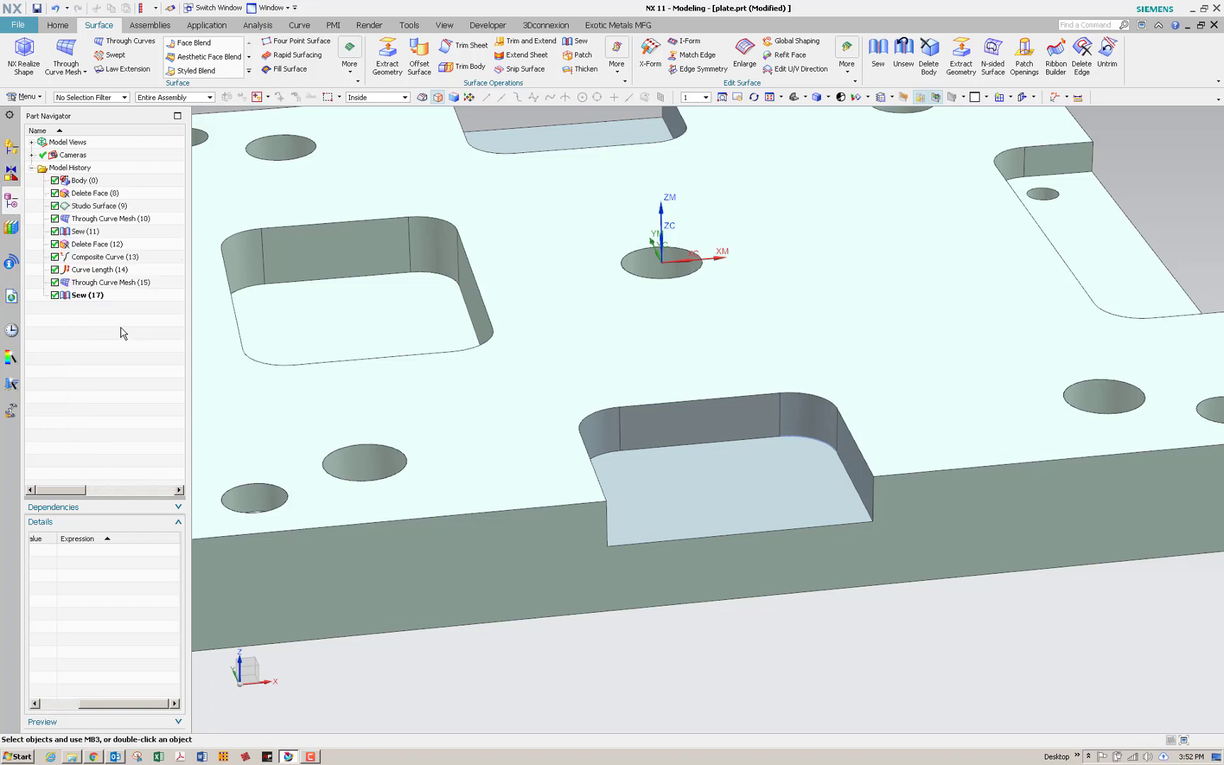
- Delete the Sew feature at the end of the model history, leaving the corner mesh surface unsewn
right_click(80, 296)
left_click(188, 279)
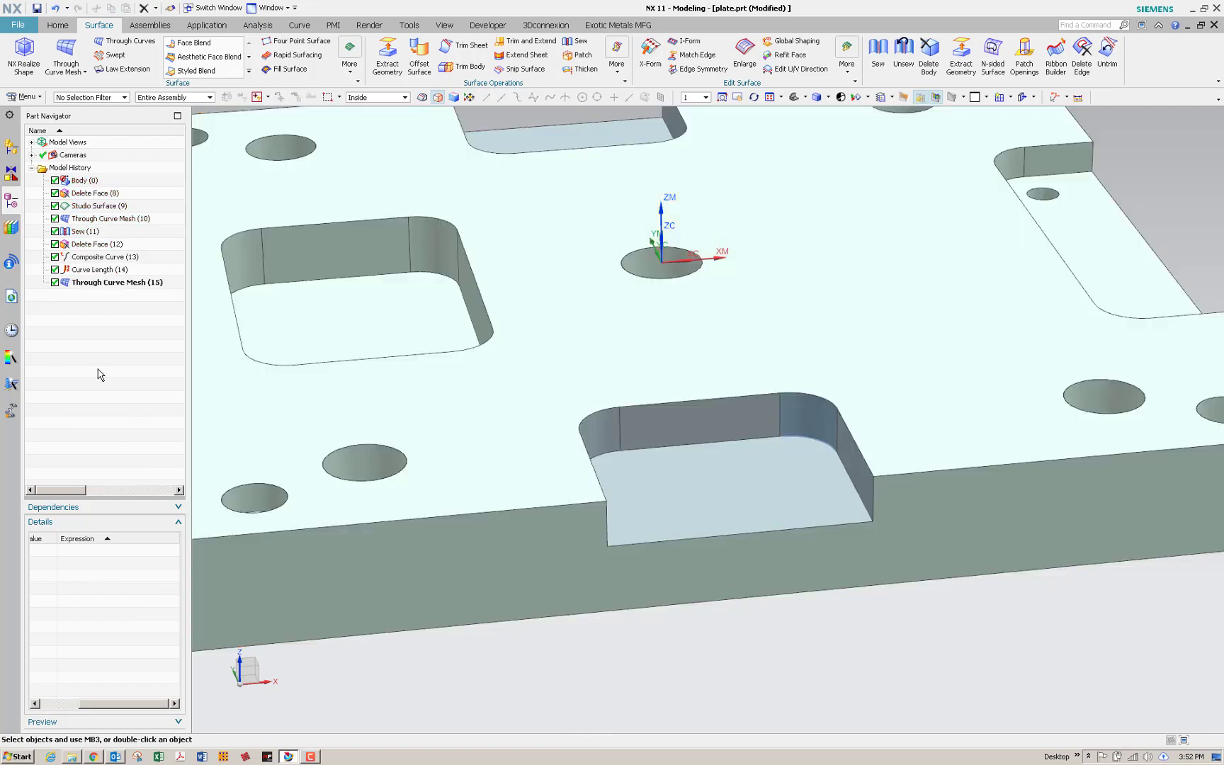
key("ctrl+f")
- Run Examine Geometry on all of the plate's geometry, including the corner mesh, with every object, body, face and edge check enabled
left_click(257, 25)
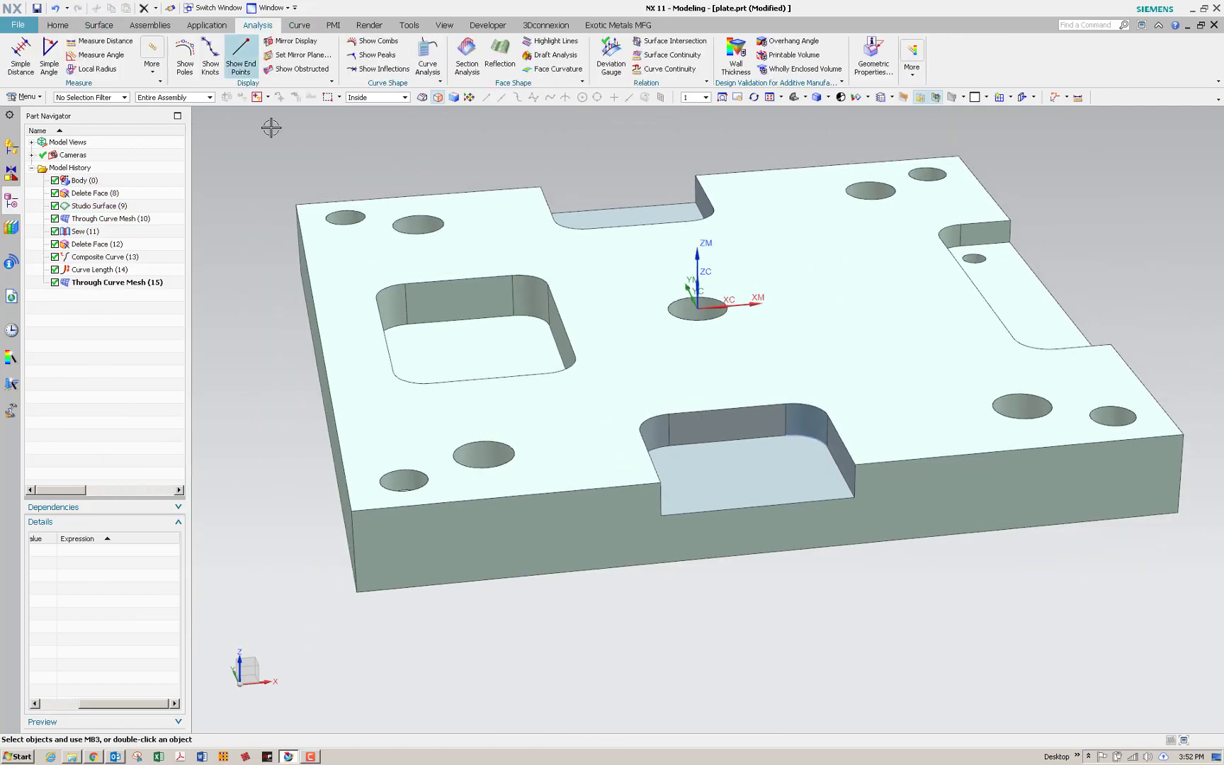
key("ctrl+f")
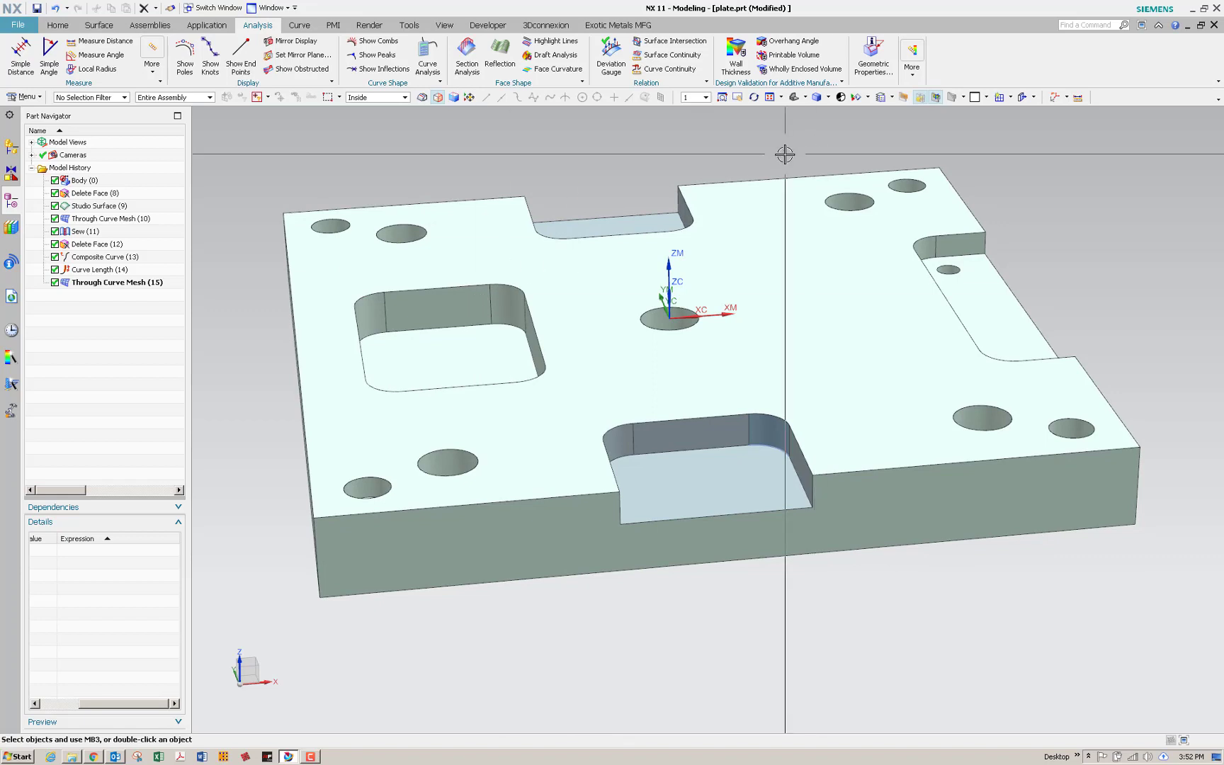
left_click(912, 64)
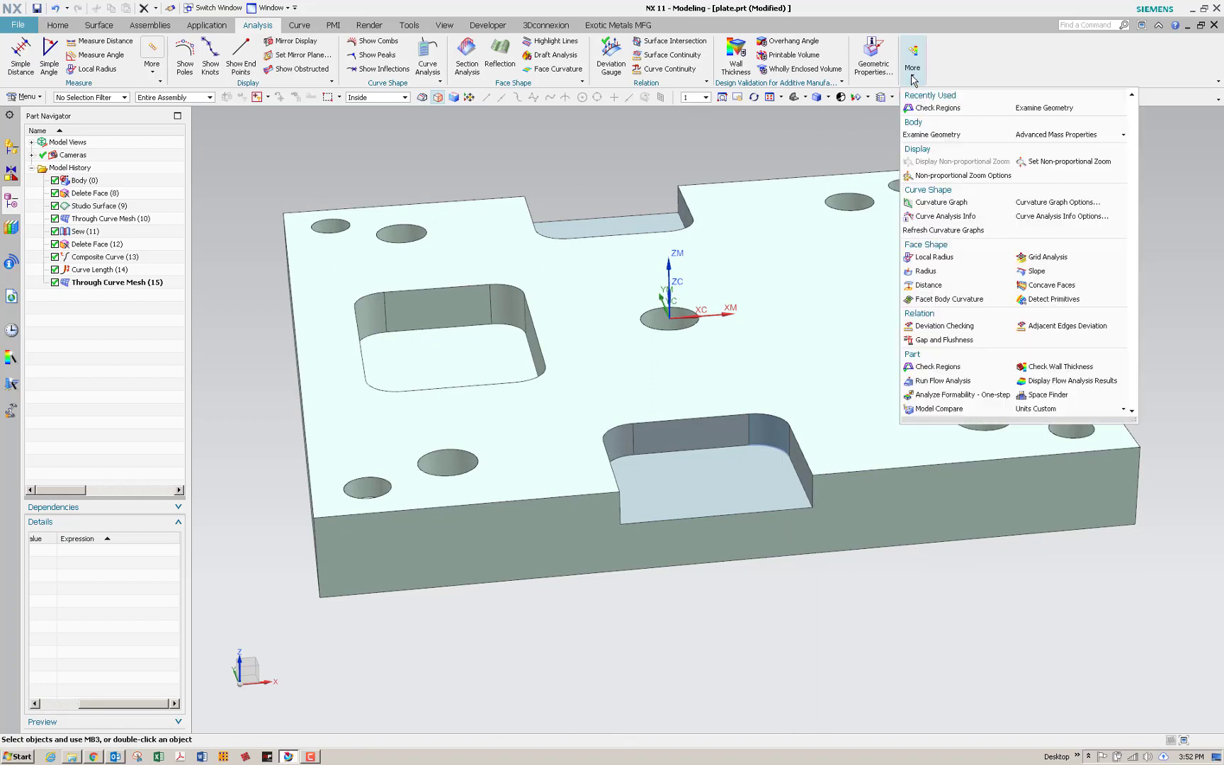
left_click(927, 134)
scroll(634, 251, "down", 3)
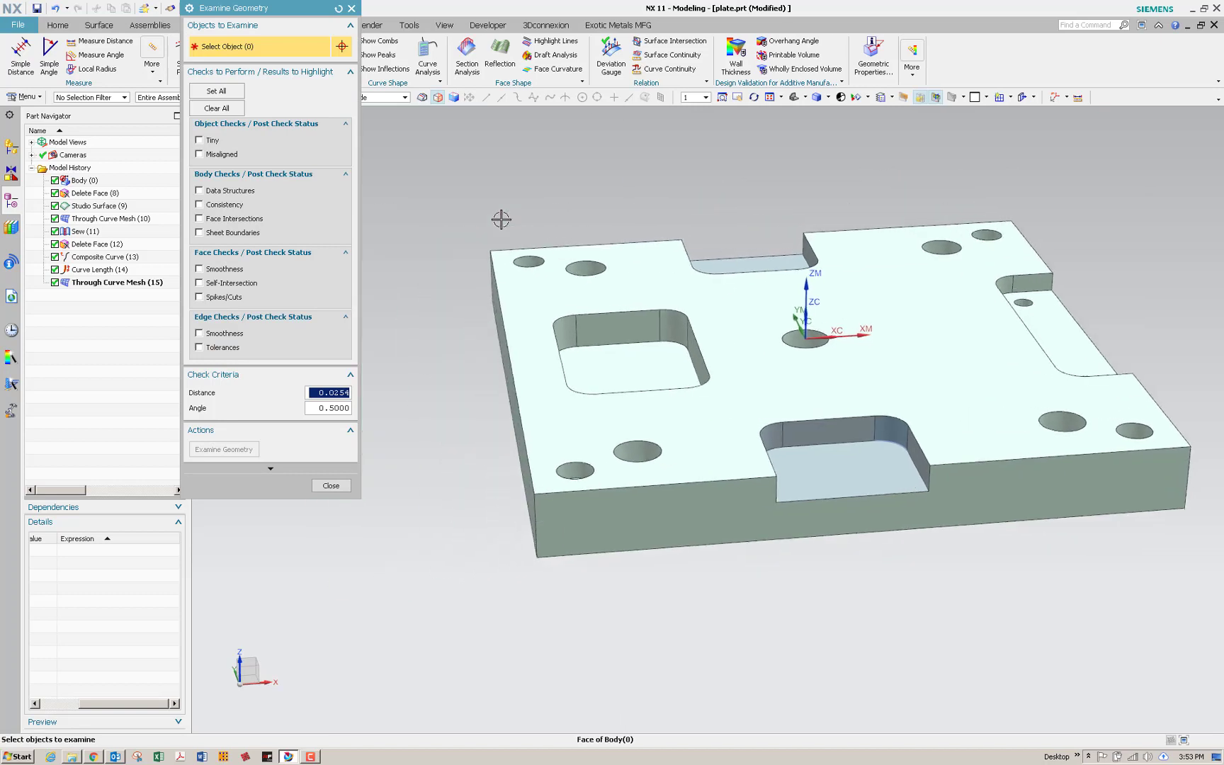
scroll(492, 232, "up", 3)
left_click(516, 295)
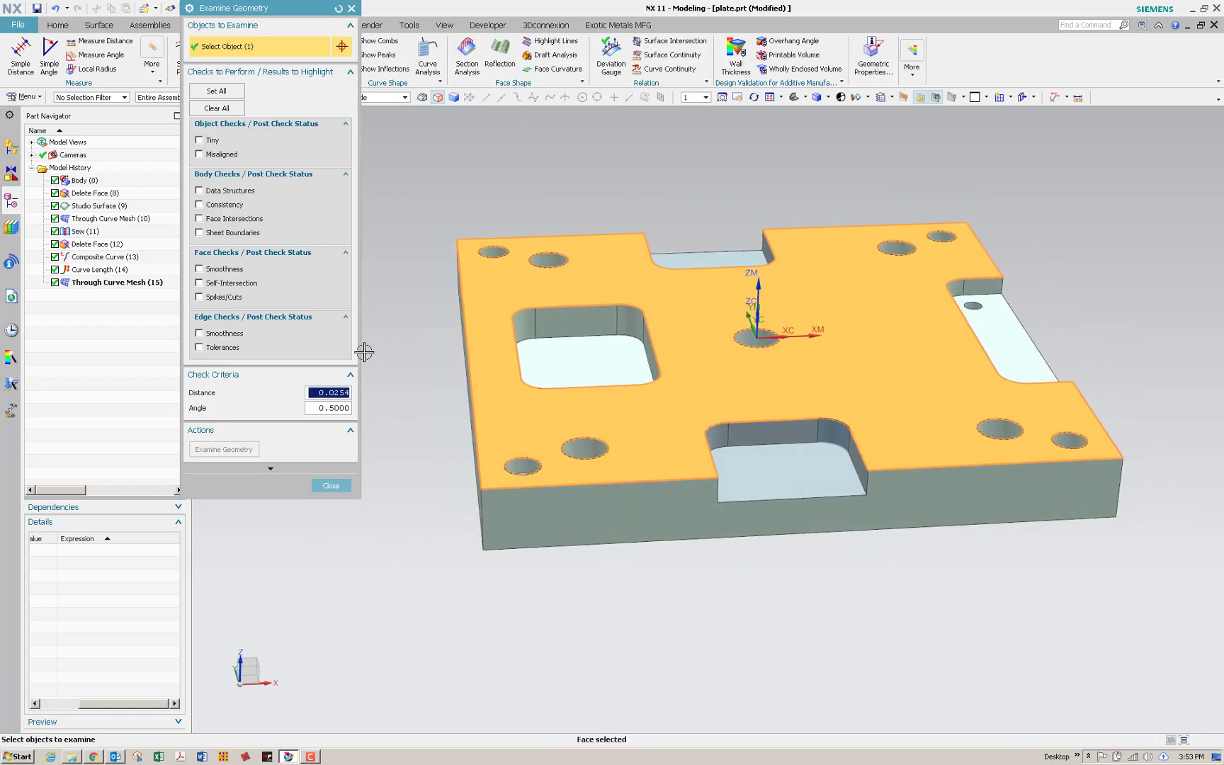
key("ctrl+a")
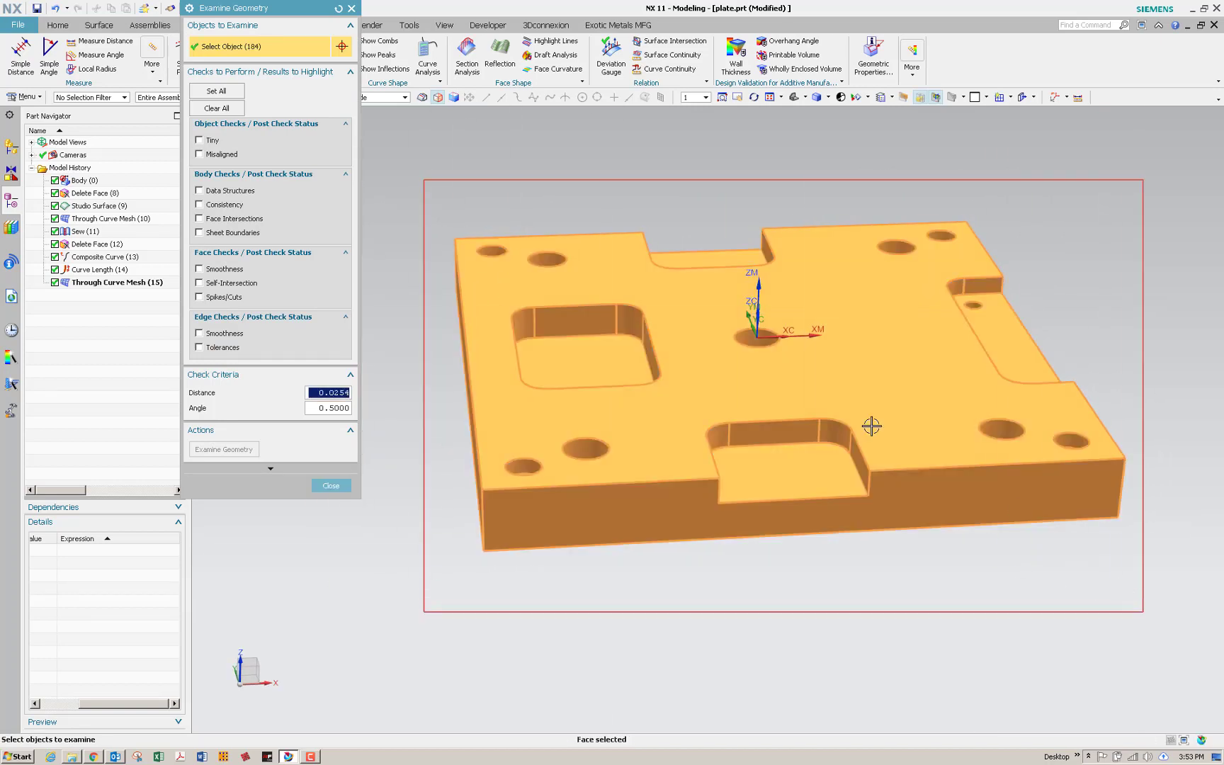
left_click(217, 91)
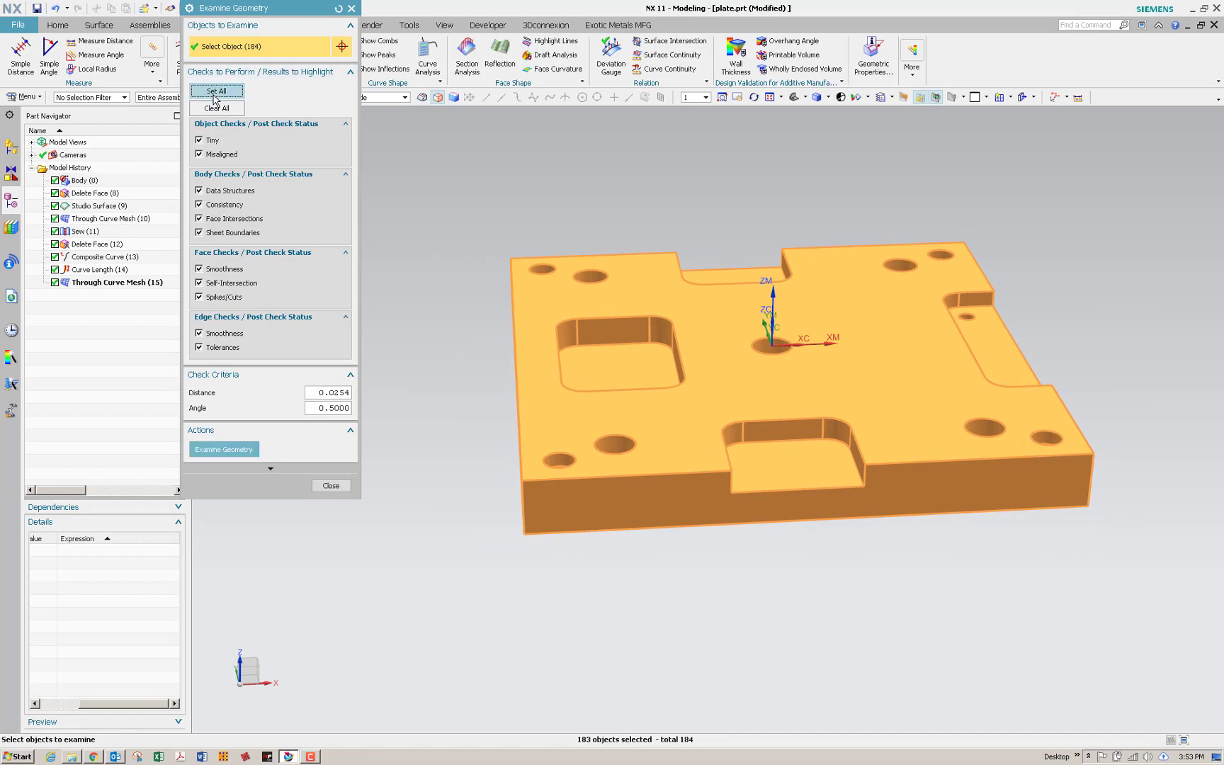
left_click(221, 447)
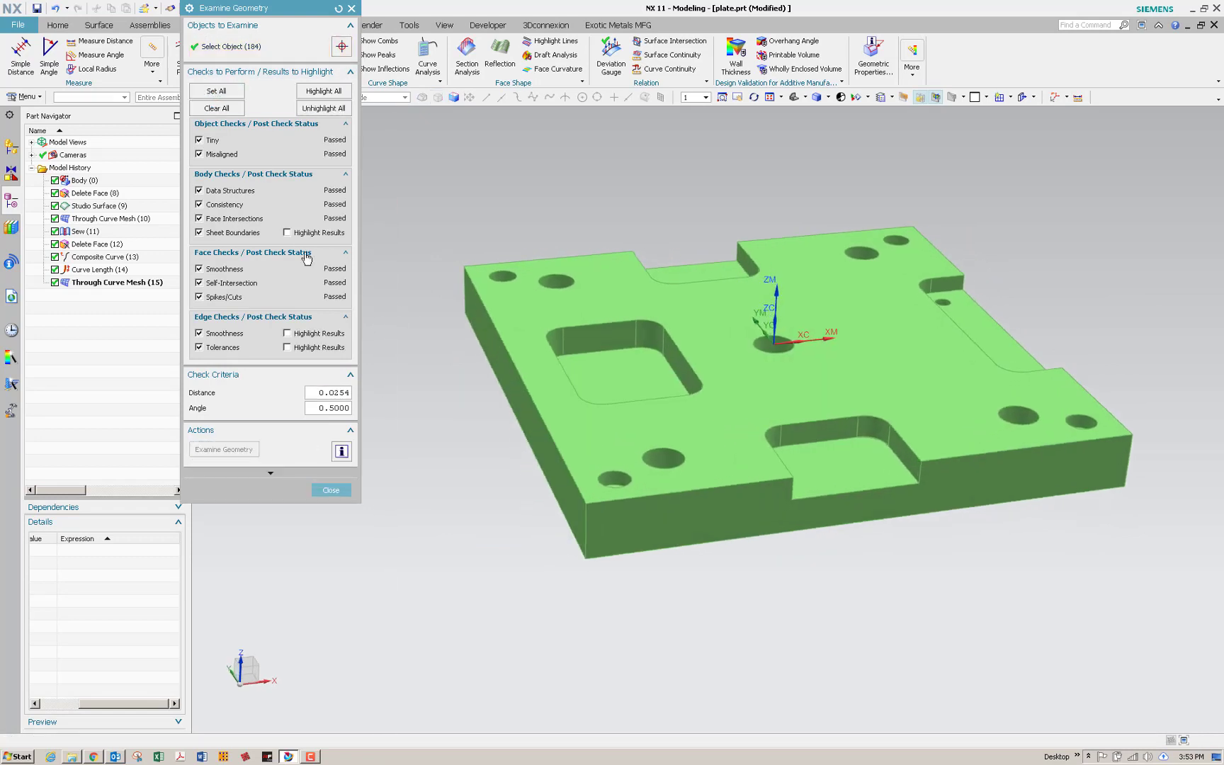
- Highlight the Sheet Boundaries check results and inspect the edges around the rebuilt pocket corner for gaps
left_click(286, 232)
scroll(396, 364, "down", 6)
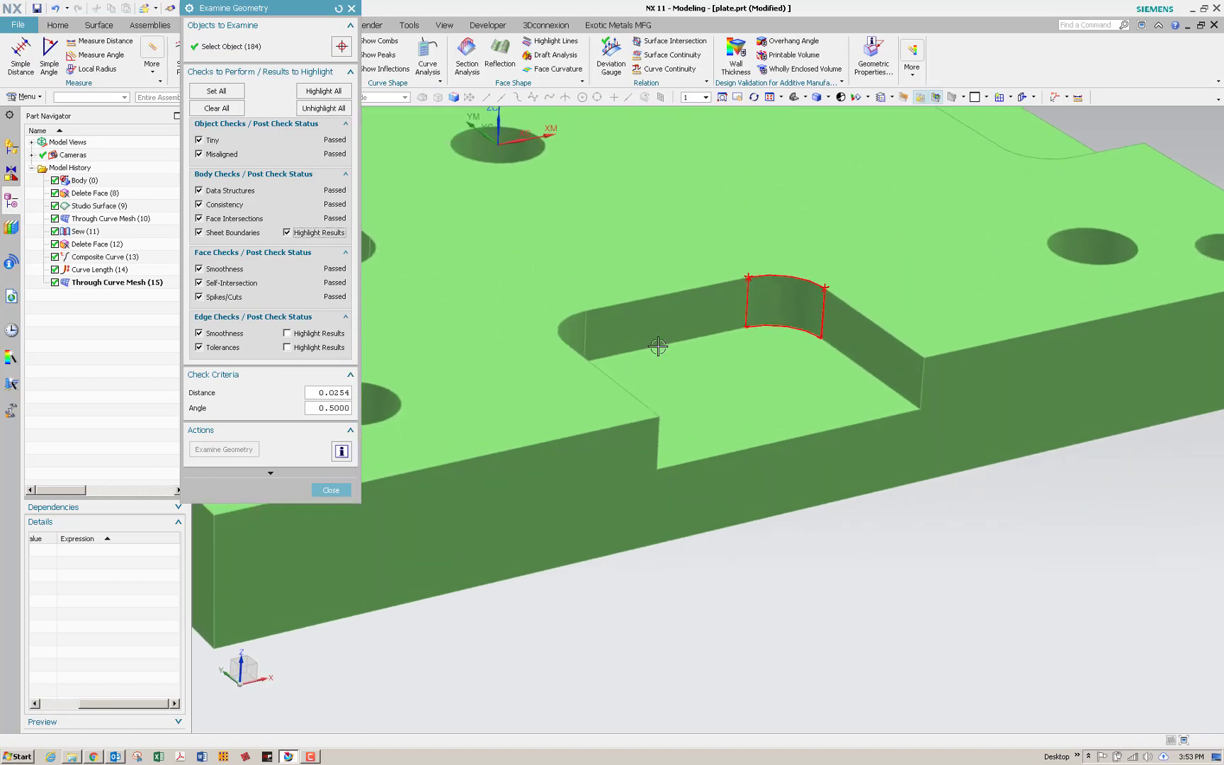
scroll(577, 354, "down", 5)
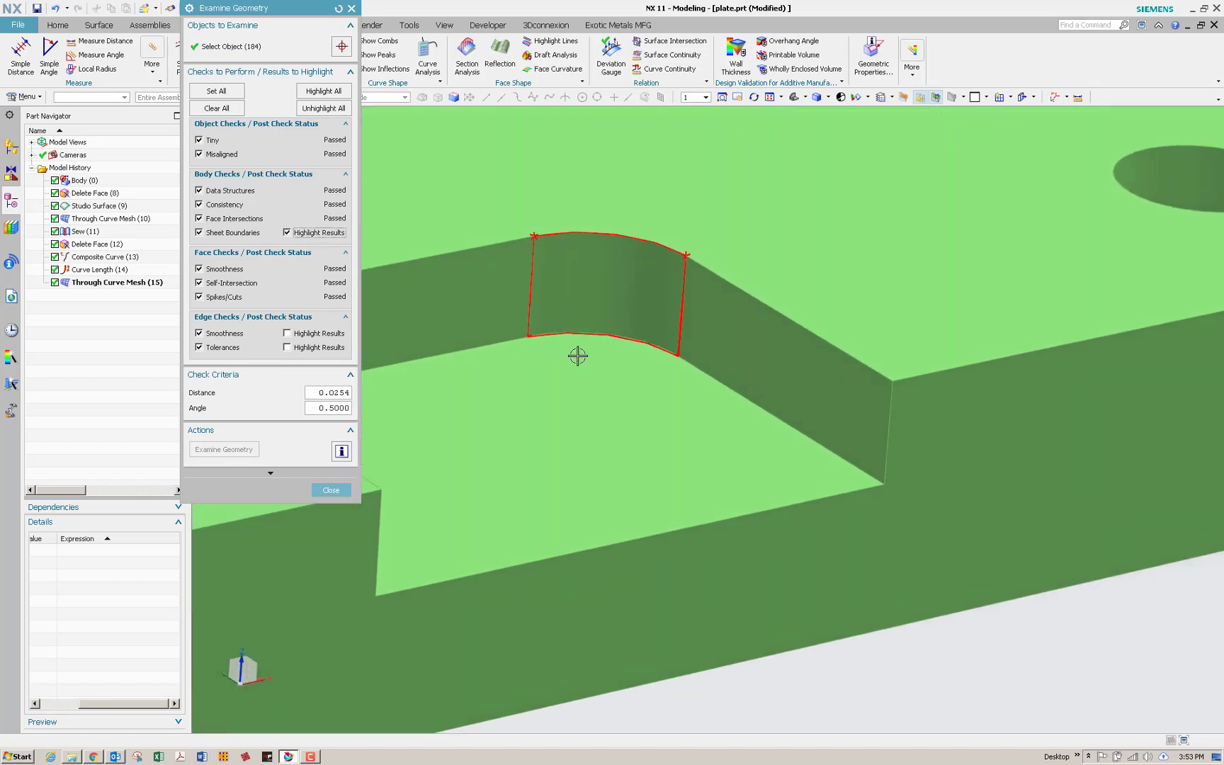
scroll(814, 453, "down", 5)
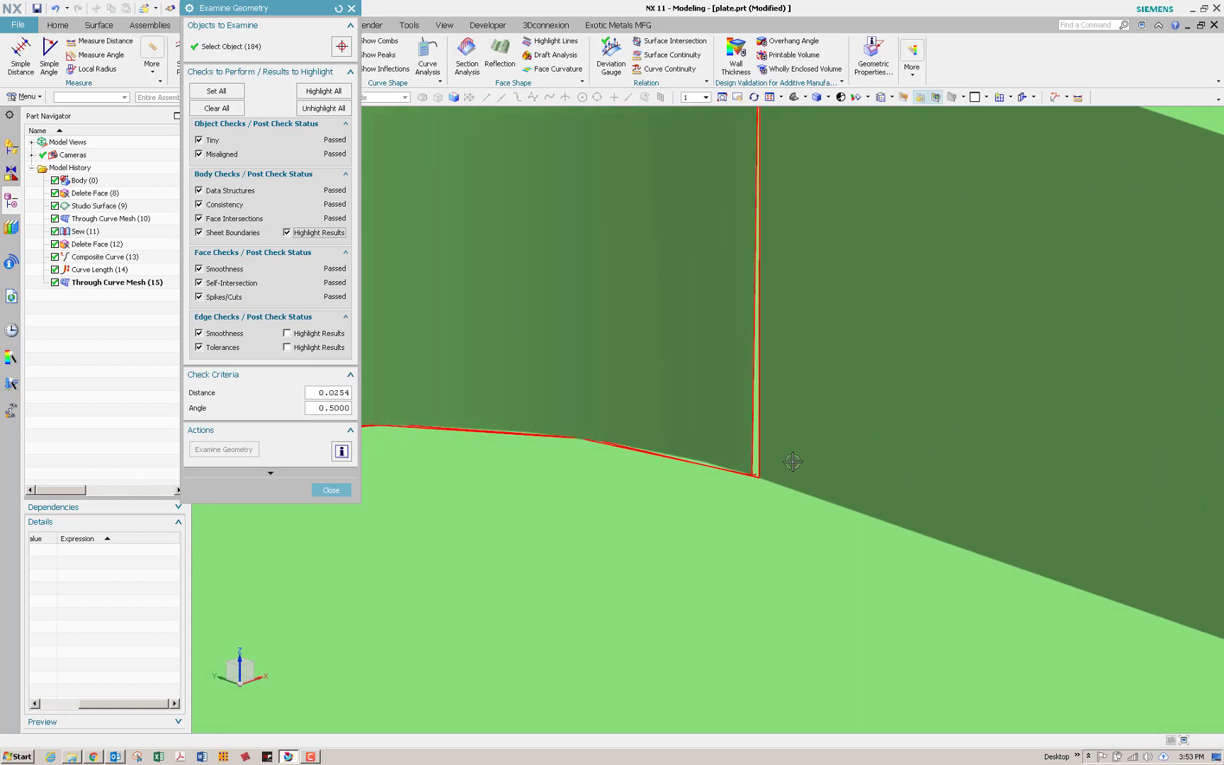
scroll(763, 479, "up", 8)
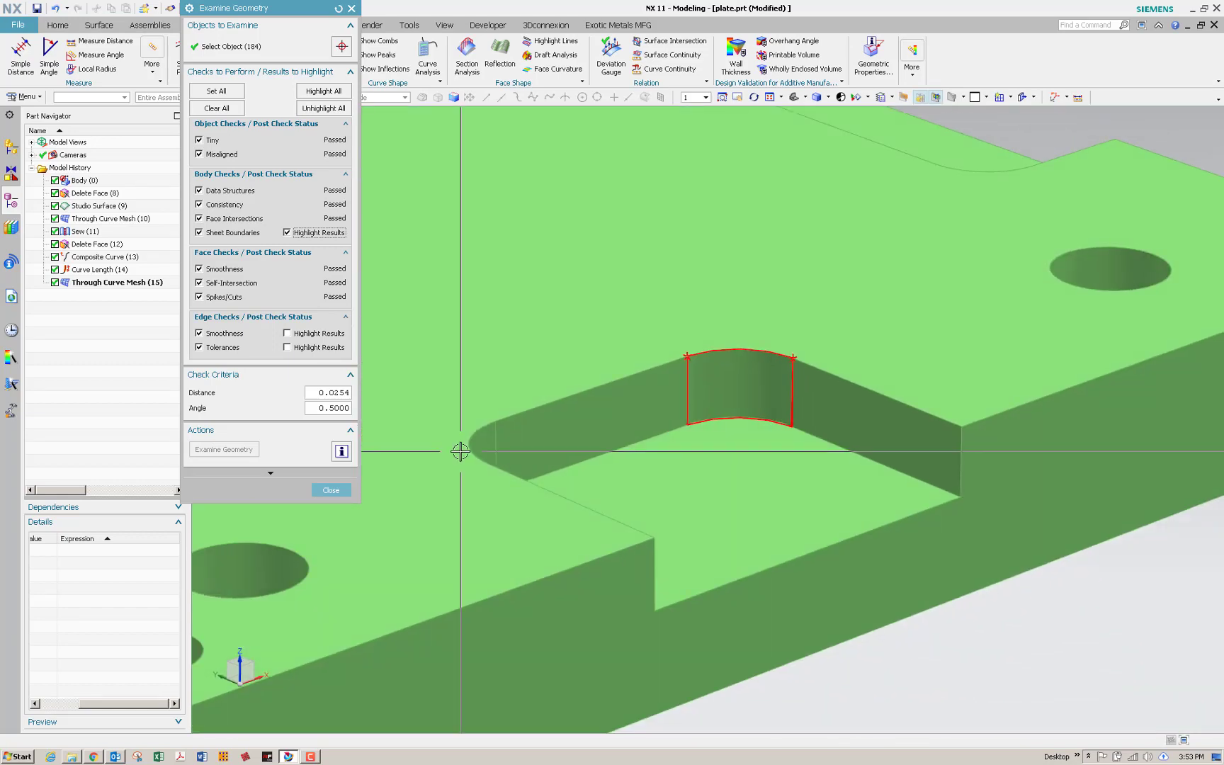
- Toggle the highlighting of the edge Smoothness results on and off to compare them with the sheet boundaries, and close the geometry examination
left_click(289, 334)
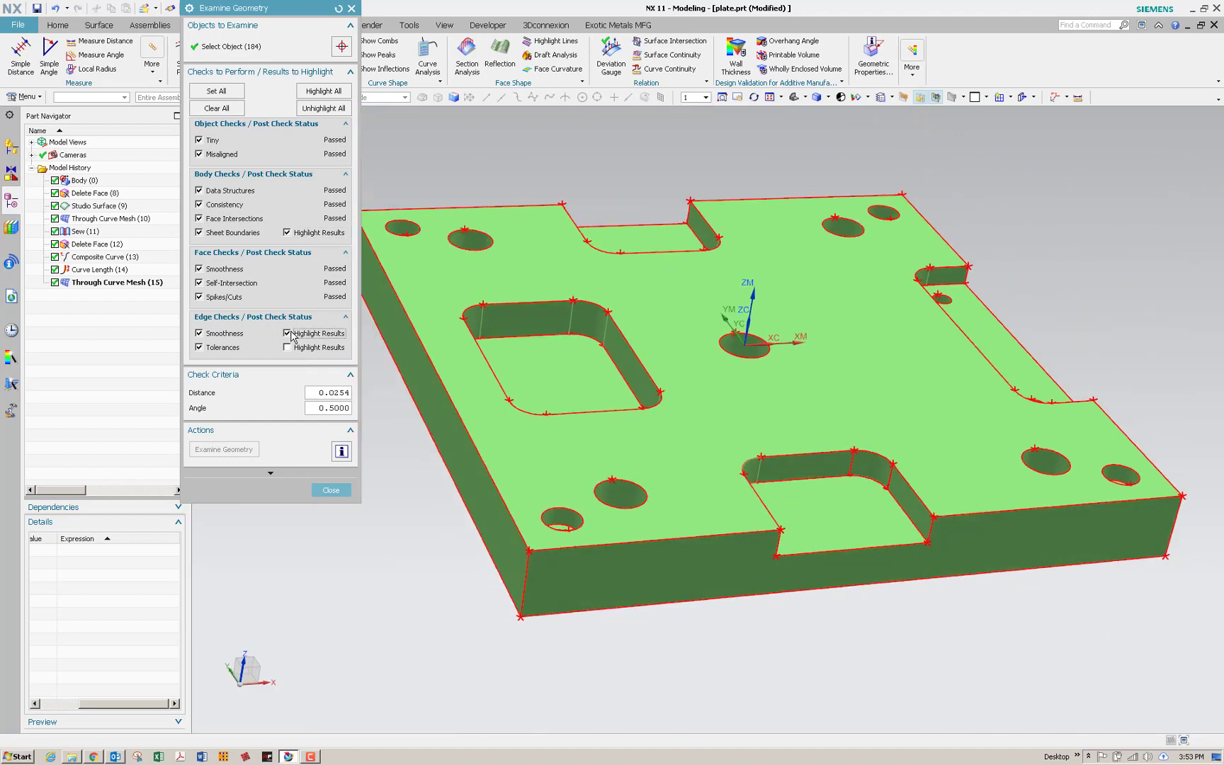
left_click(289, 334)
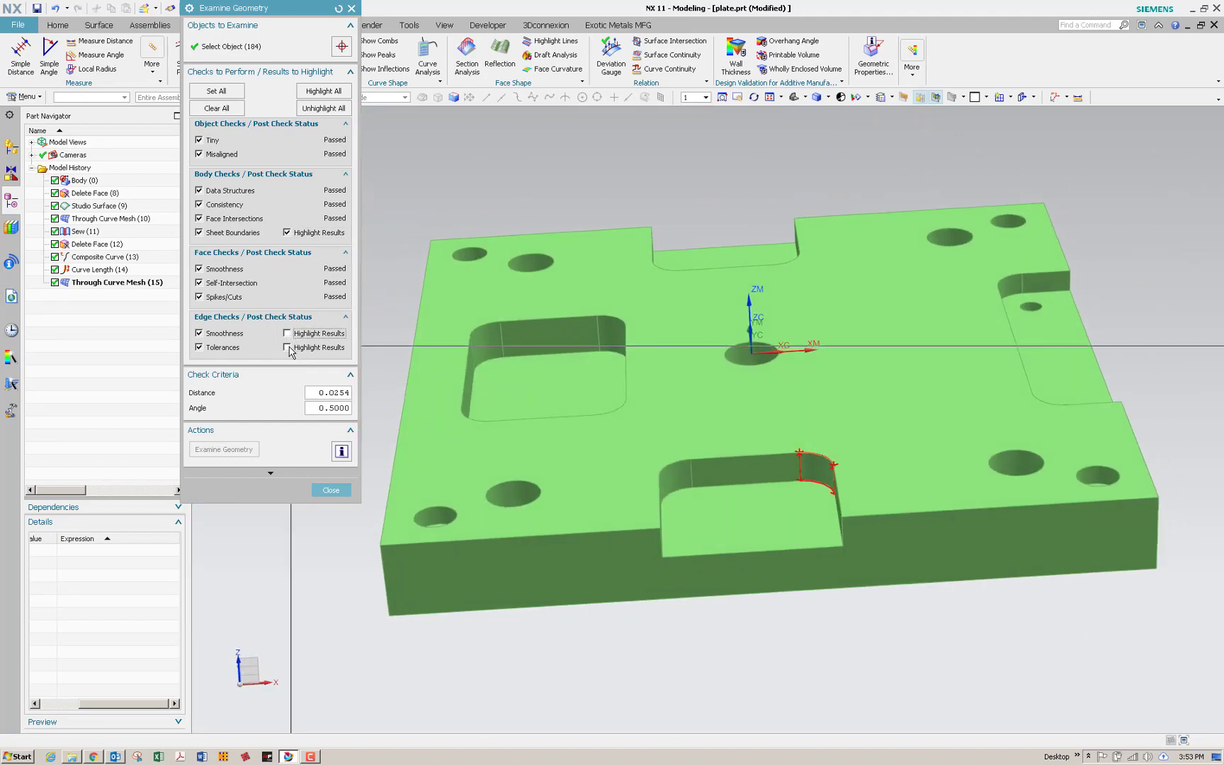
middle_click_drag(293, 349, 290, 350)
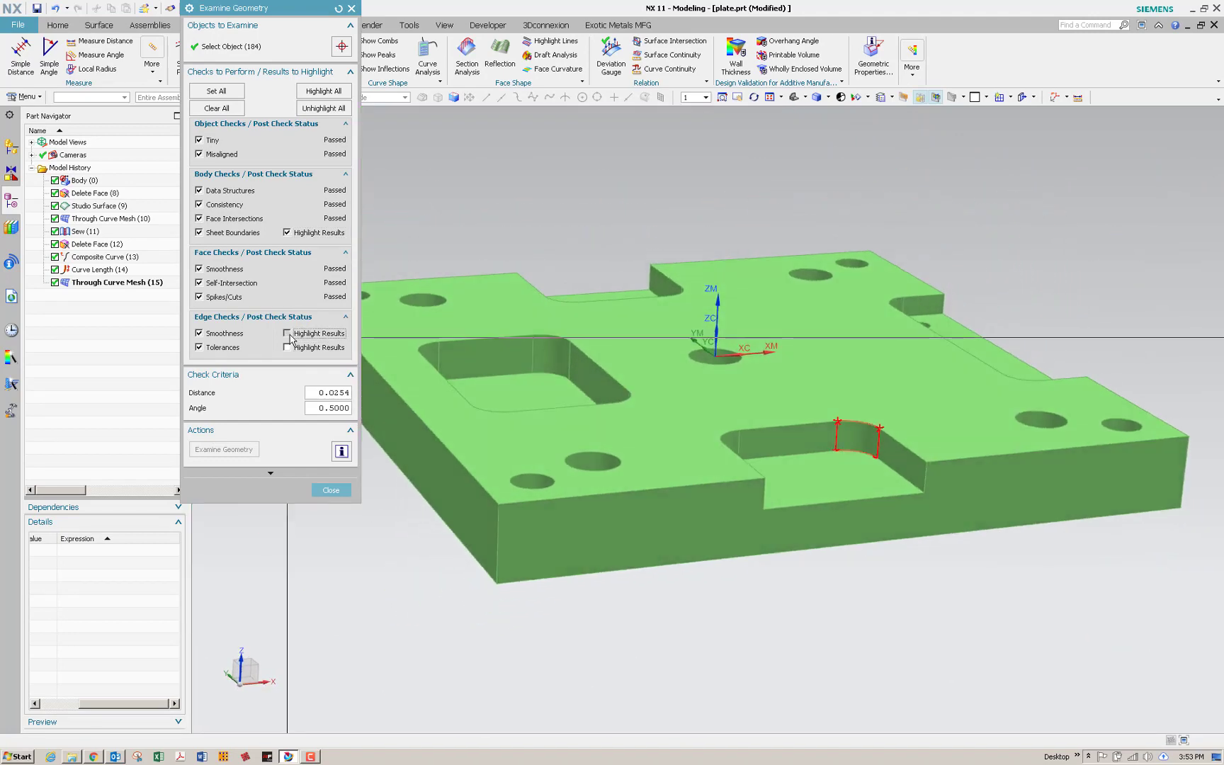
left_click(286, 333)
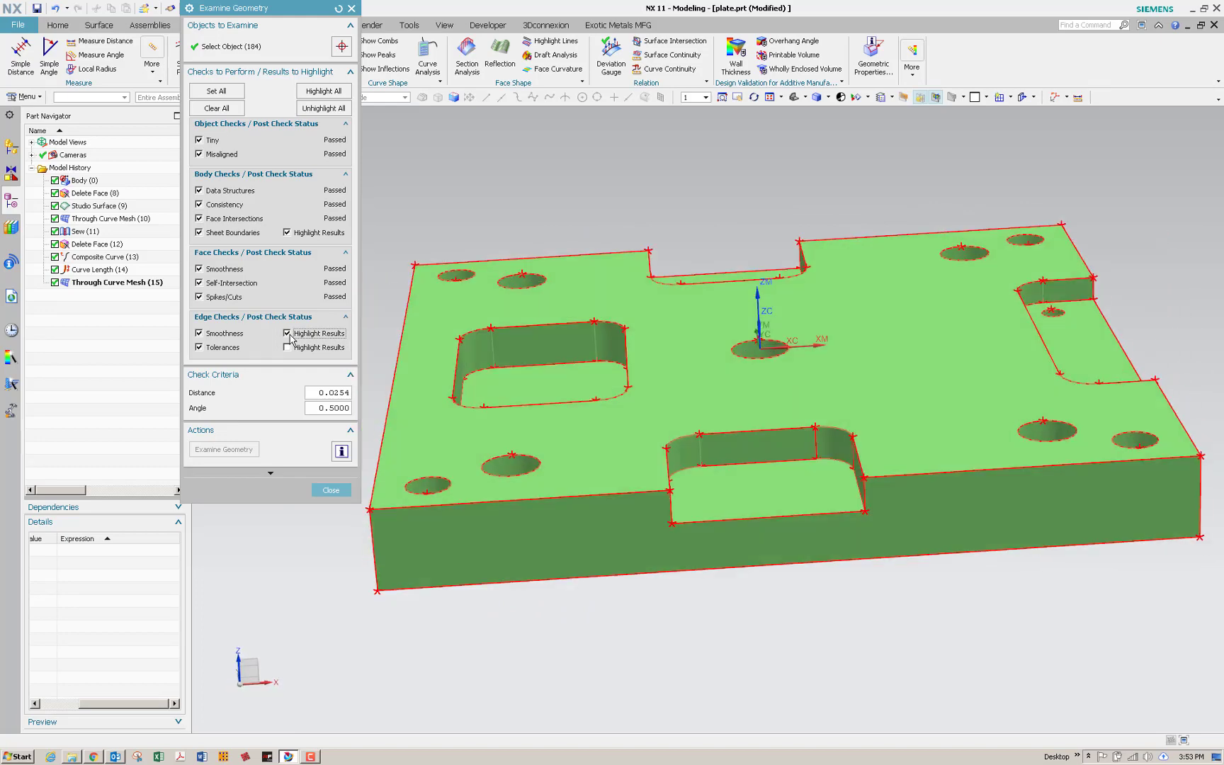
left_click(287, 334)
scroll(374, 482, "up", 5)
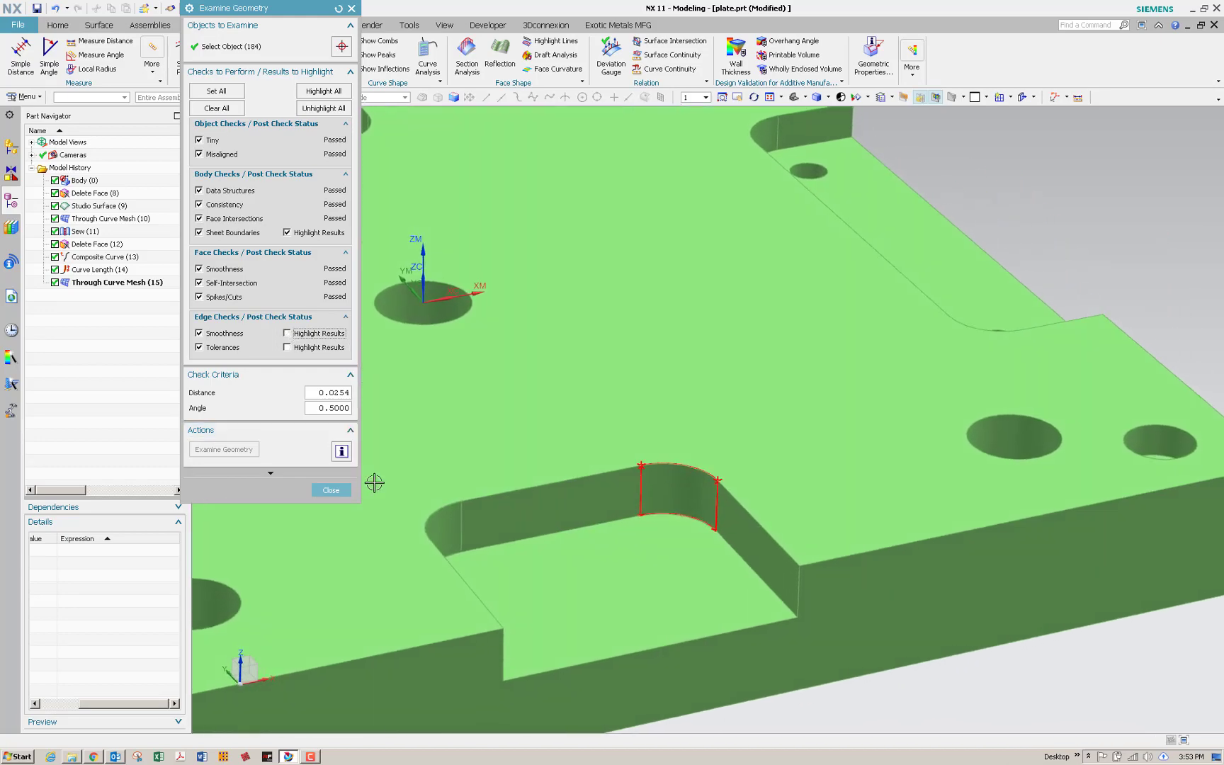
left_click(331, 490)
scroll(224, 296, "down", 6)
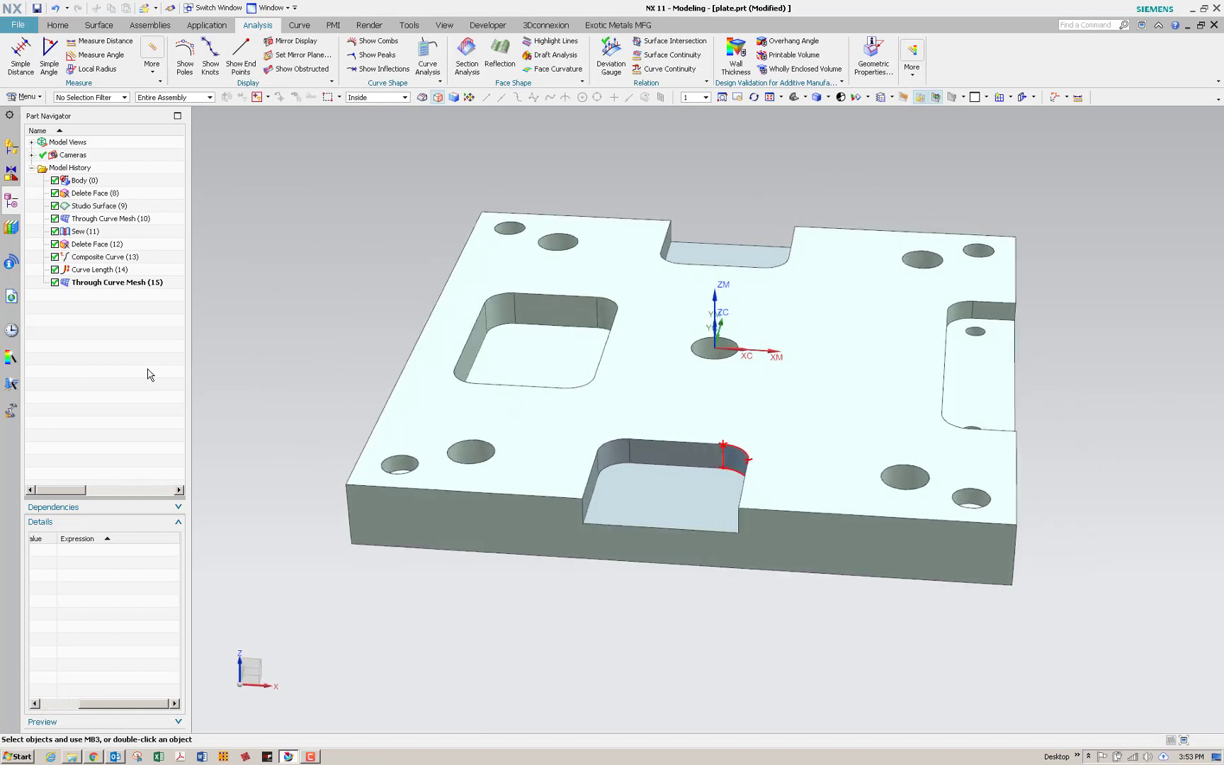